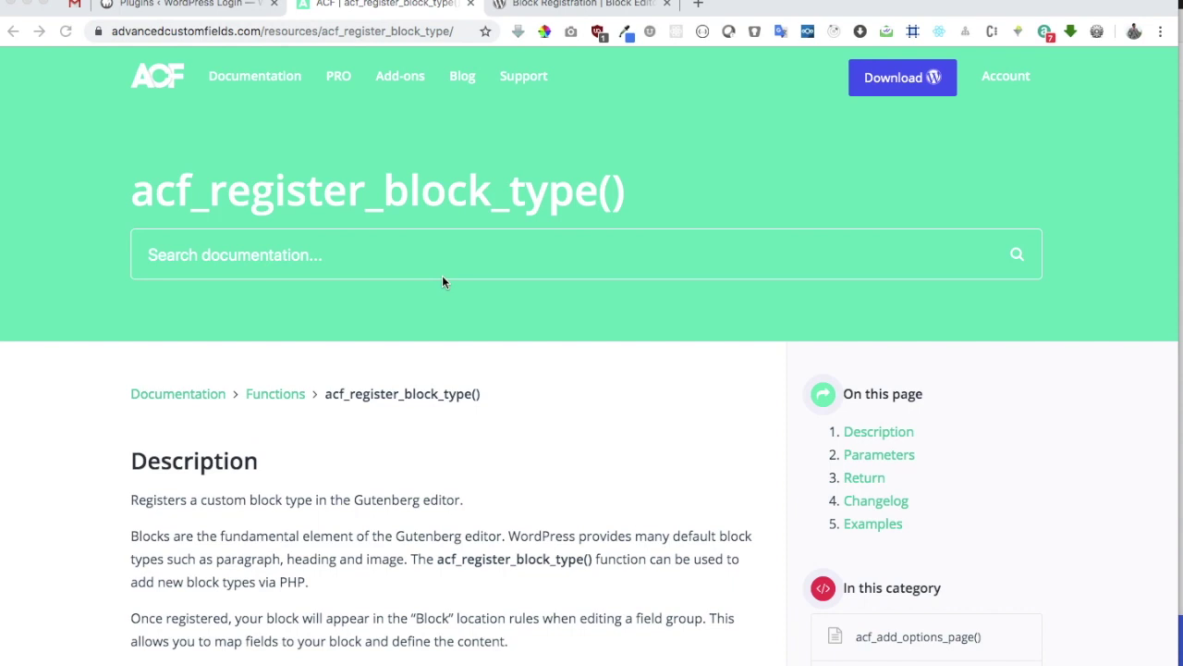
# Switch from the ACF docs to the WordPress admin tab
pyautogui.hotkey('ctrl', 'shift', 'Tab')
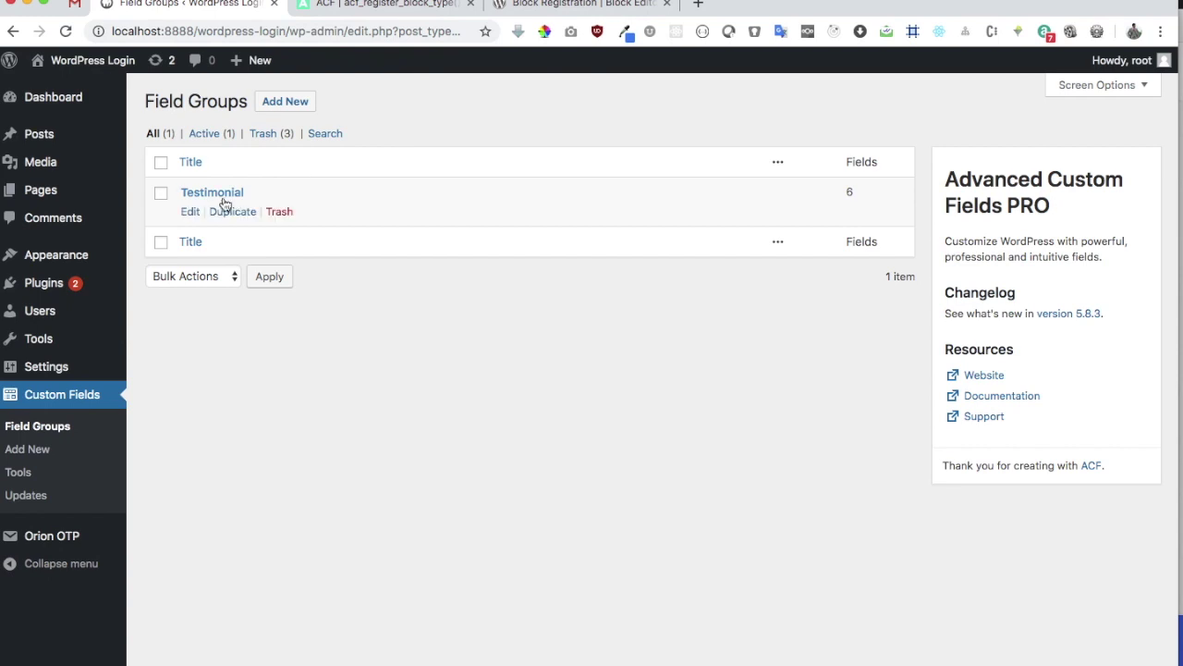
# Open the Testimonial field group to review its six fields
pyautogui.click(219, 197)
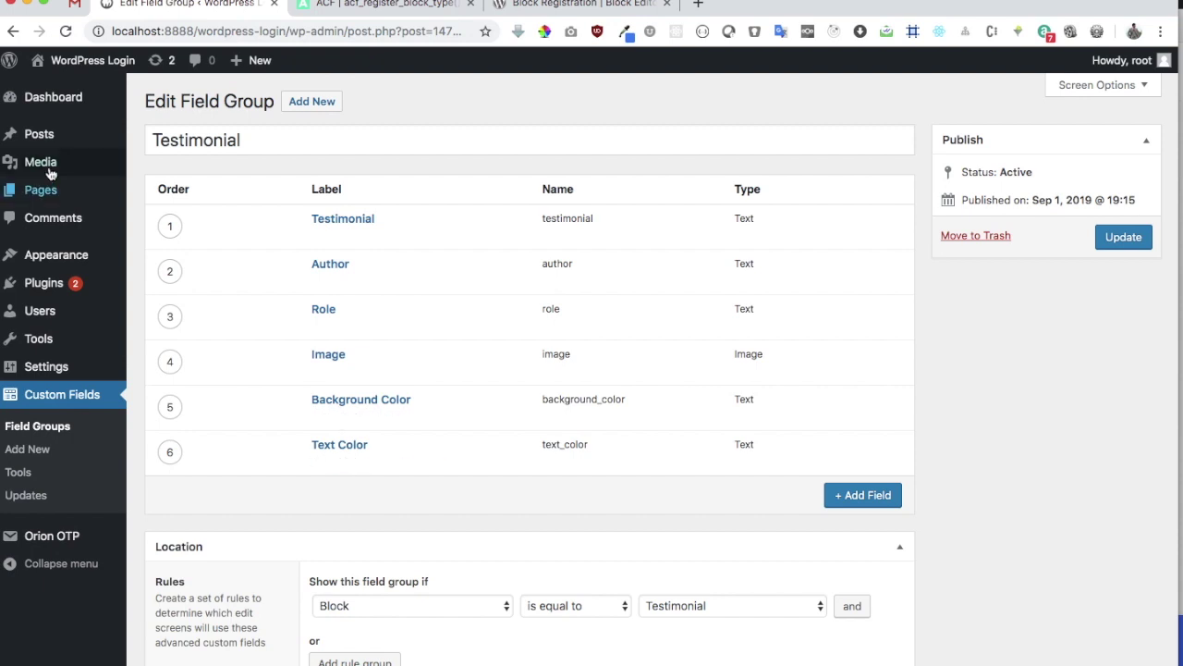
# Start a new post and insert the Testimonial block into it
pyautogui.moveTo(47, 165)
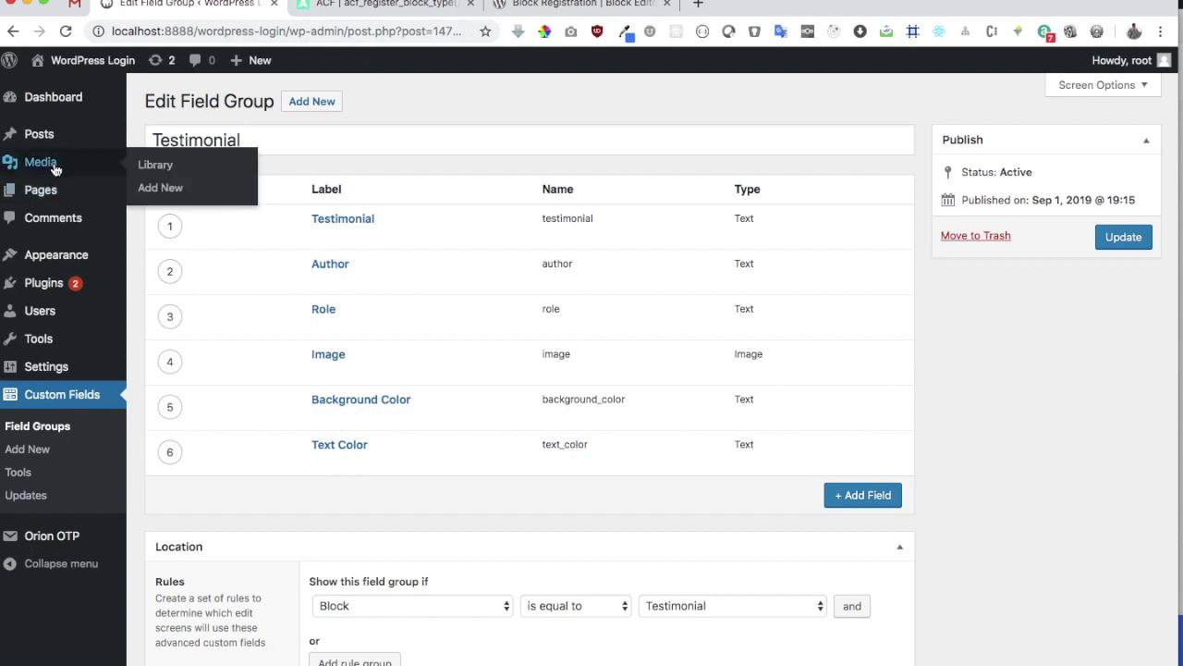
pyautogui.moveTo(86, 134)
pyautogui.click(174, 160)
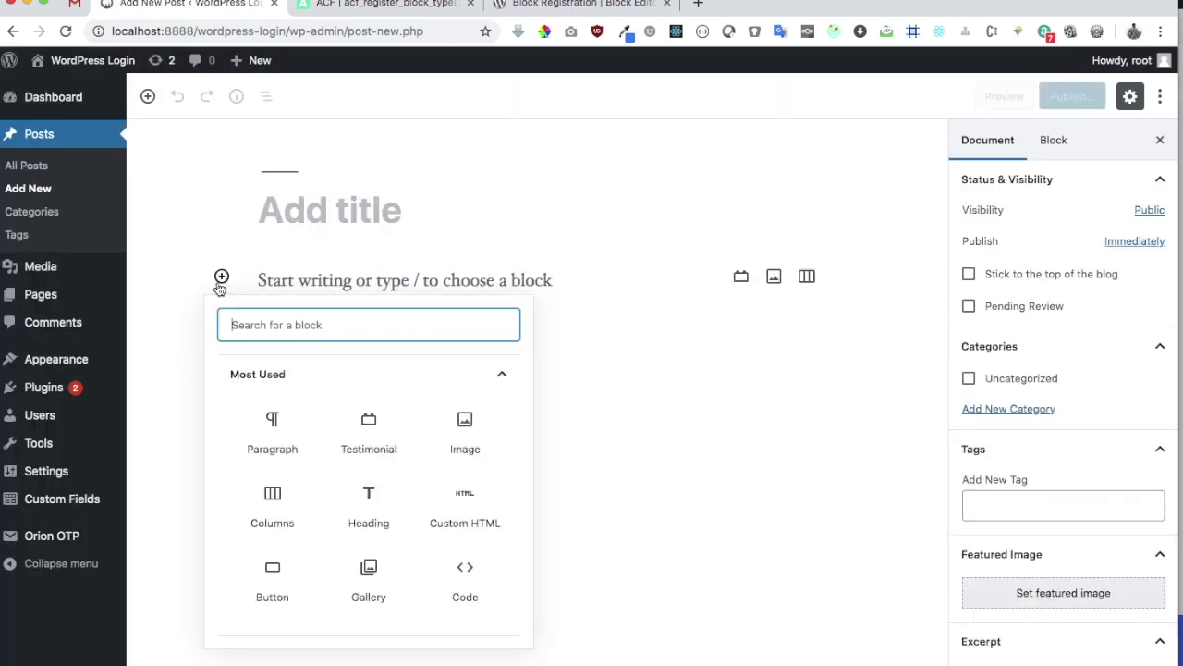
pyautogui.click(379, 433)
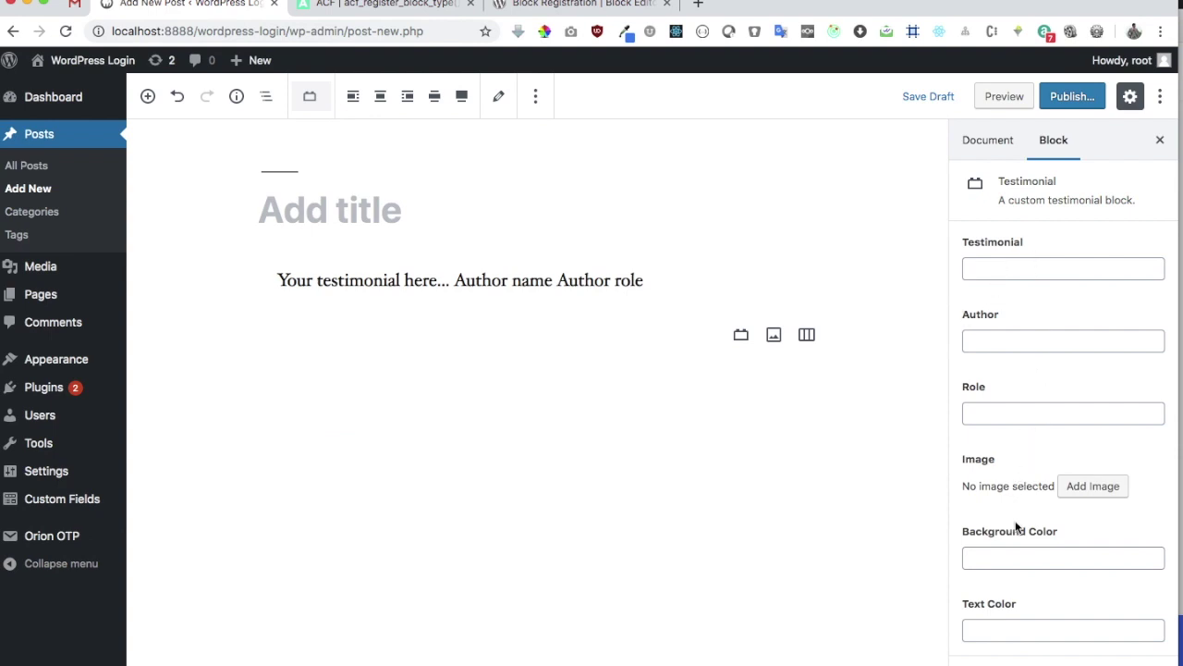
# Fill in 'This is my Testimonial', the author's name, and the role 'Author'
pyautogui.scroll(-1, 1015, 581)
pyautogui.write('This is')
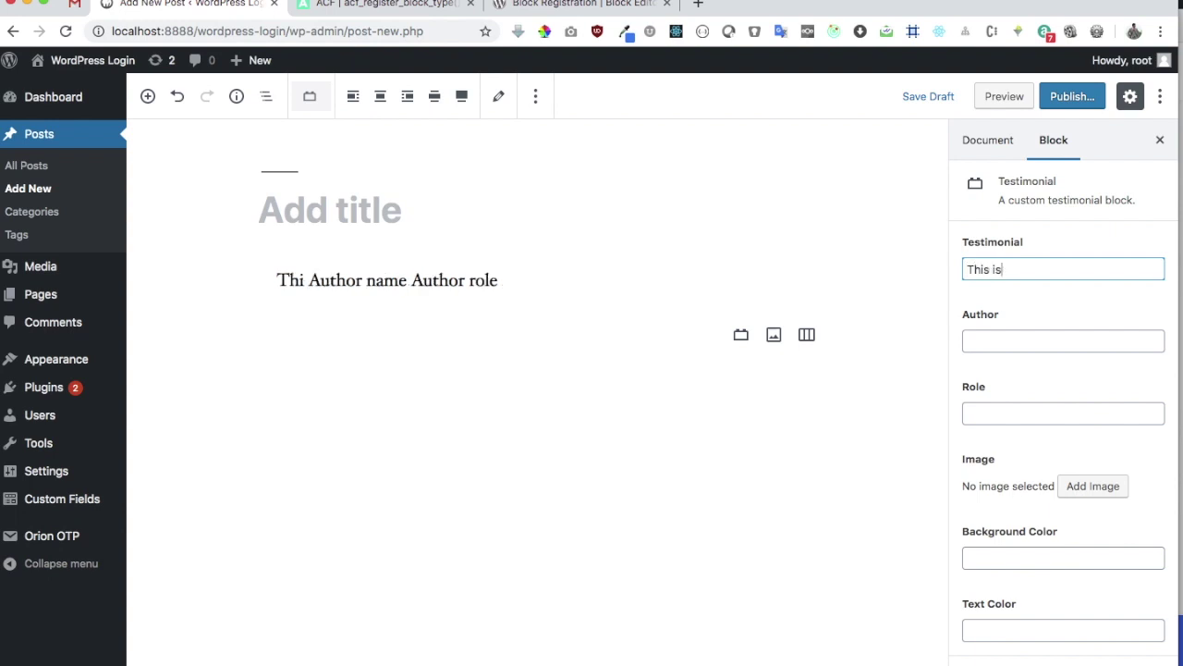
pyautogui.write(' my Testi')
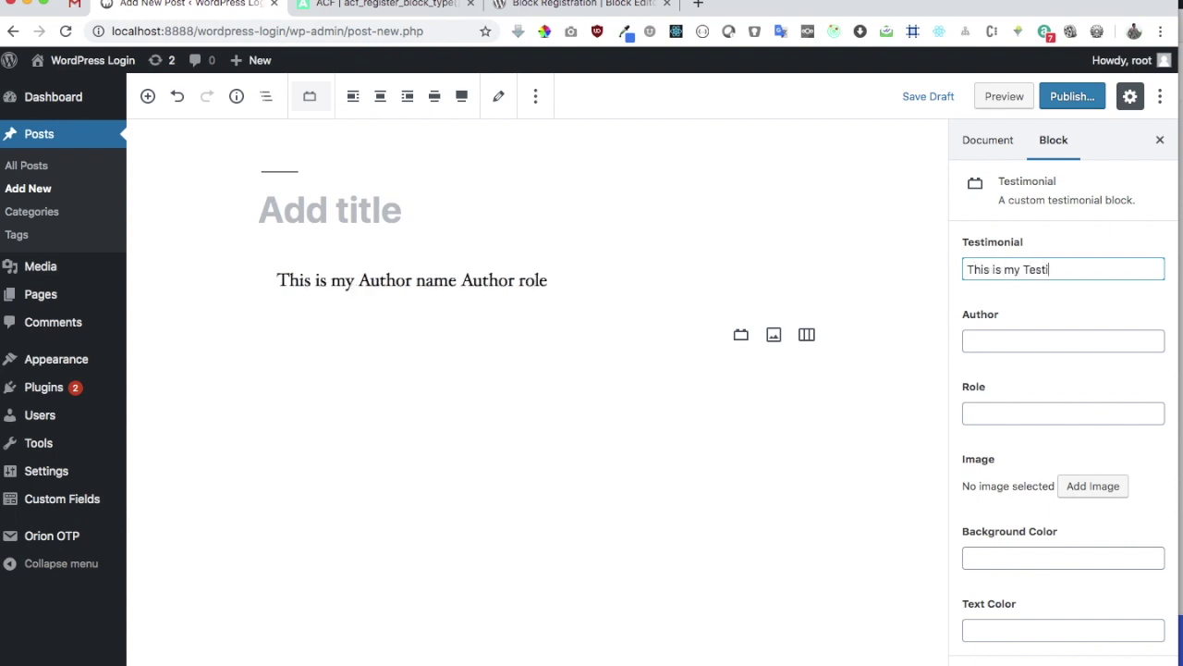
pyautogui.write('monial')
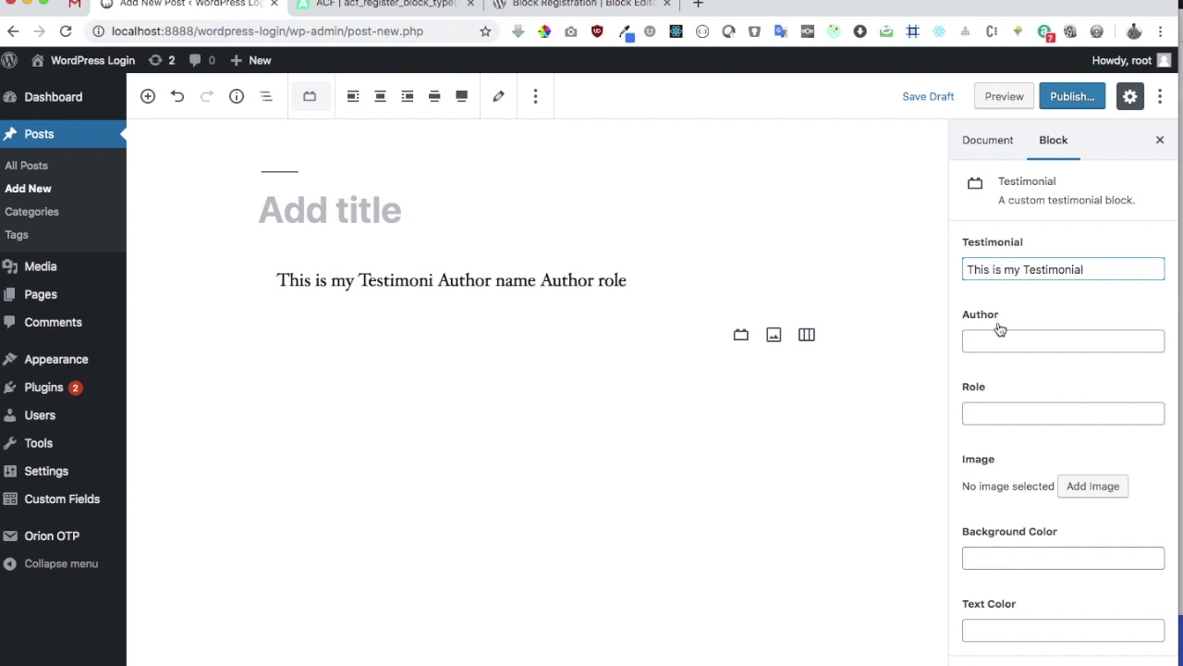
pyautogui.click(993, 342)
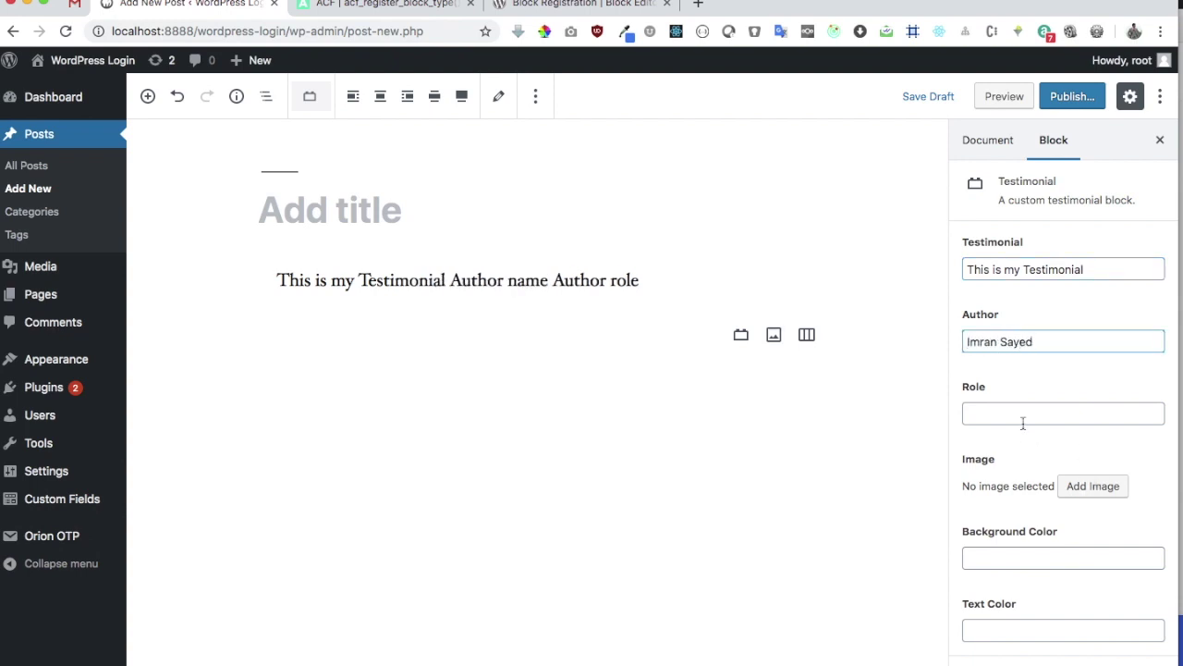
pyautogui.click(1023, 415)
pyautogui.write('Author')
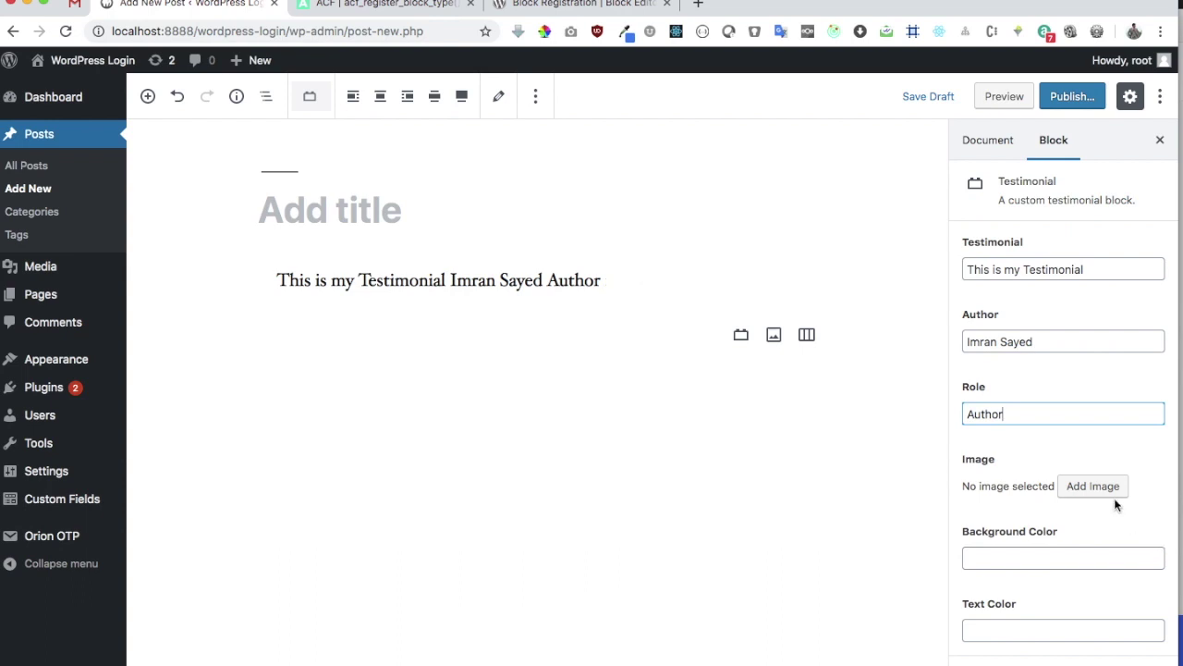
# Set the testimonial's image to the city picture
pyautogui.click(1095, 487)
pyautogui.click(77, 241)
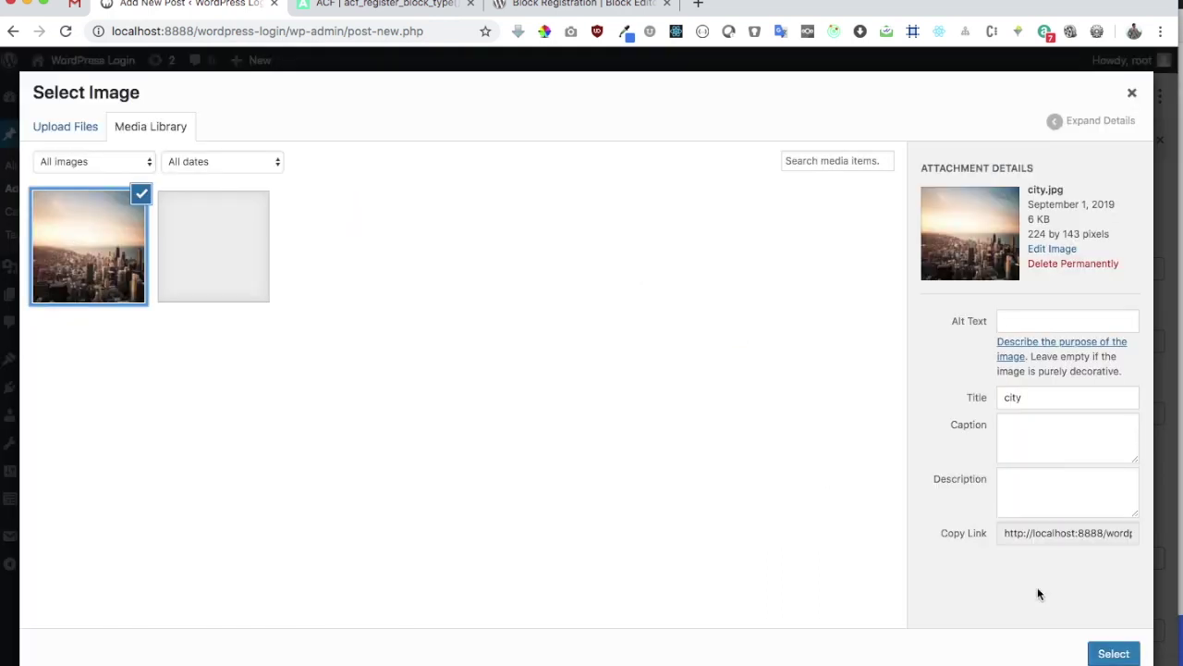
pyautogui.click(1102, 652)
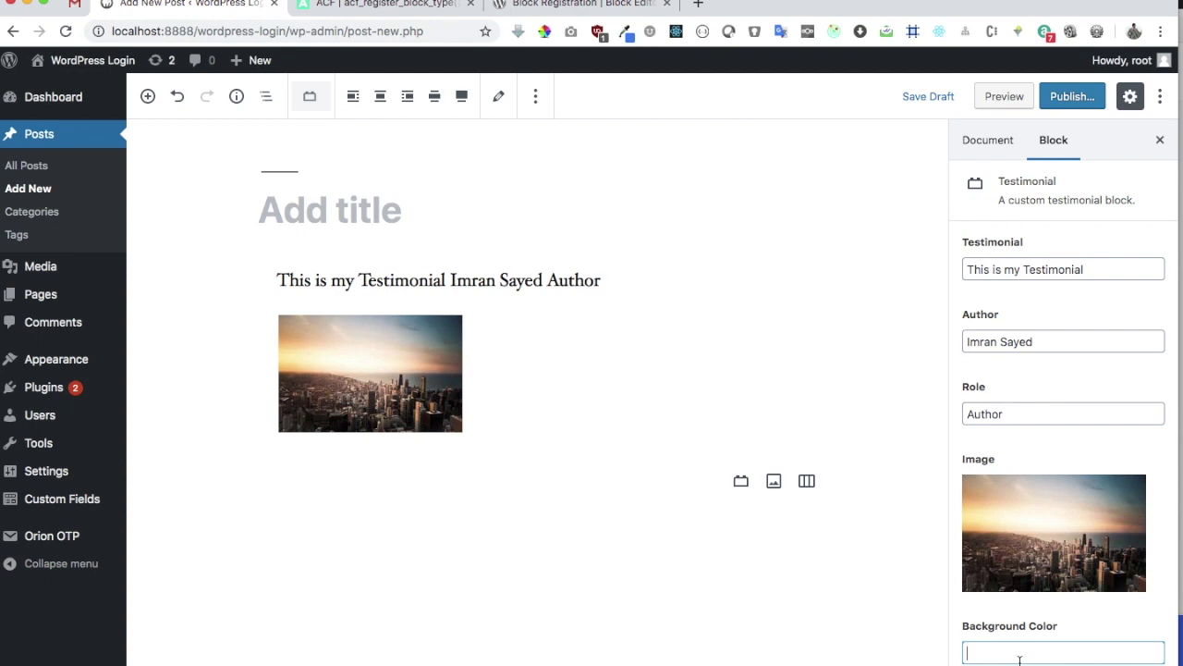
# Set the background color to #000 and the text color to #fff
pyautogui.write('#000')
pyautogui.scroll(-2, 1050, 532)
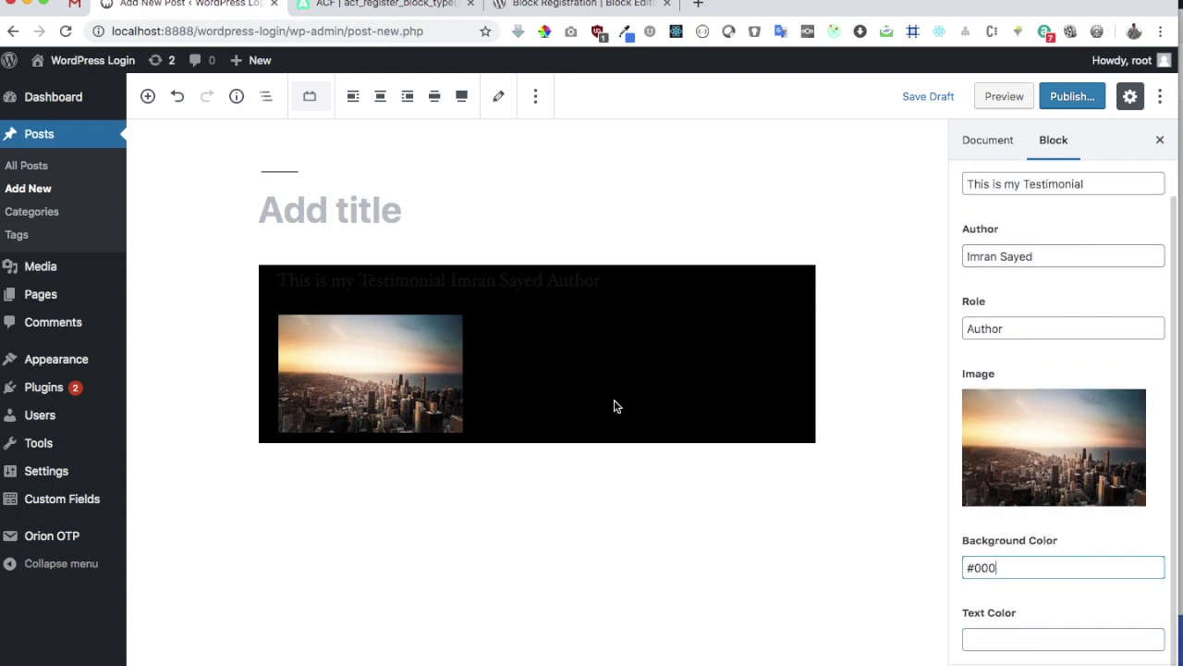
pyautogui.click(1035, 636)
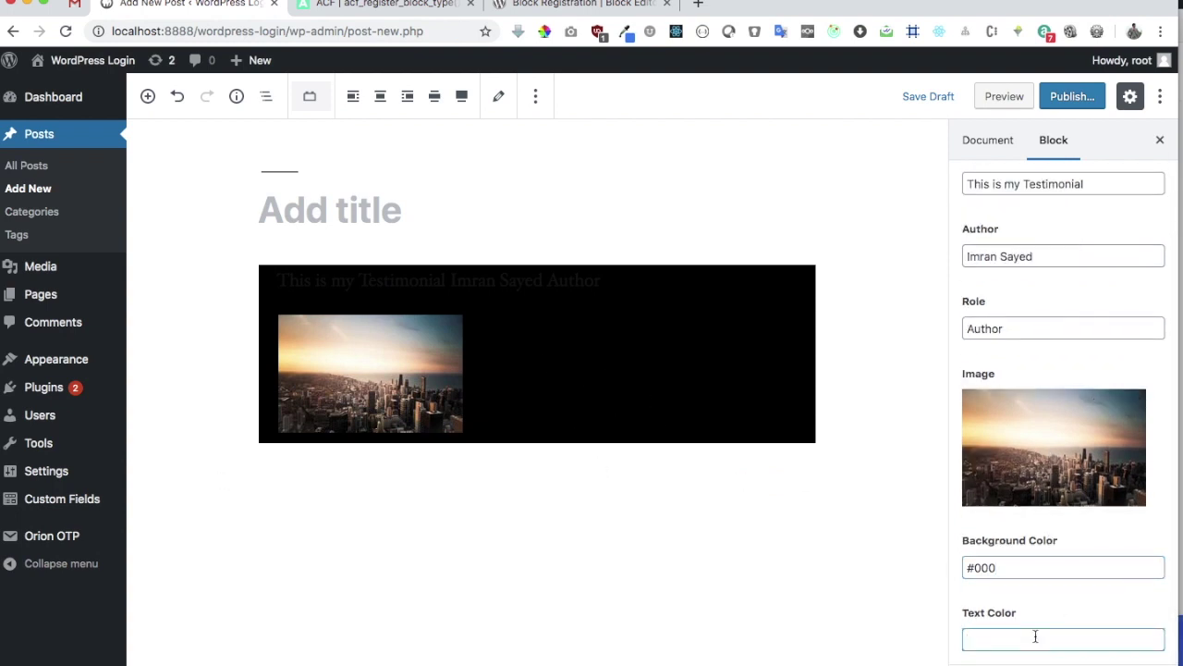
pyautogui.write('#fff')
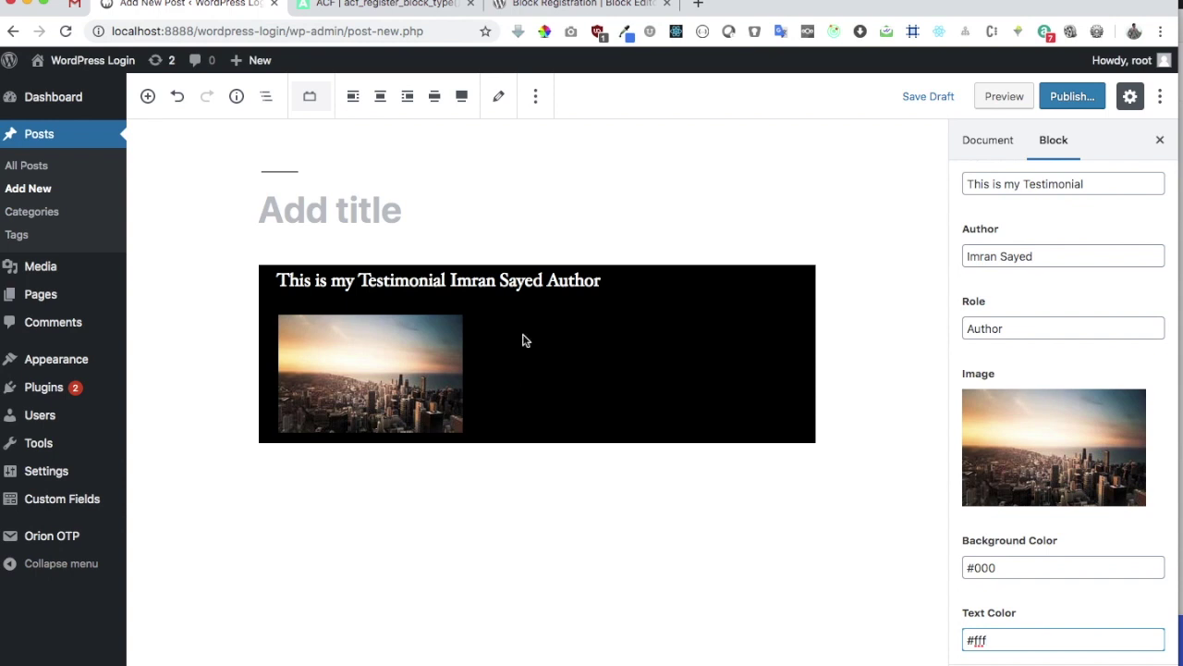
# Toggle the block between its editable fields and its rendered black preview
pyautogui.click(498, 98)
pyautogui.click(498, 98)
pyautogui.click(498, 98)
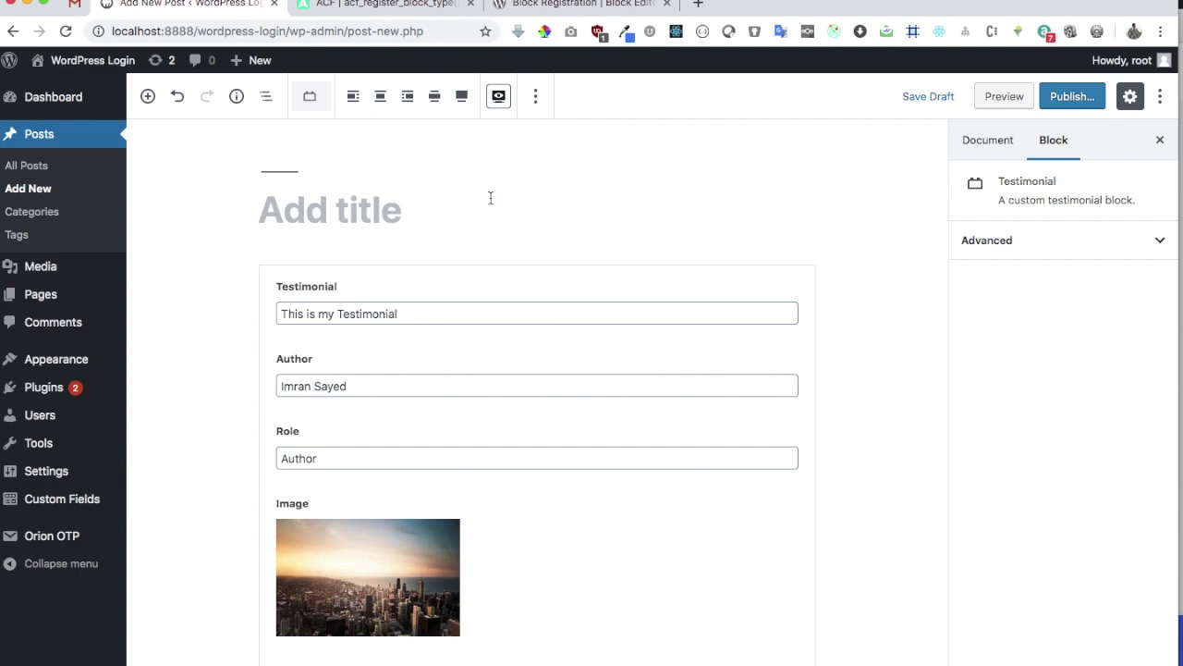
pyautogui.click(500, 98)
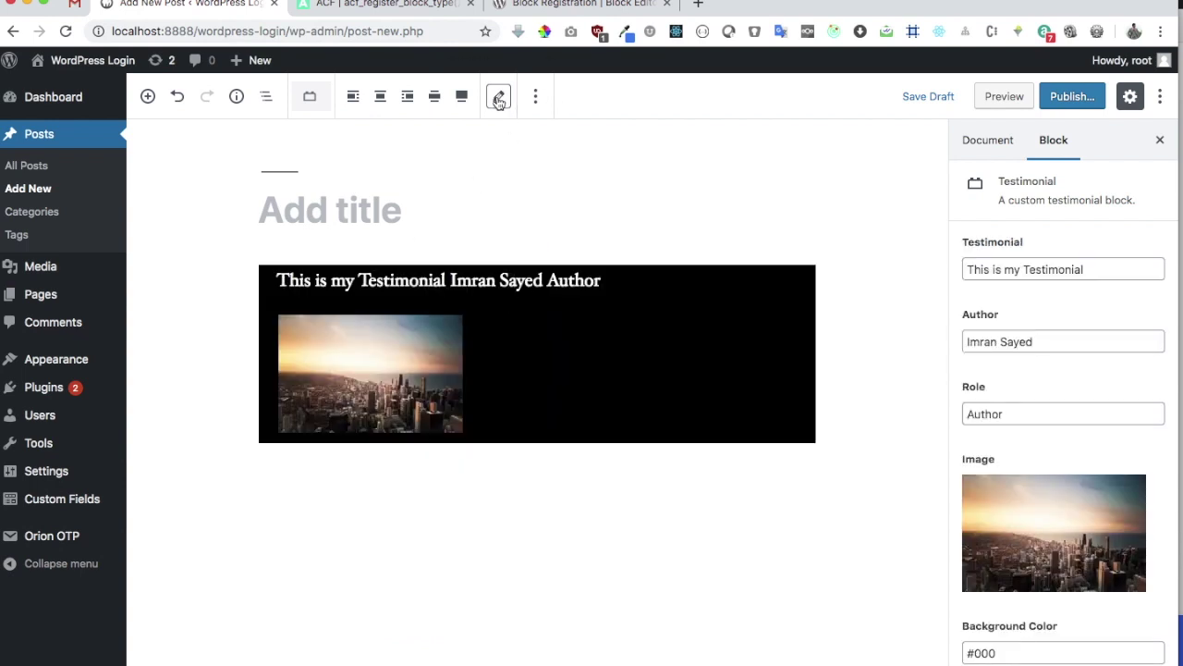
pyautogui.click(498, 98)
pyautogui.click(498, 96)
# Publish the post and view it on the live site
pyautogui.moveTo(1124, 60)
pyautogui.click(1063, 97)
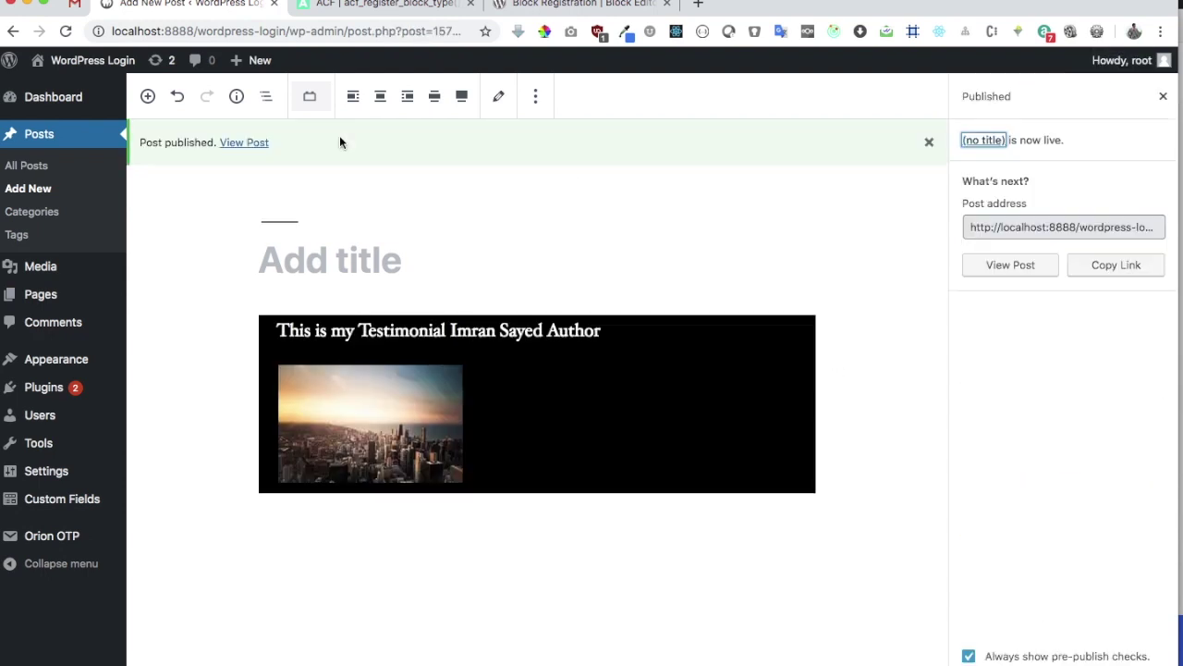
pyautogui.click(245, 143)
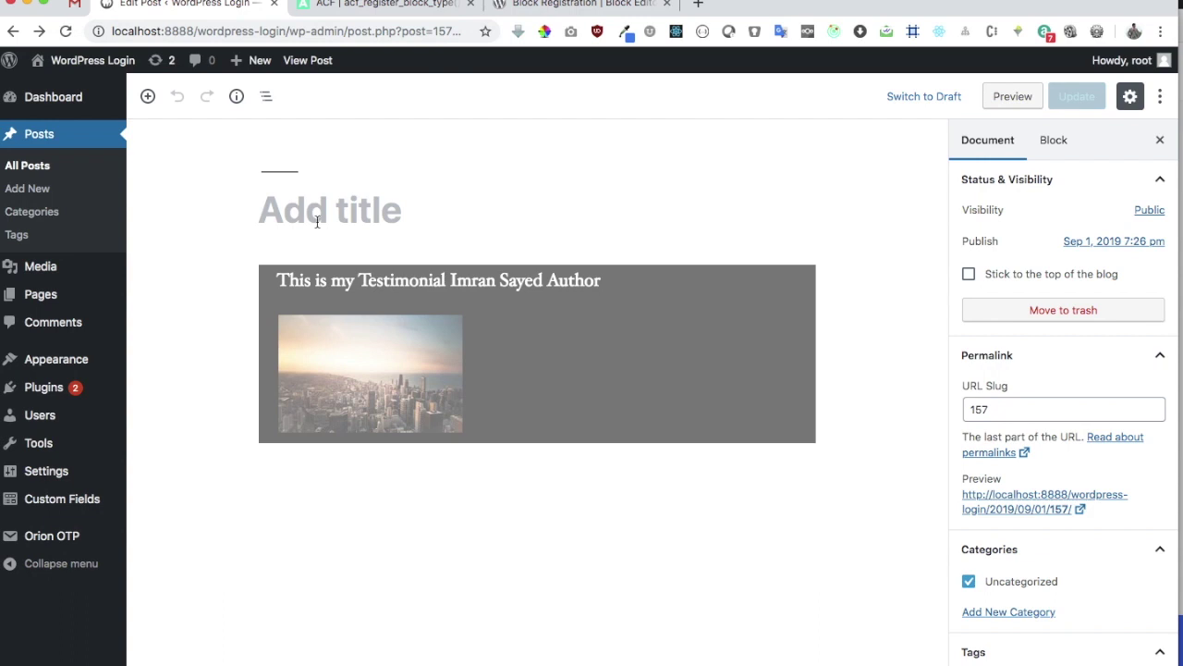
# Select the Testimonial block, then go to Custom Fields > Field Groups
pyautogui.click(732, 412)
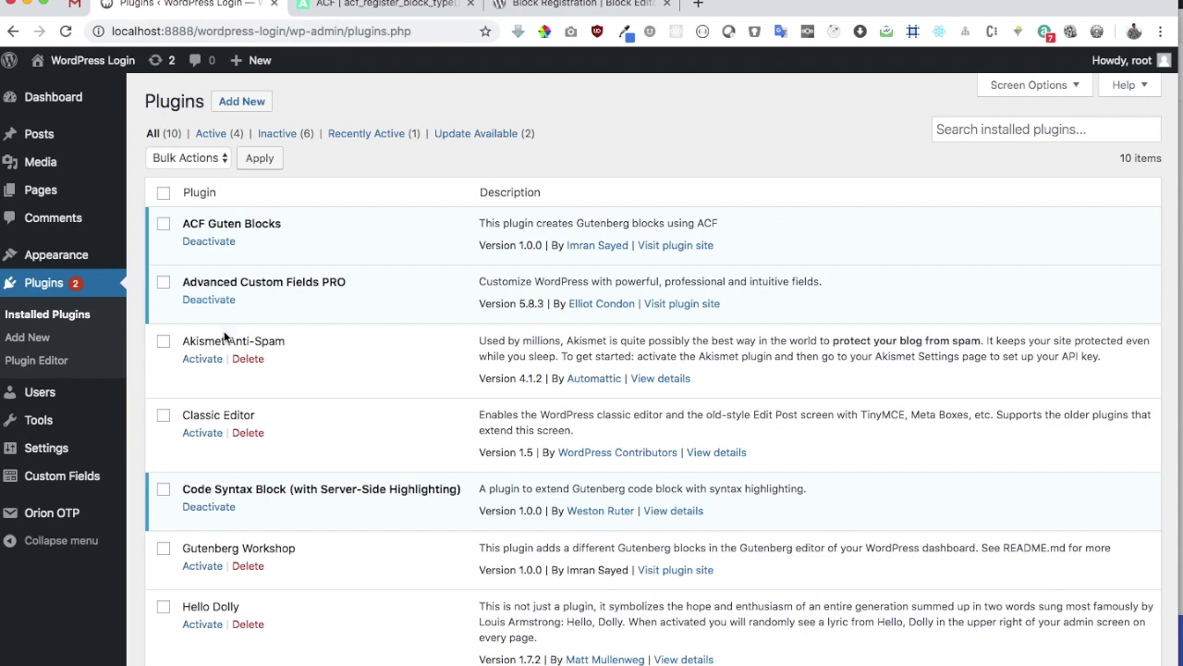
pyautogui.click(67, 479)
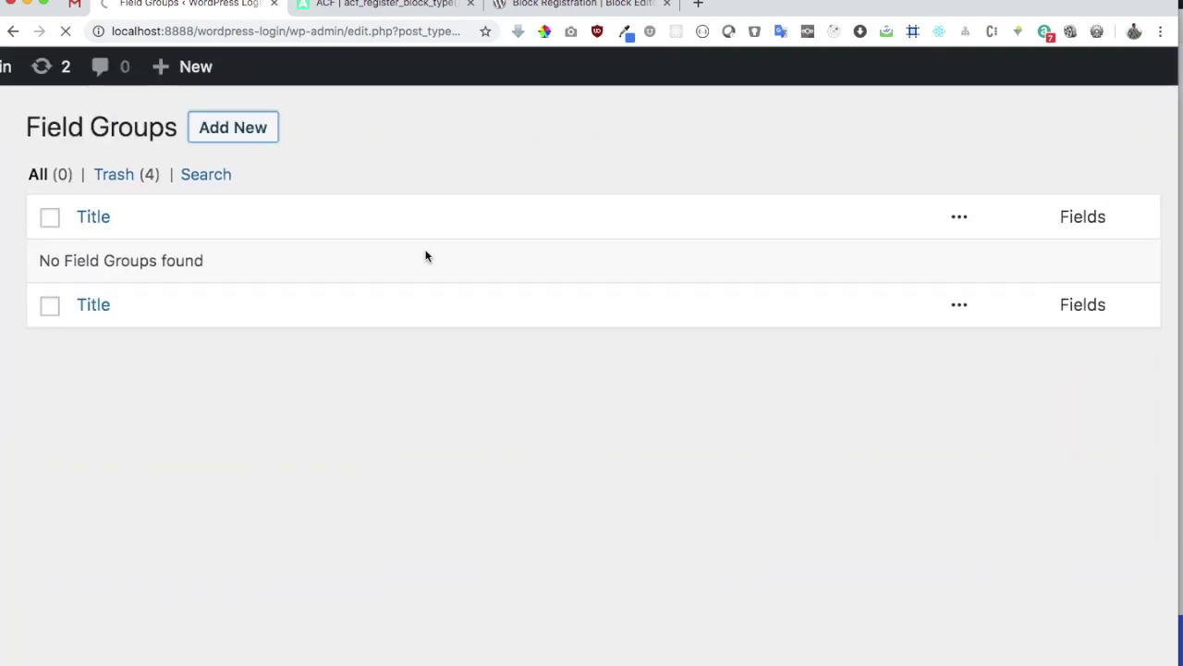
# Title the group 'Testimonials' and add a Testimonial field
pyautogui.press('super+0')
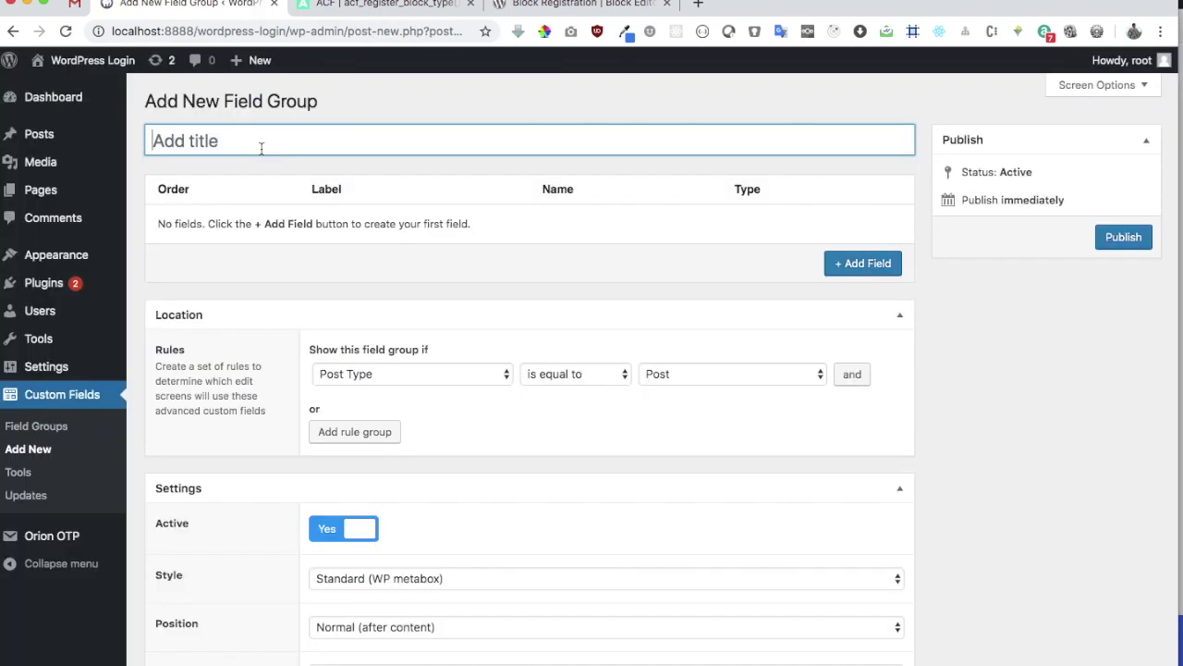
pyautogui.write('Testimon')
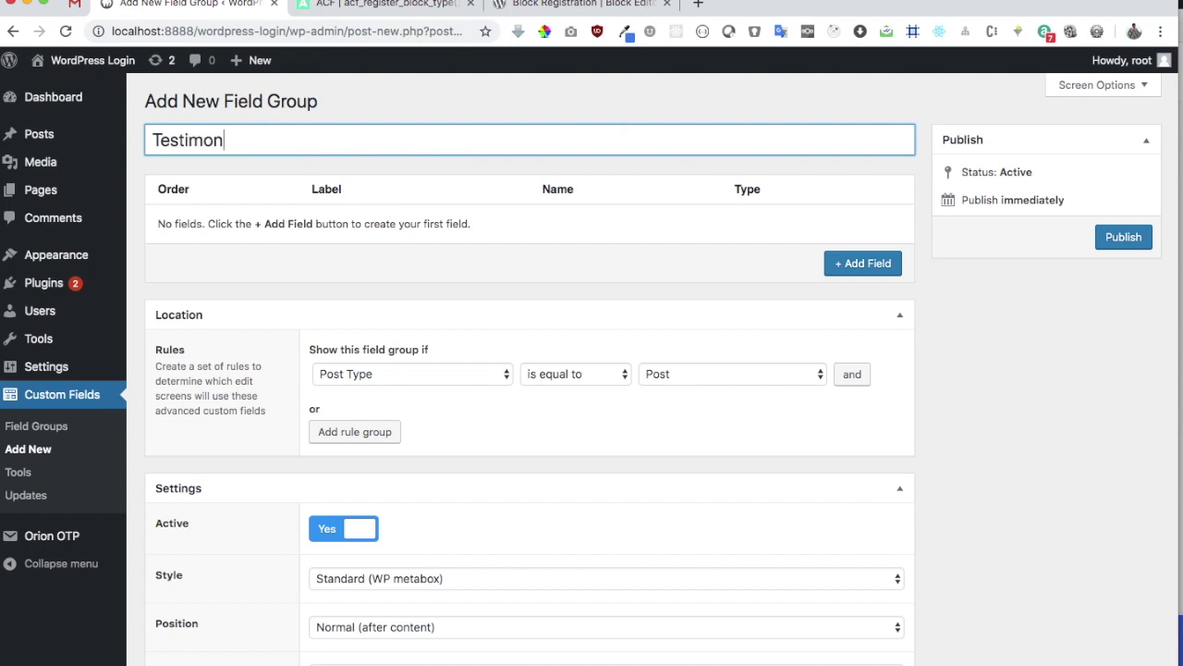
pyautogui.write('ials')
pyautogui.click(847, 265)
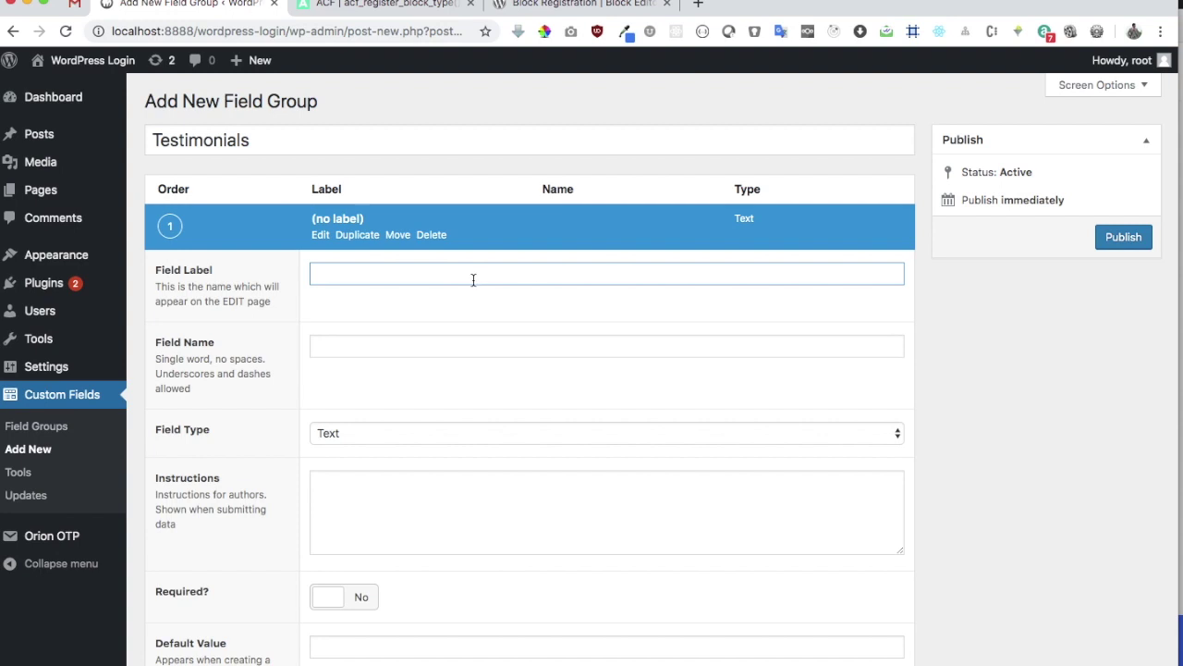
pyautogui.write('Testimonial')
pyautogui.click(777, 229)
# Add Author and Role fields to the group
pyautogui.click(849, 270)
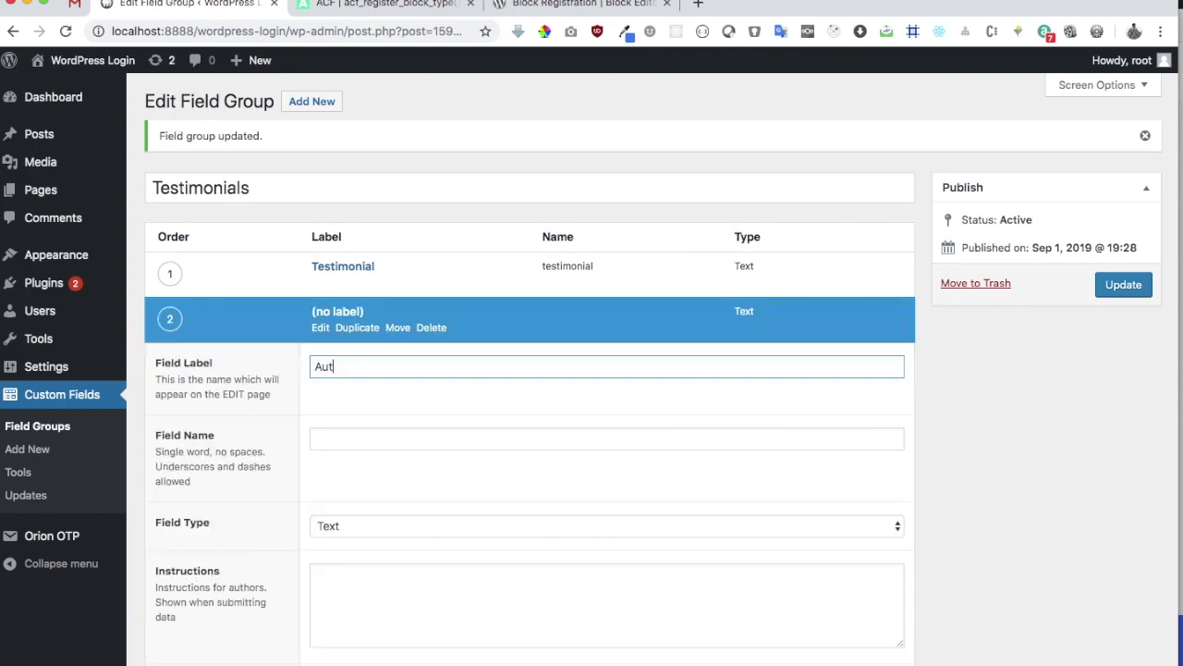
pyautogui.write('hor')
pyautogui.press('Return')
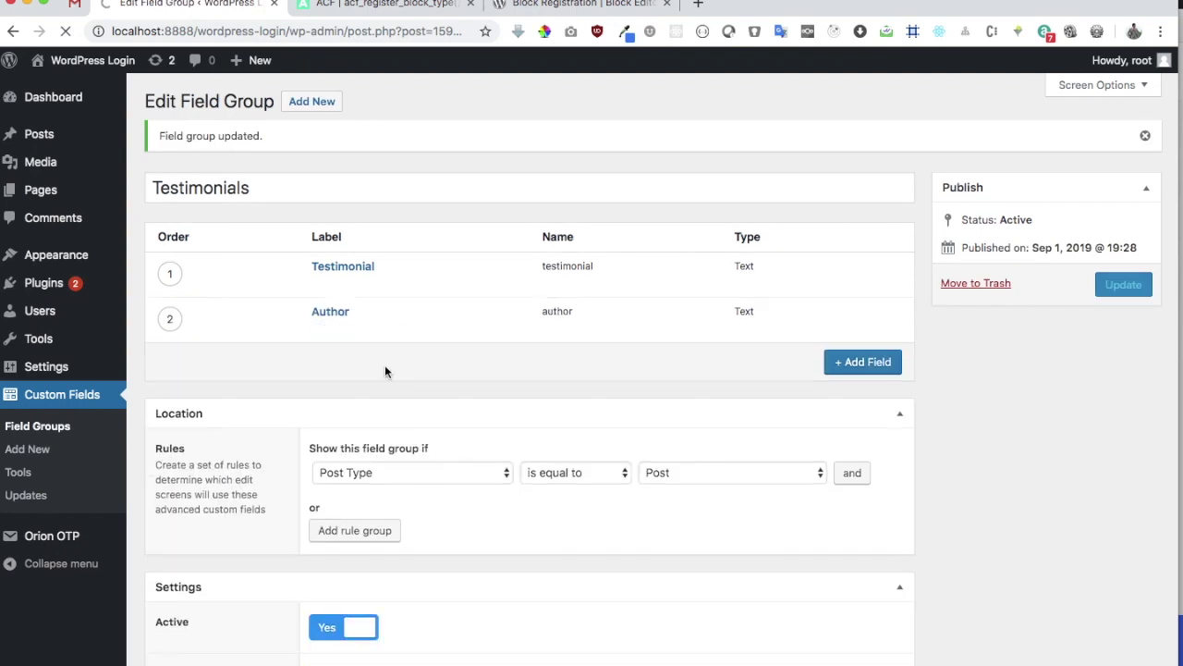
pyautogui.click(864, 365)
pyautogui.write('Role')
pyautogui.press('Return')
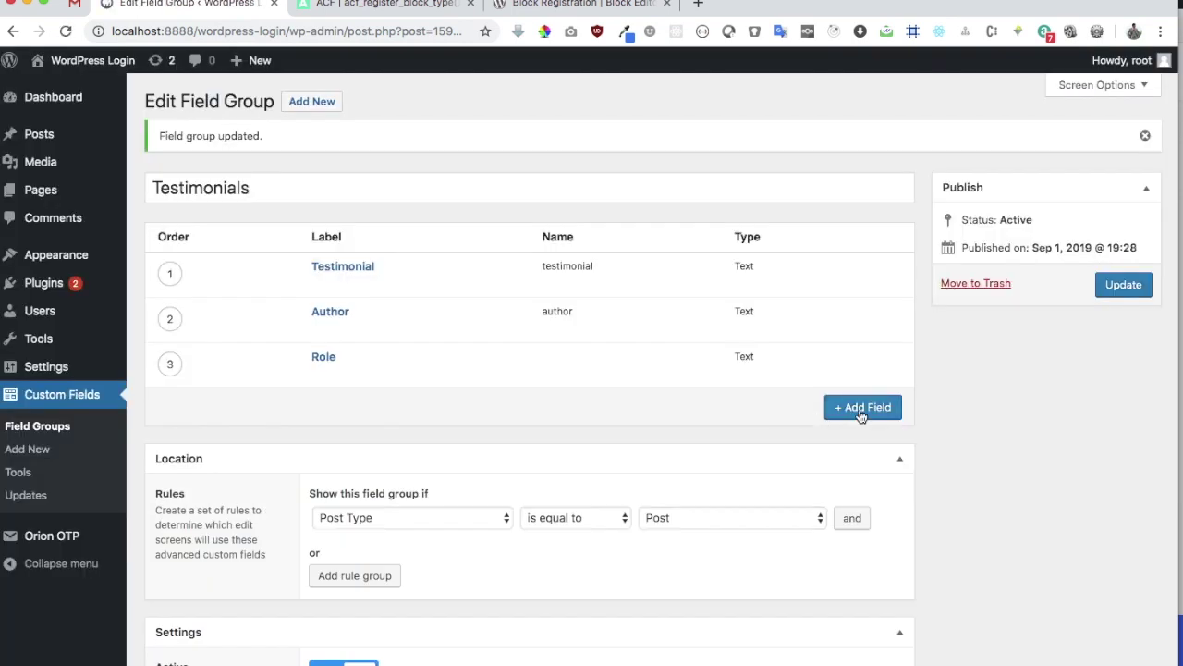
# Add an Image field of type Image
pyautogui.click(859, 409)
pyautogui.write('Image')
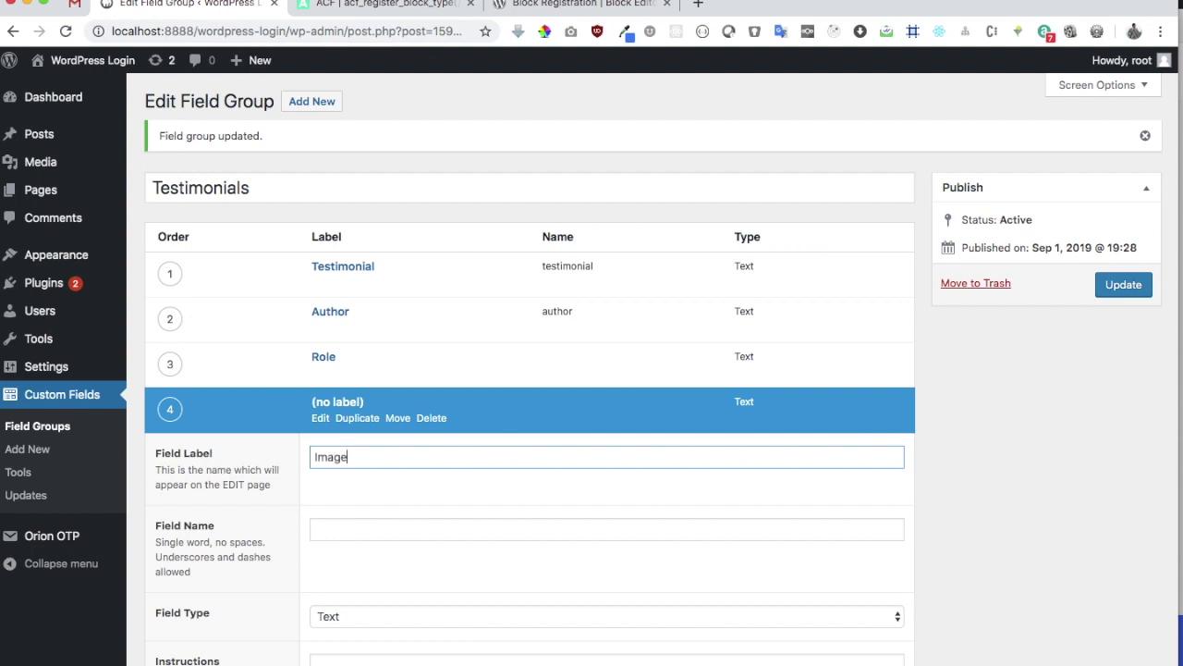
pyautogui.press('Tab')
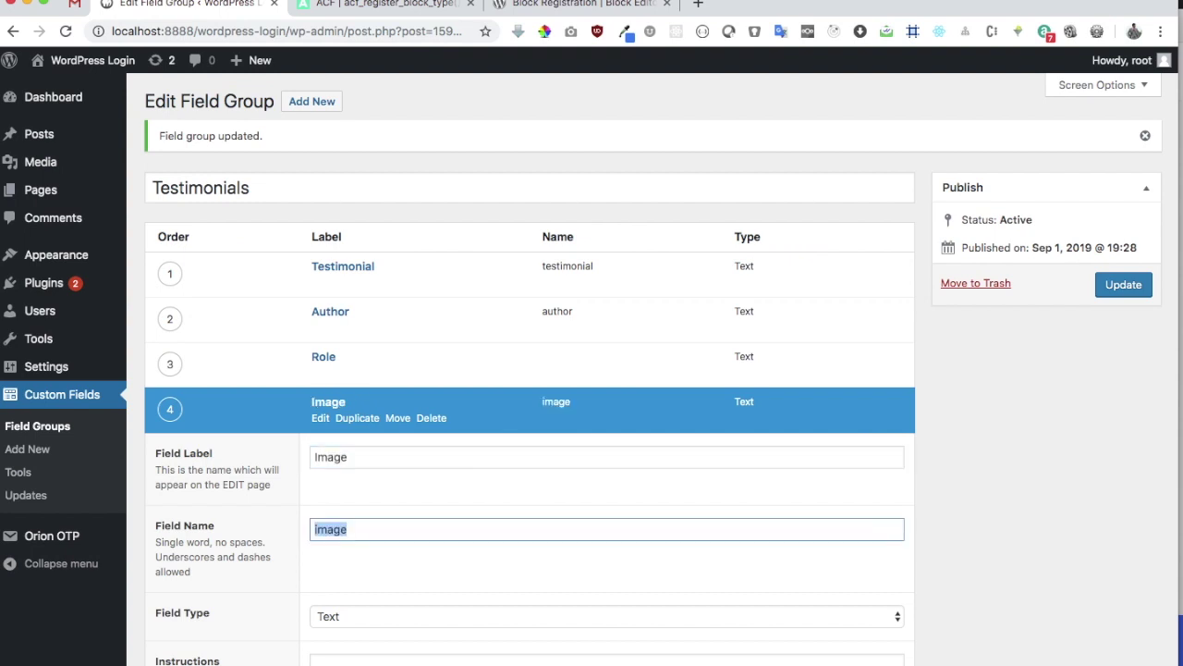
pyautogui.click(444, 621)
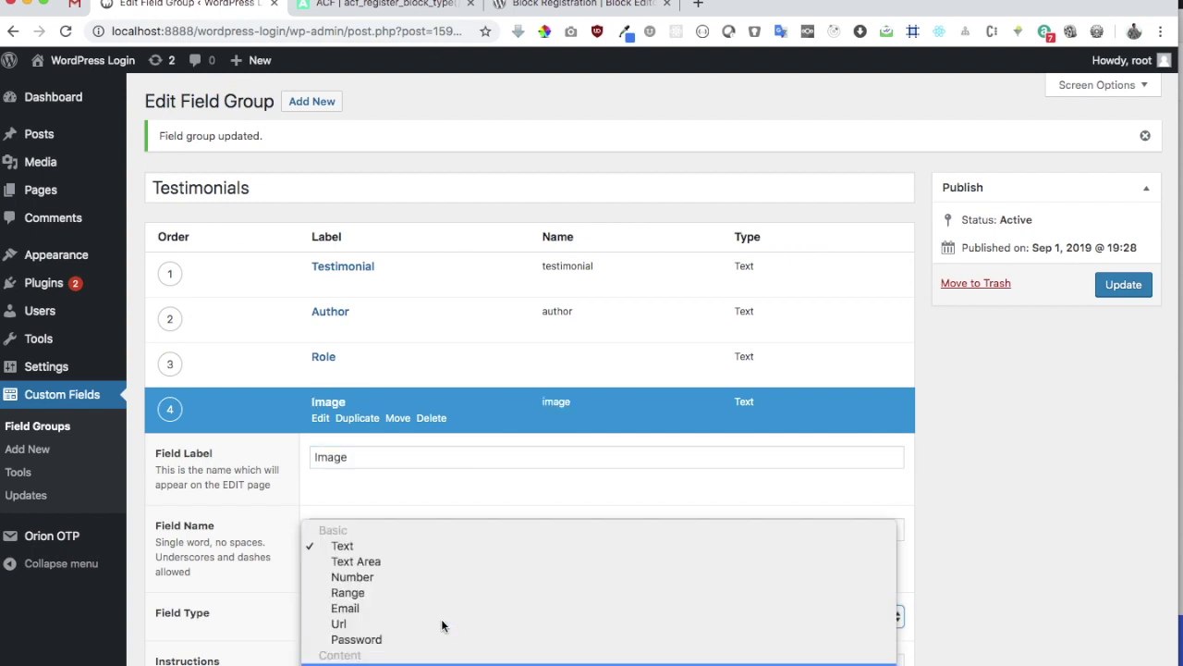
pyautogui.click(441, 626)
# Add Background Color and Text Color fields and save the group
pyautogui.click(865, 465)
pyautogui.click(863, 452)
pyautogui.write('Background Color')
pyautogui.press('Tab')
pyautogui.press('Return')
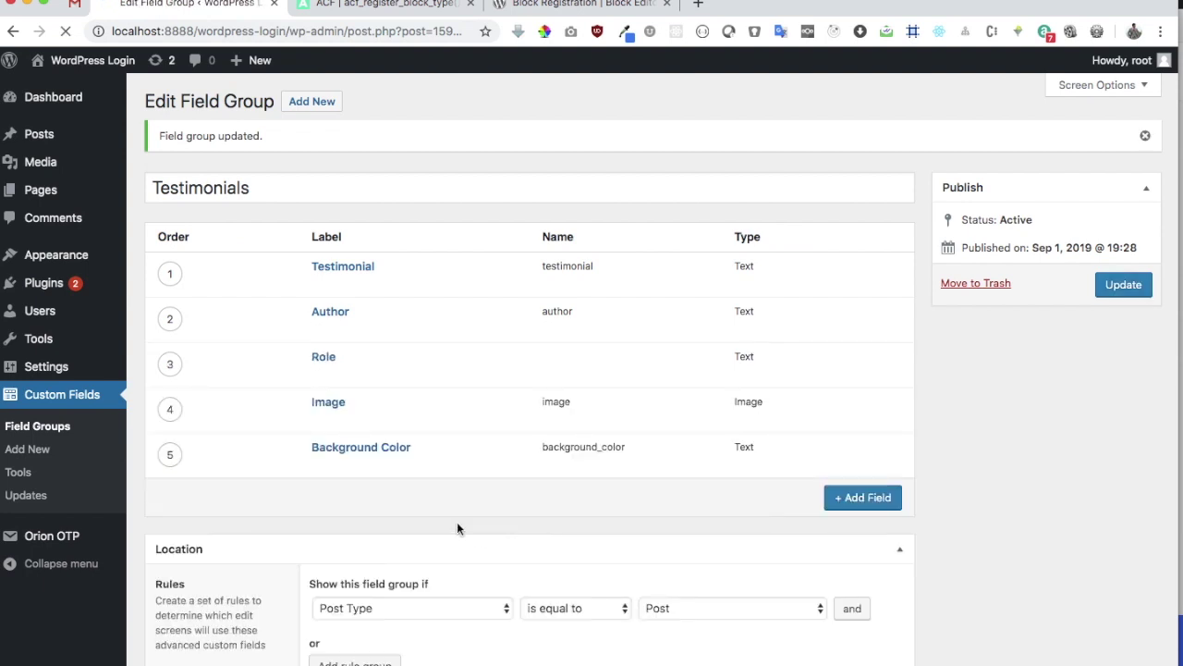
pyautogui.click(863, 497)
pyautogui.write('Text Color')
pyautogui.press('Return')
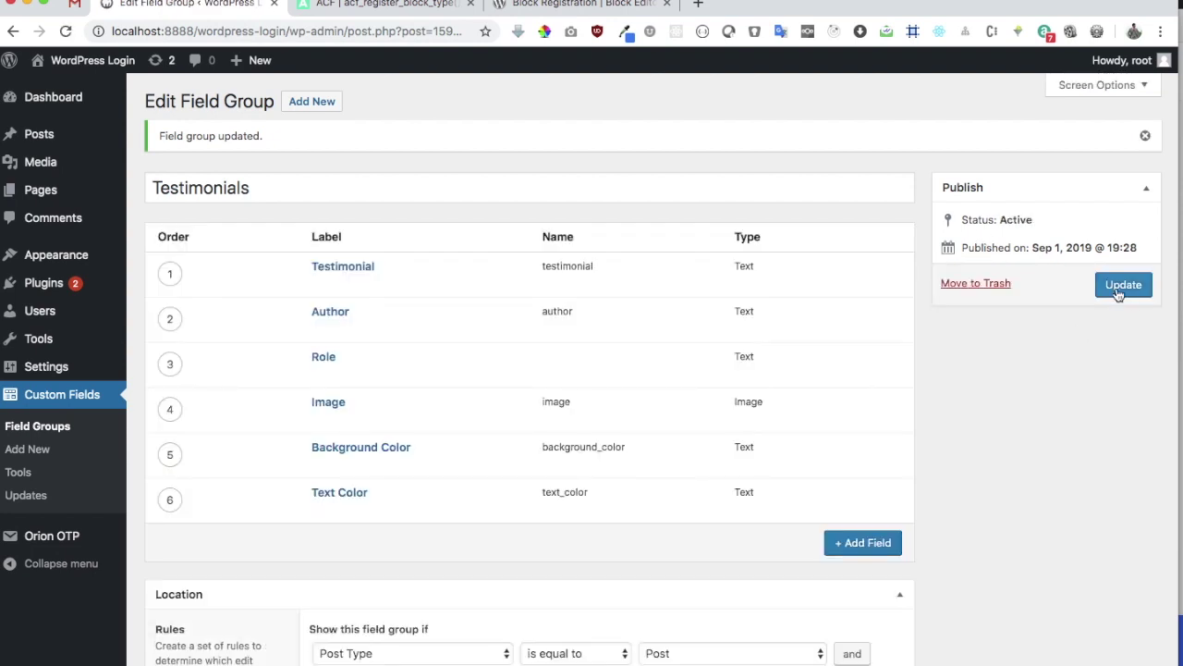
pyautogui.press('super+bracketleft')
pyautogui.press('super+bracketleft')
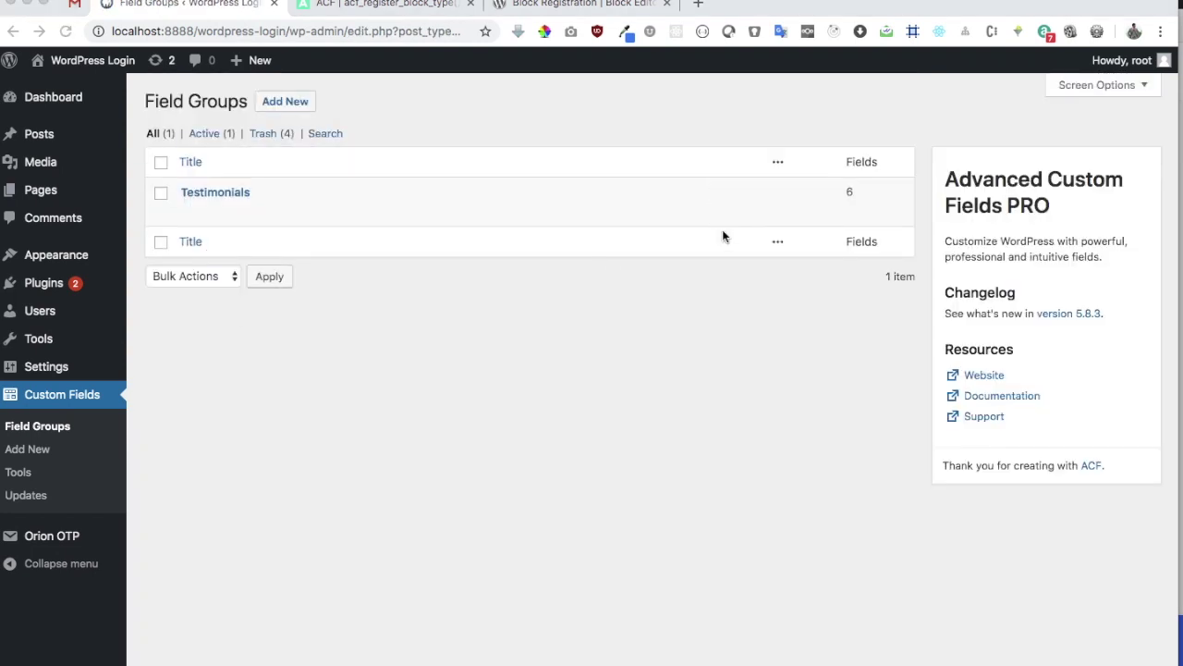
# Open the Testimonials field group from the field groups list
pyautogui.click(38, 432)
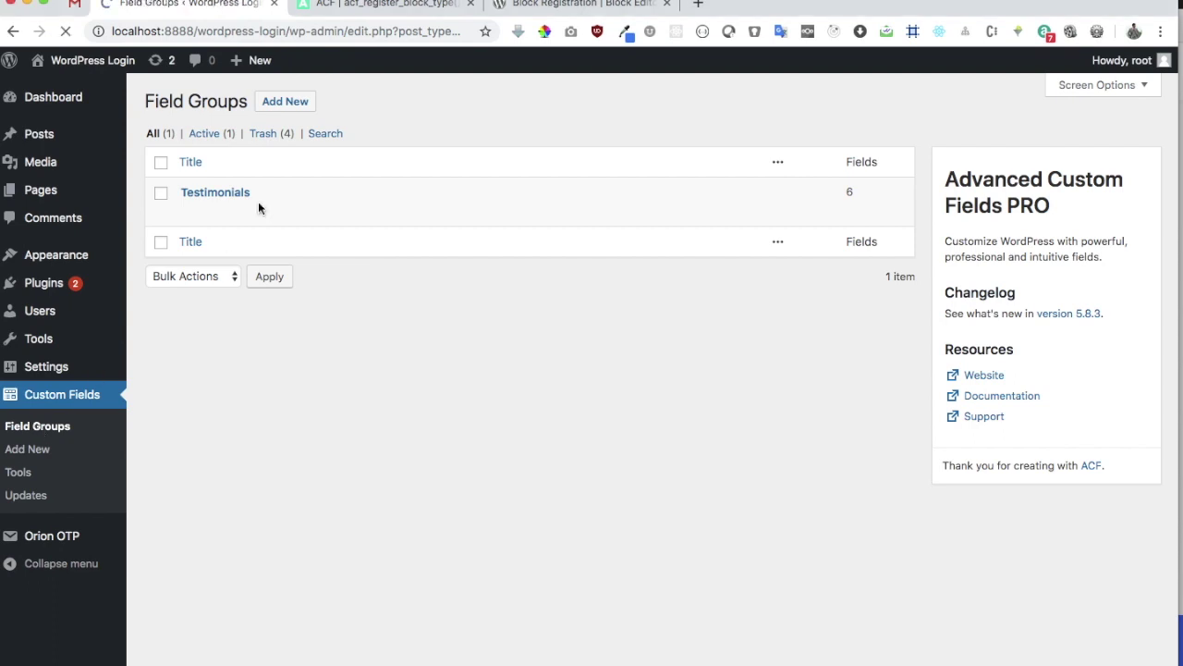
pyautogui.click(190, 212)
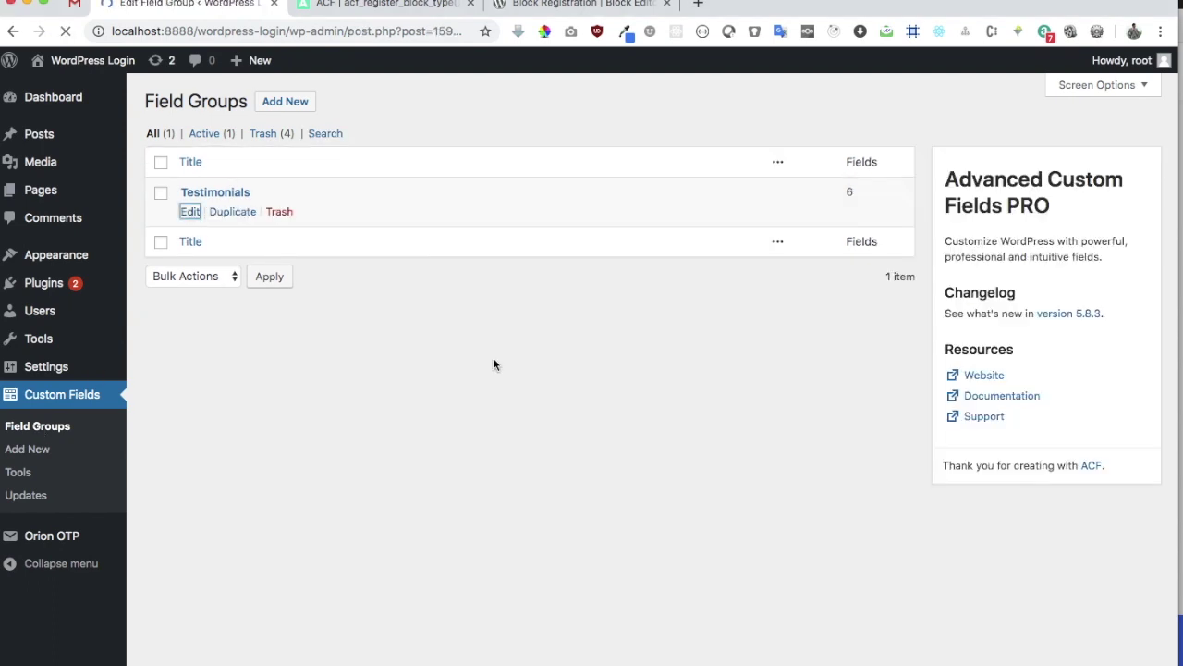
pyautogui.scroll(-5, 492, 361)
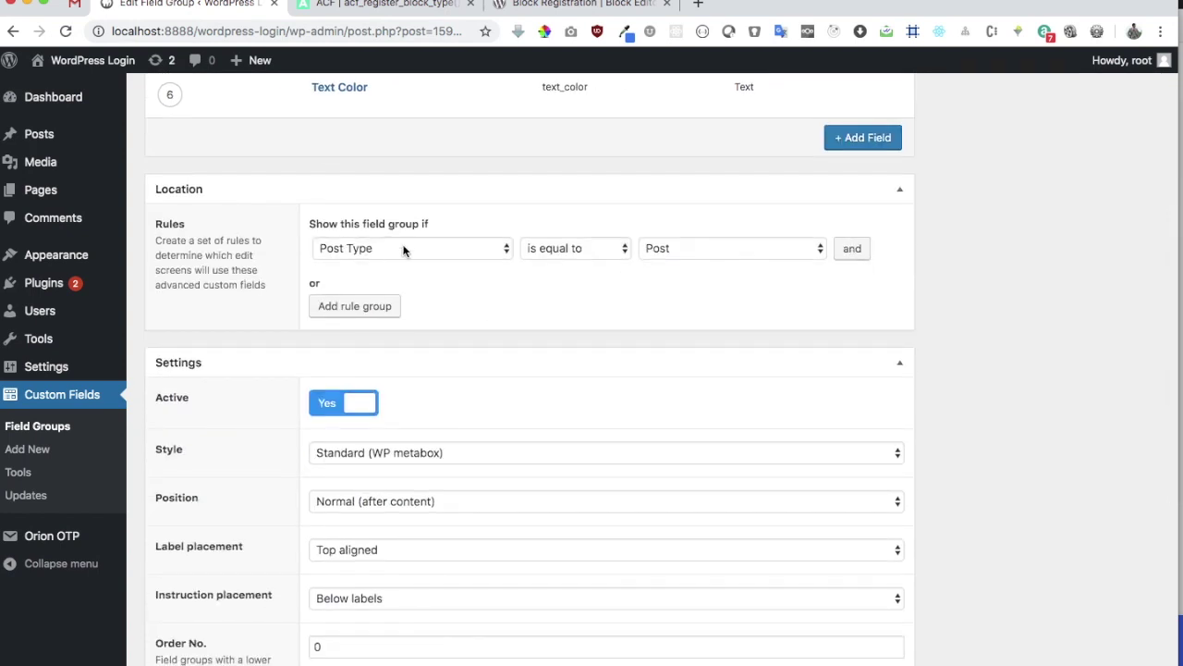
pyautogui.scroll(1, 405, 244)
# Set the location rule to Block is equal to Testimonial and update the group
pyautogui.click(389, 303)
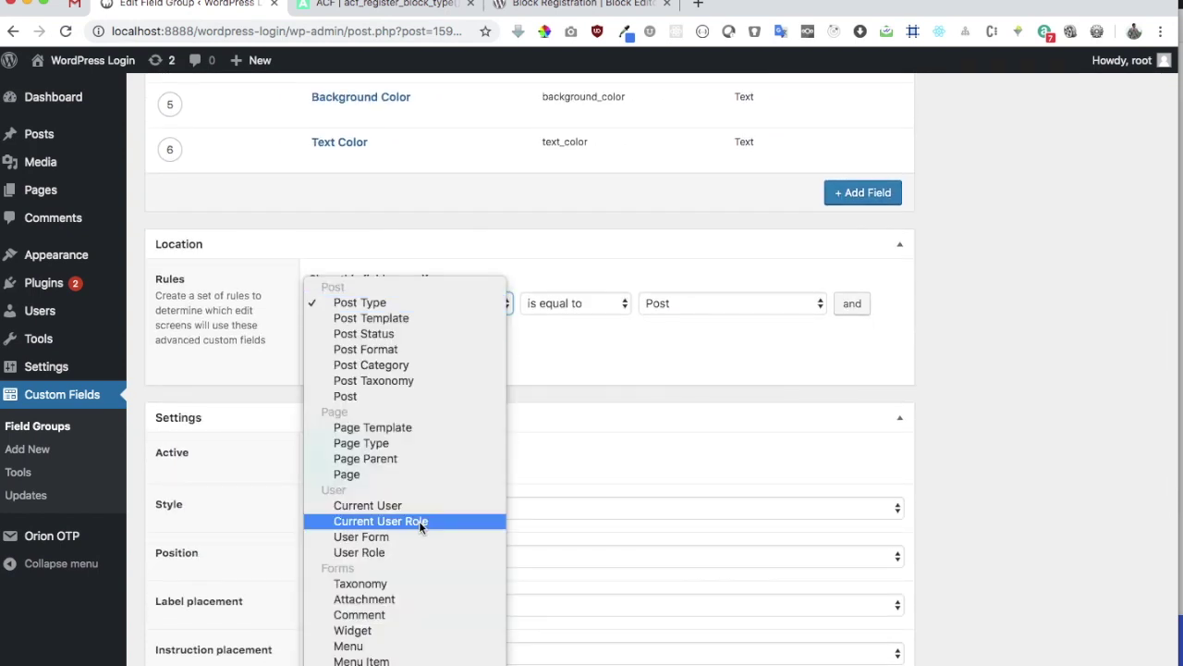
pyautogui.scroll(-1, 419, 521)
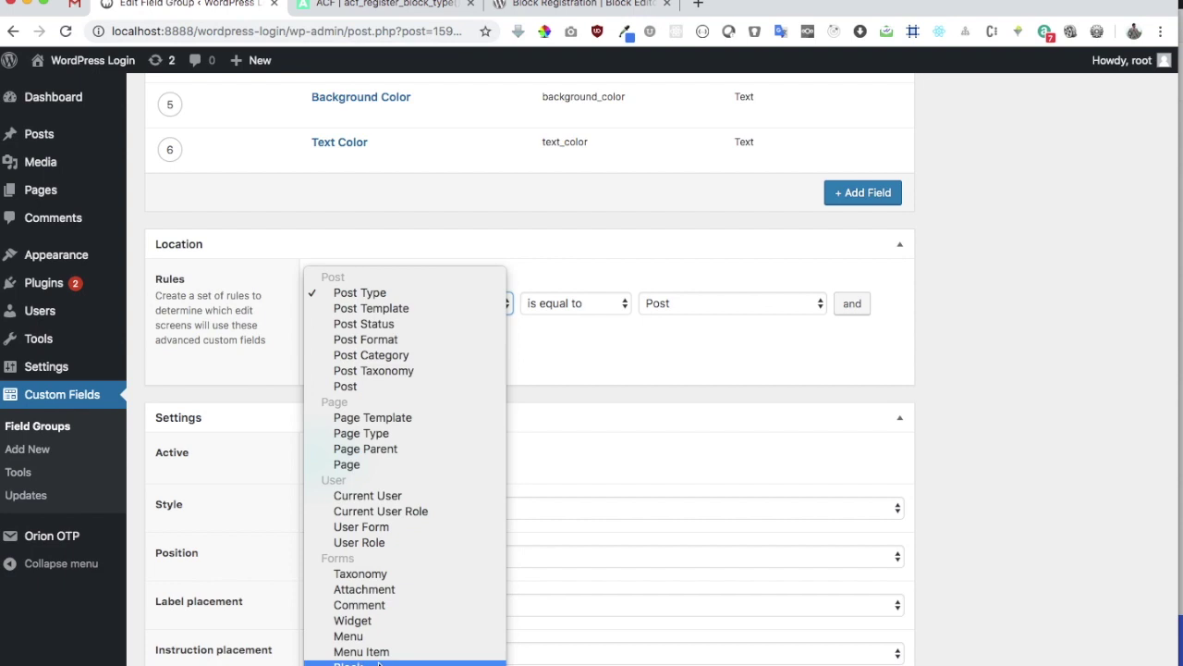
pyautogui.click(350, 662)
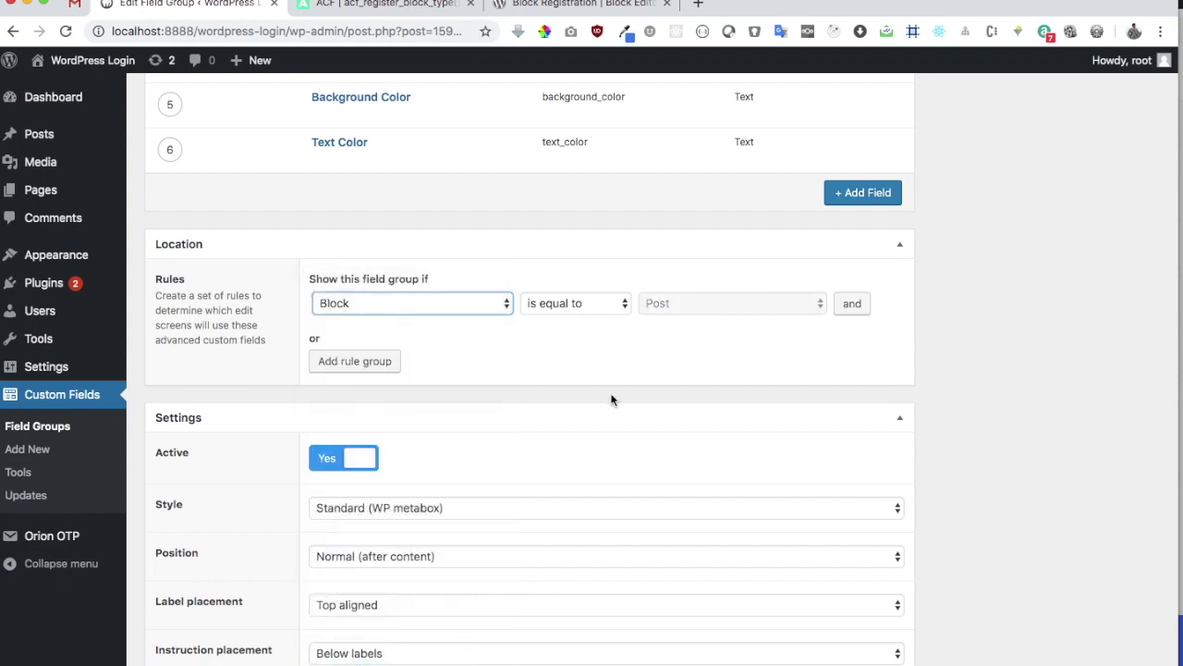
pyautogui.click(710, 302)
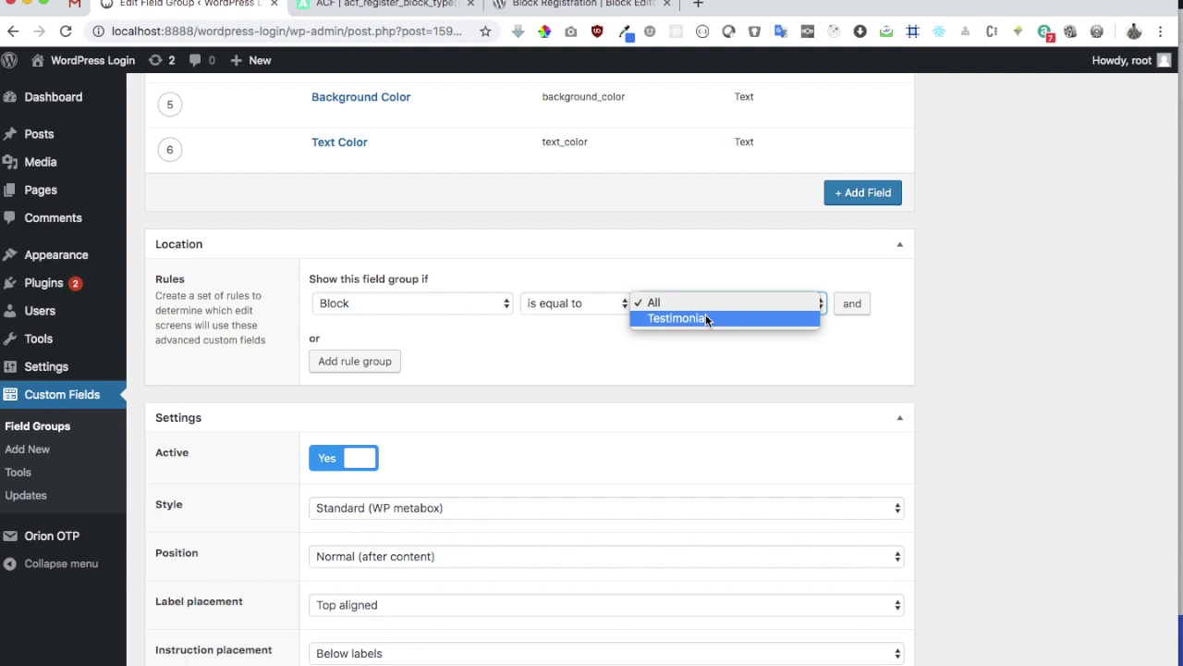
pyautogui.click(705, 318)
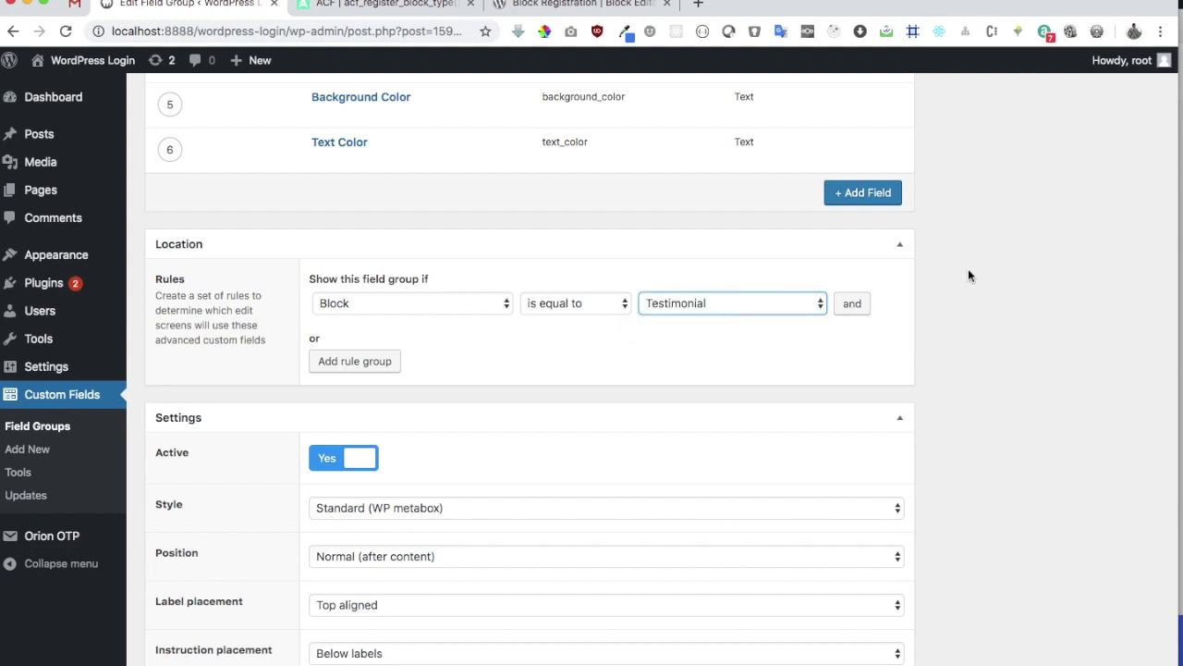
pyautogui.scroll(5, 1003, 257)
pyautogui.click(1114, 242)
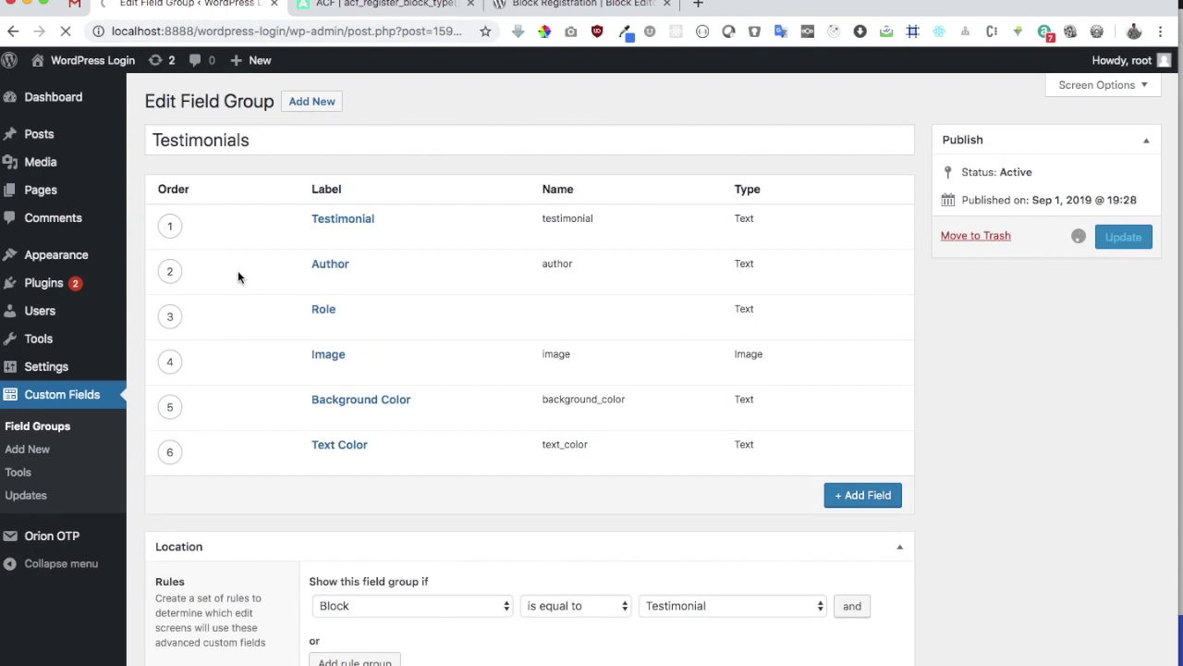
pyautogui.click(388, 4)
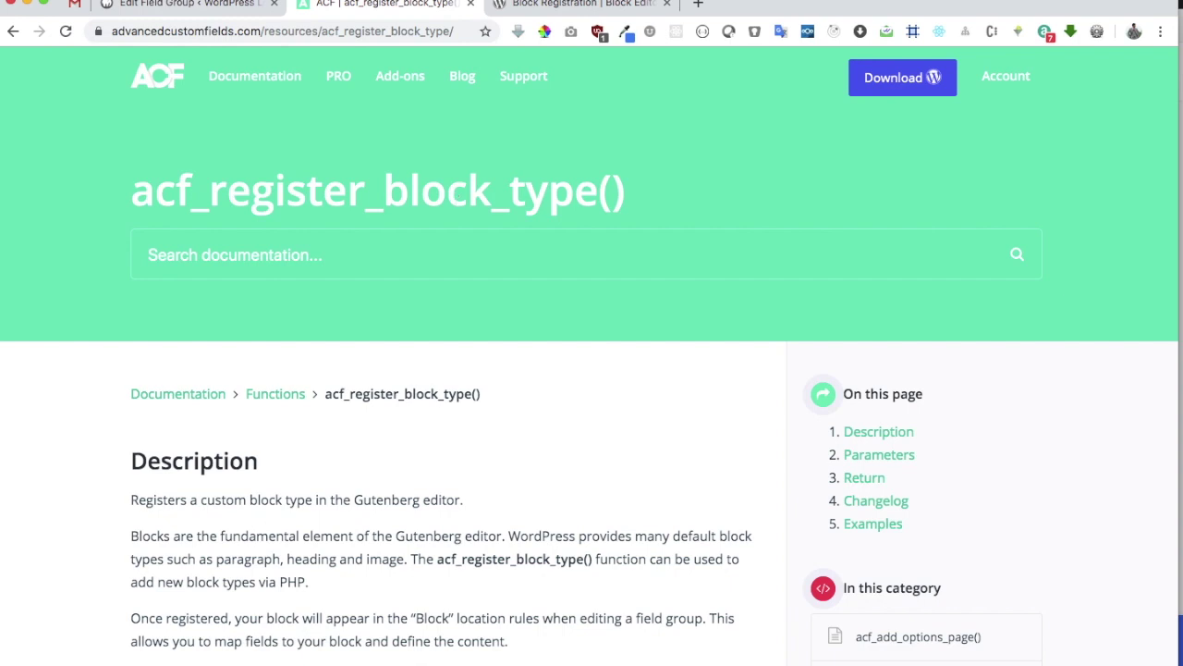
# Scroll to the 'Registering a block with template' testimonial example
pyautogui.scroll(-15, 509, 514)
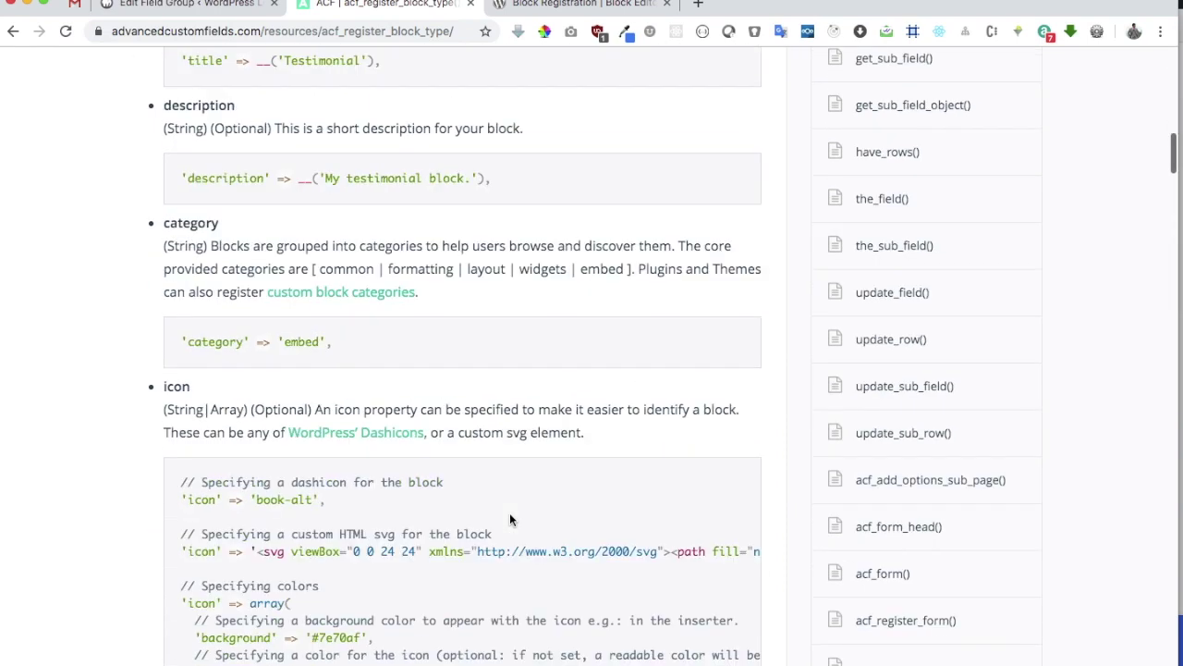
pyautogui.scroll(-15, 510, 516)
pyautogui.scroll(10, 604, 430)
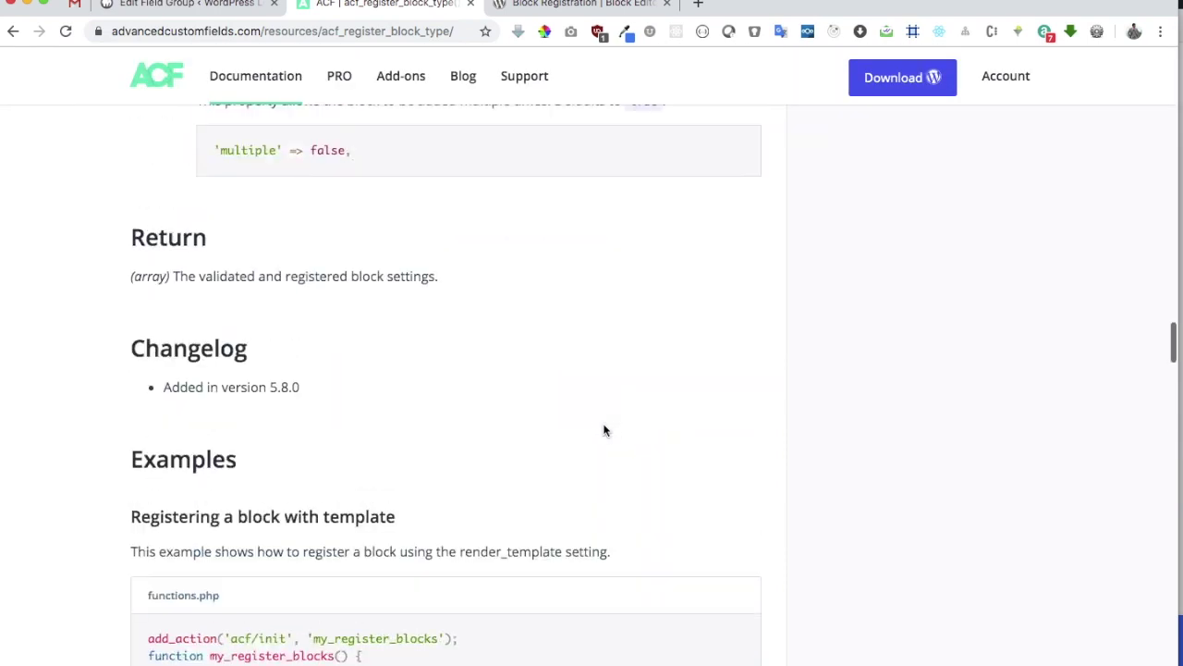
pyautogui.scroll(-5, 604, 430)
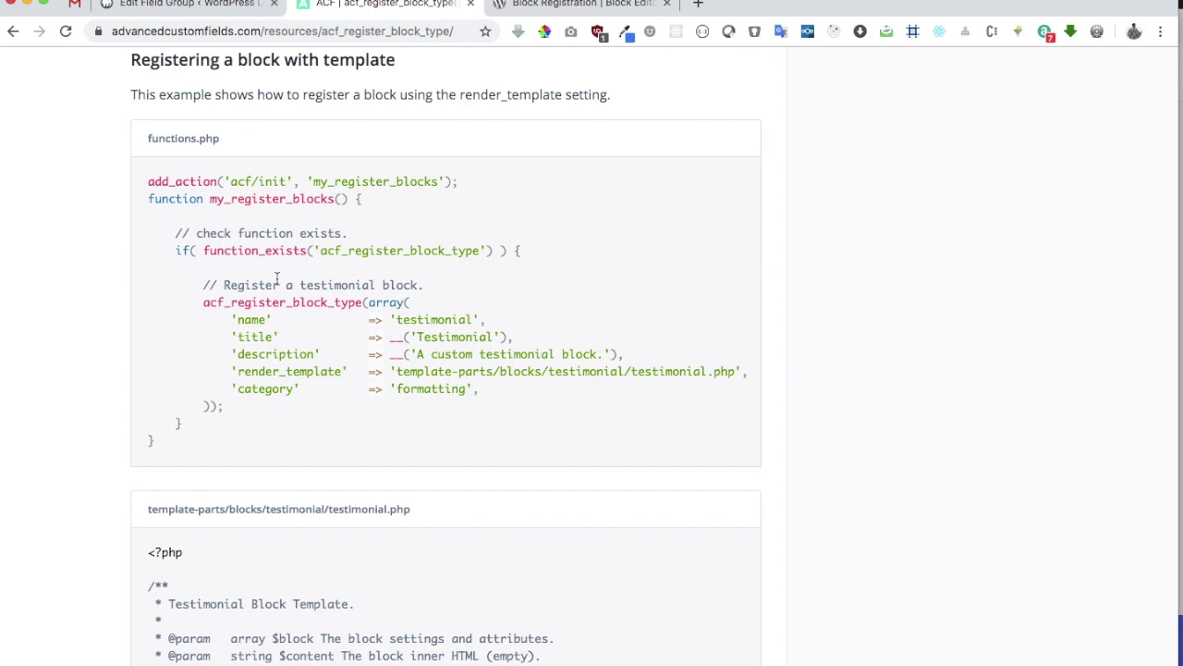
# In PhpStorm, open acf-guten-blocks.php and review its header and ACFB_BLOCK_TEMPLATE_PATH constant
pyautogui.press('super+Tab')
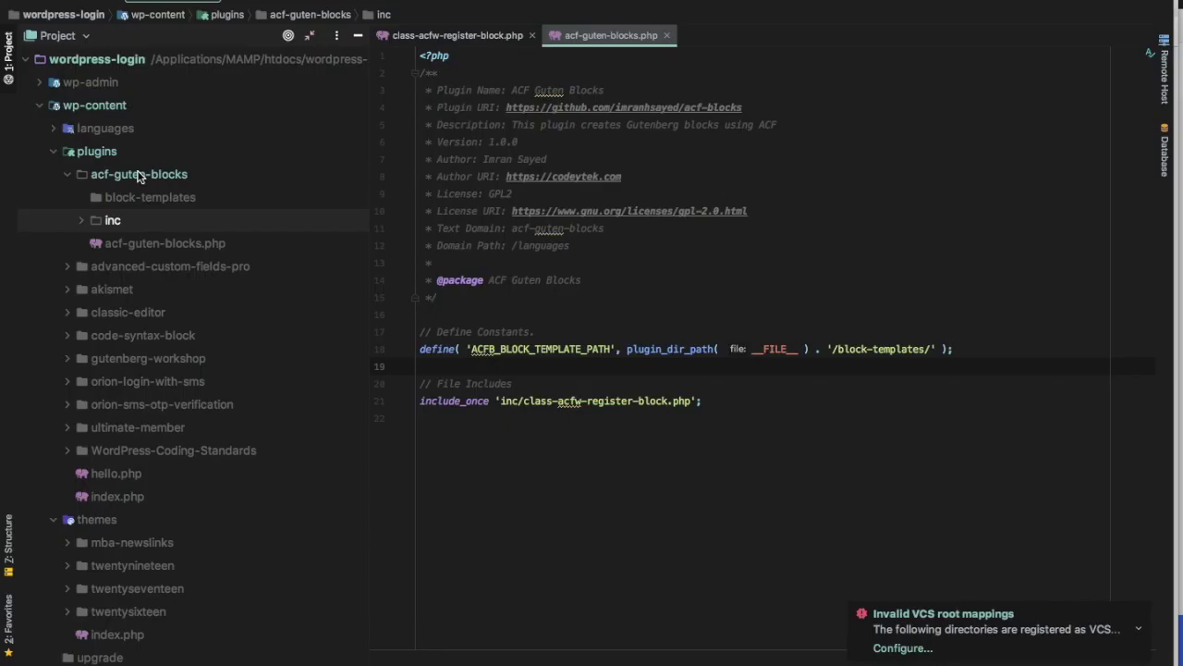
pyautogui.click(127, 176)
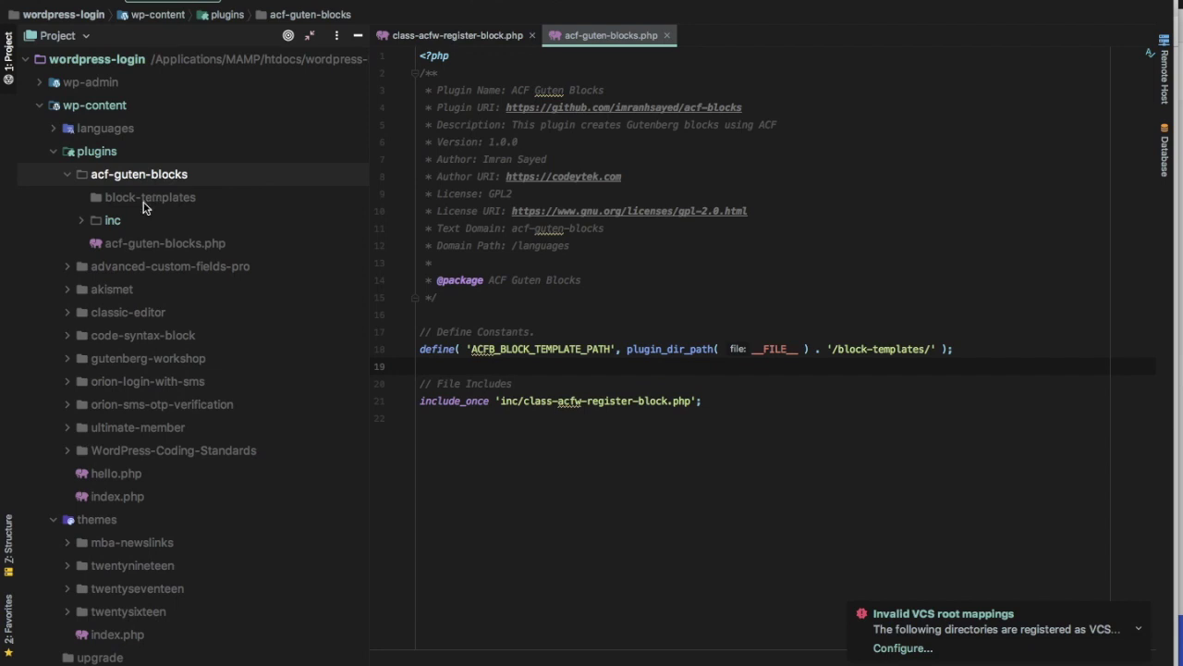
pyautogui.doubleClick(127, 226)
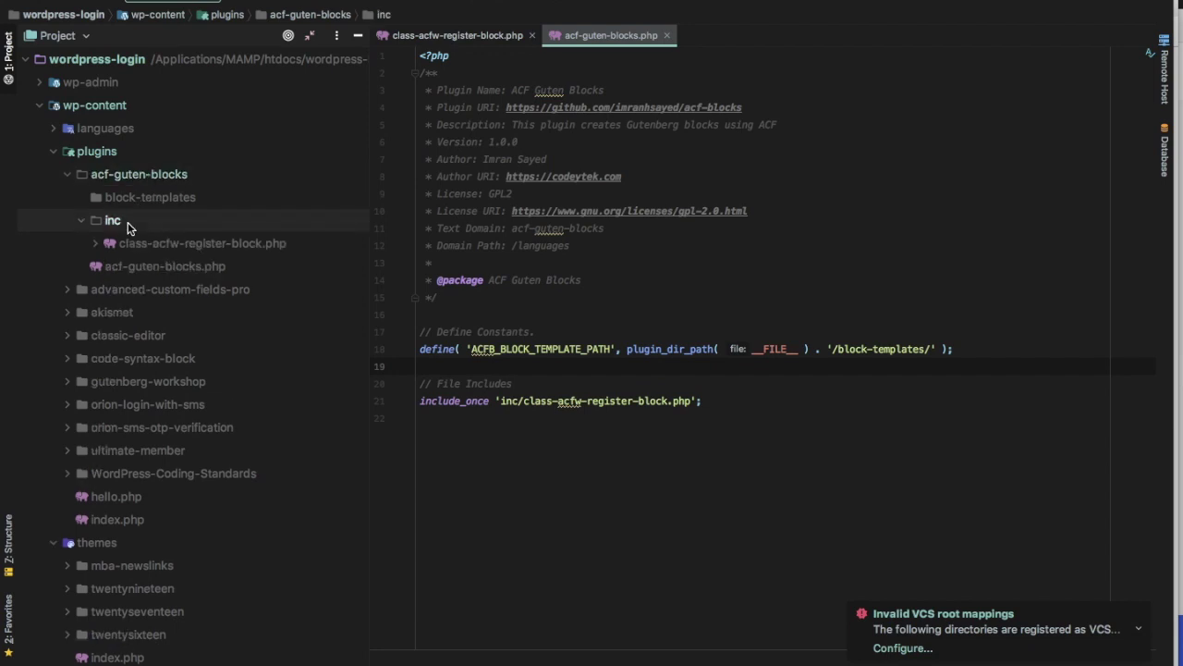
pyautogui.click(154, 269)
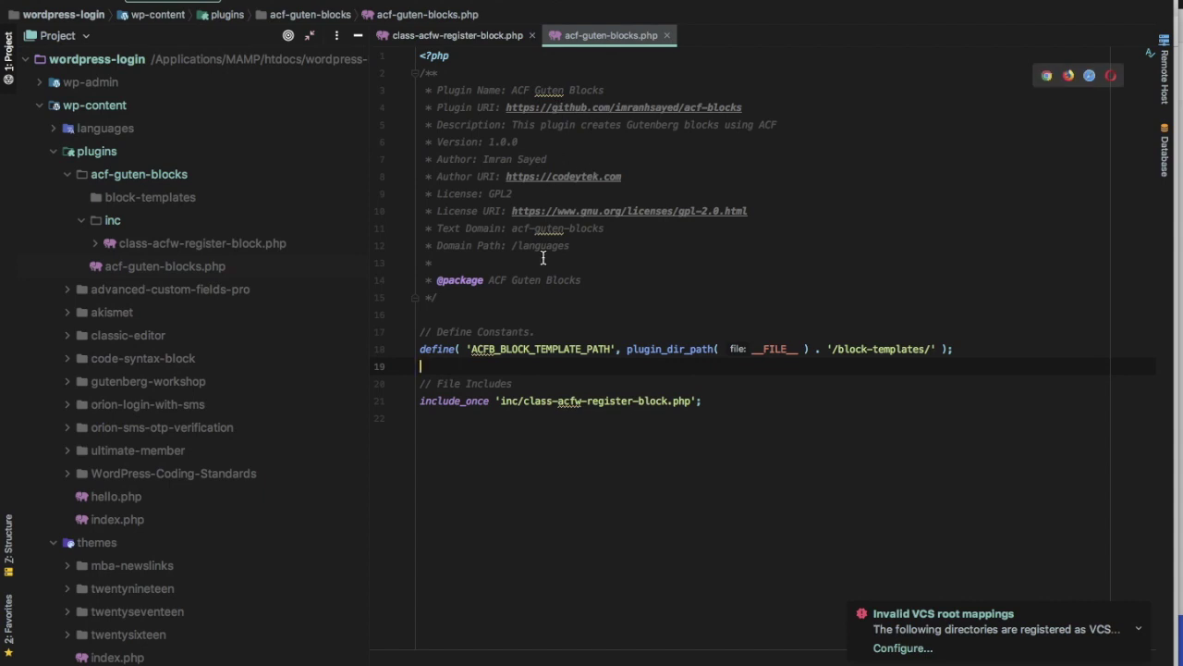
pyautogui.moveTo(487, 294); pyautogui.dragTo(374, 93)
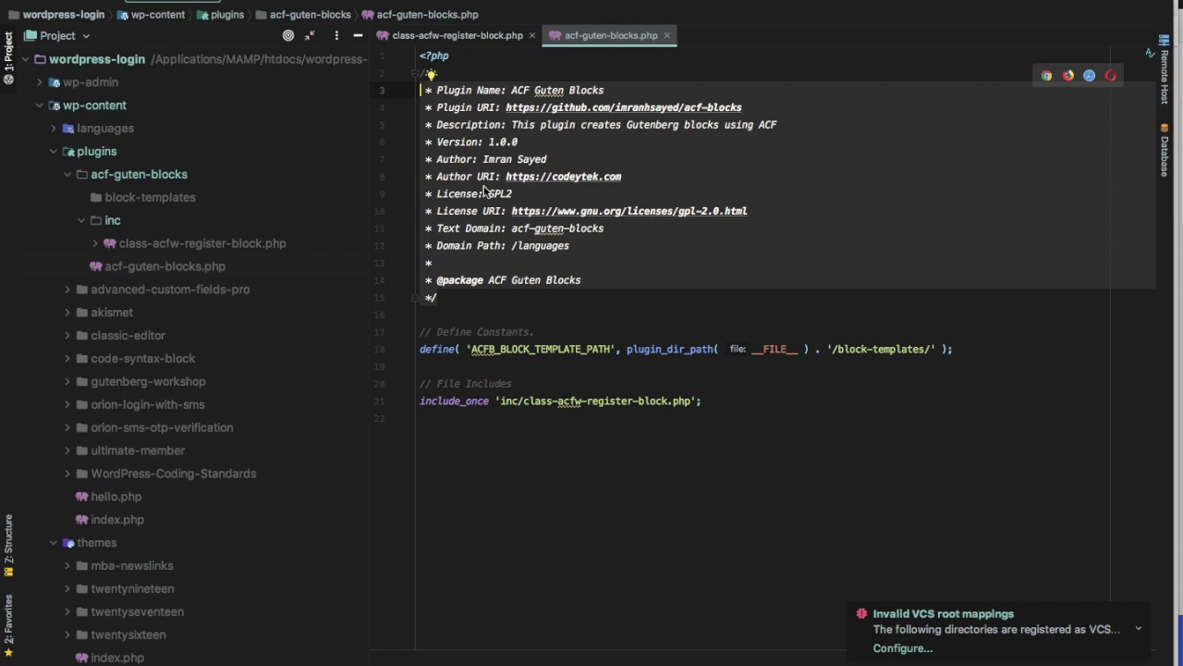
pyautogui.click(663, 228)
pyautogui.click(607, 350)
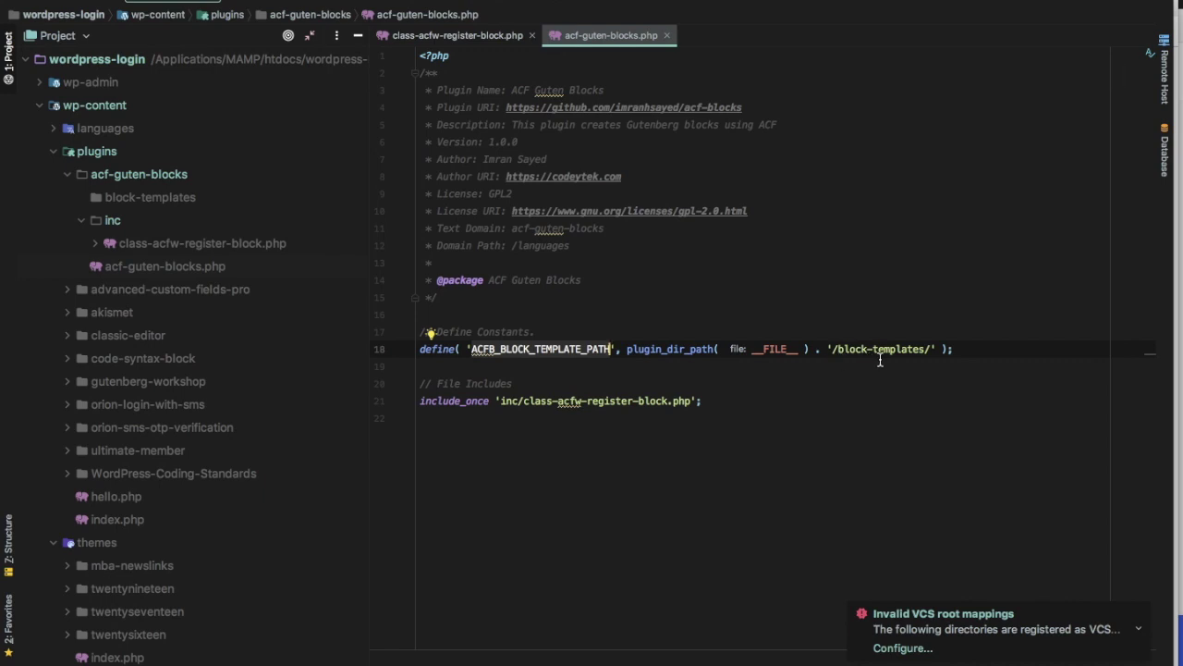
# Inspect class-acfw-register-block.php, then return to the main file's File Includes section
pyautogui.click(142, 201)
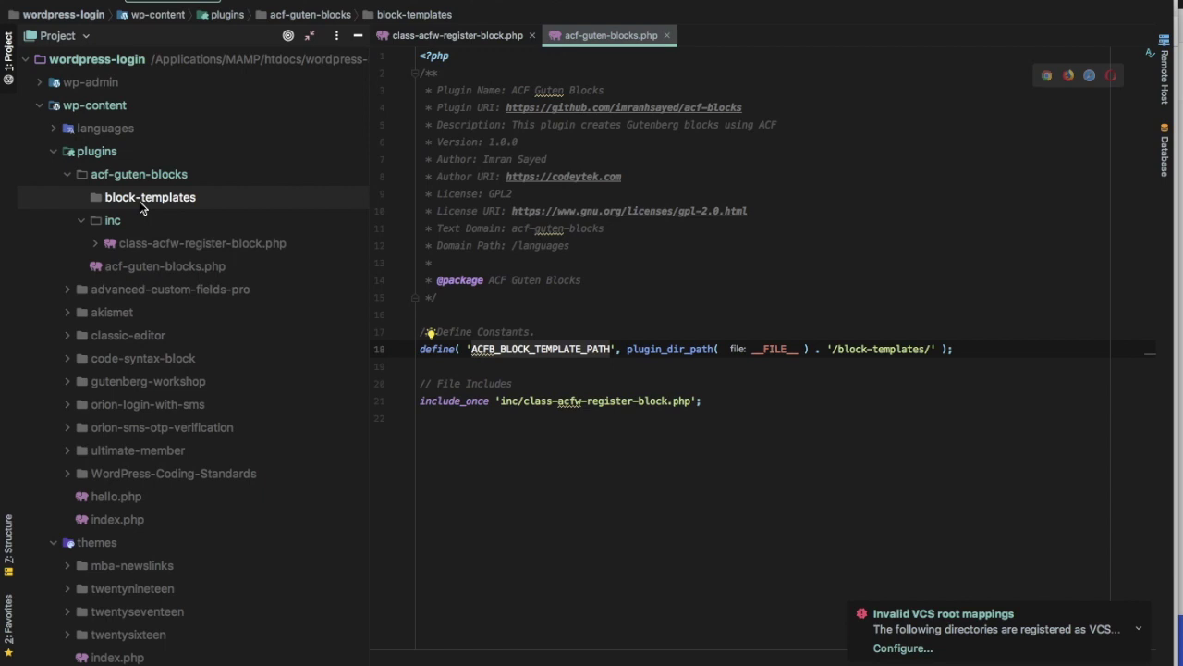
pyautogui.press('Escape')
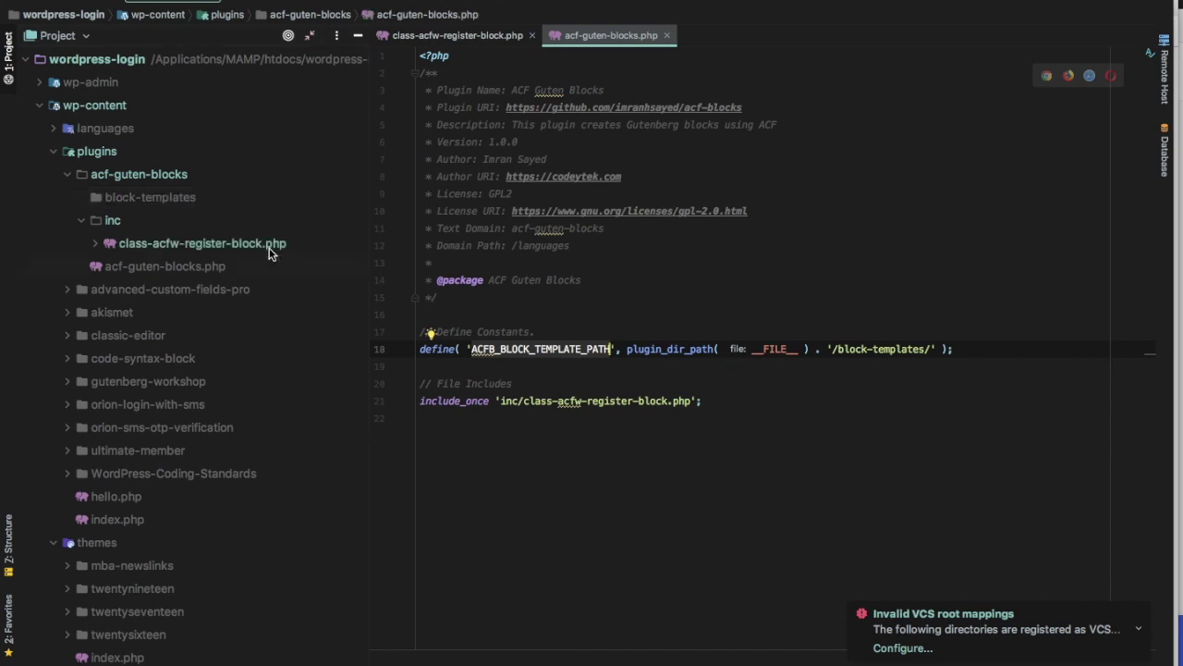
pyautogui.doubleClick(263, 247)
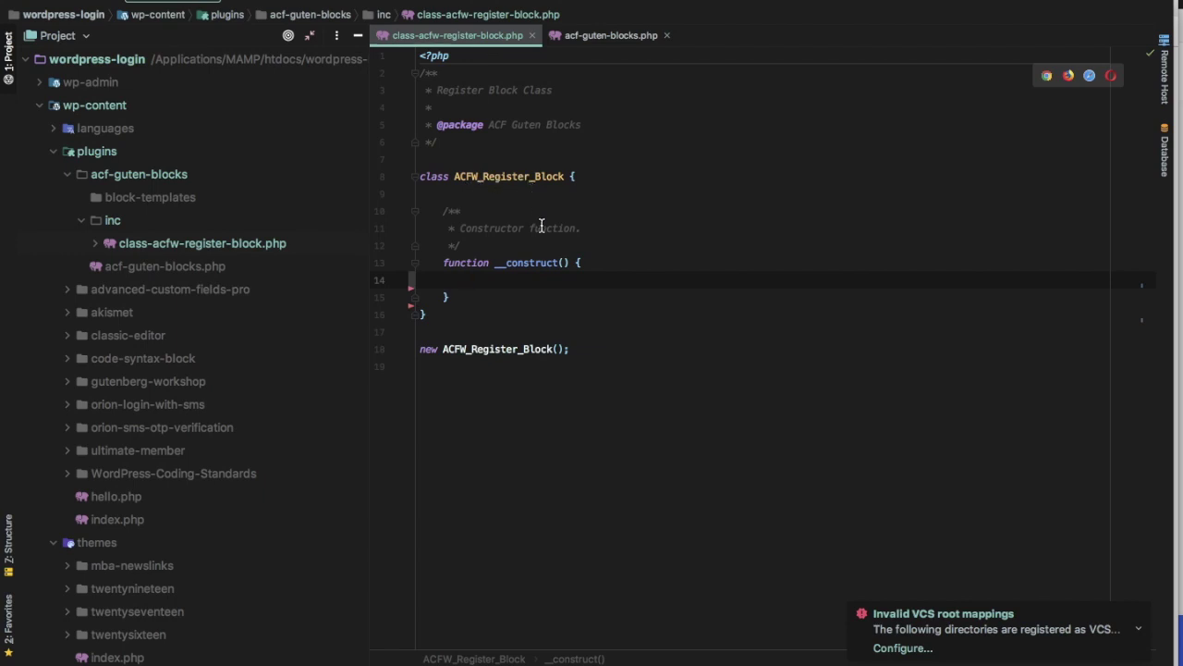
pyautogui.click(493, 349)
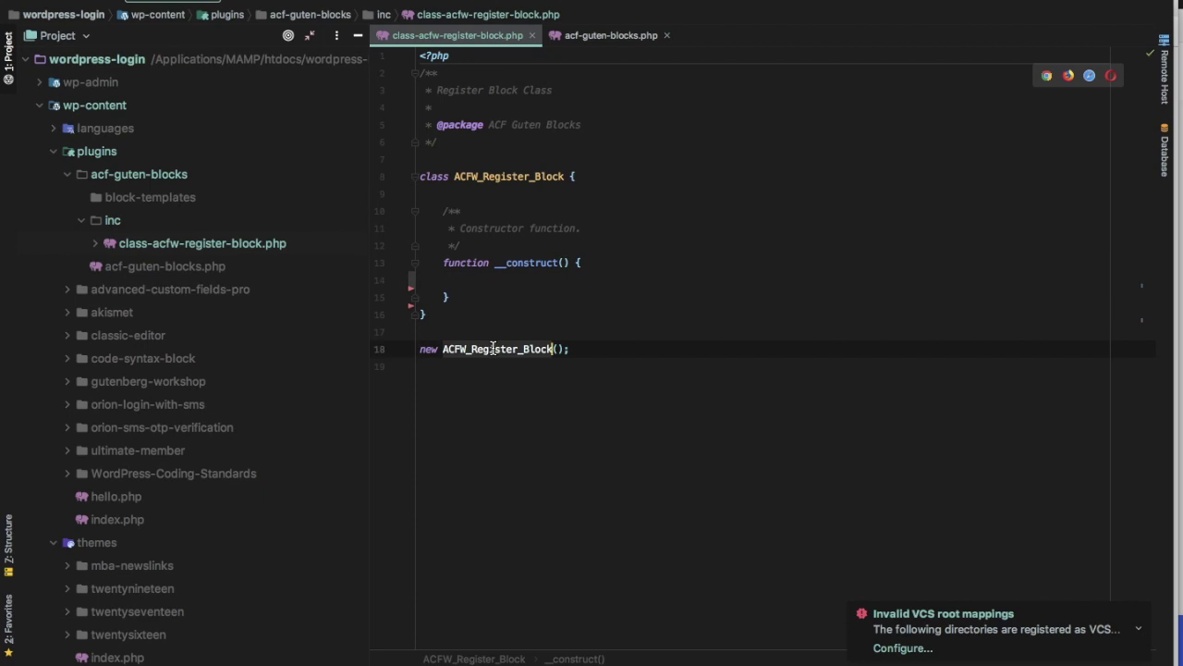
pyautogui.click(599, 283)
pyautogui.doubleClick(251, 266)
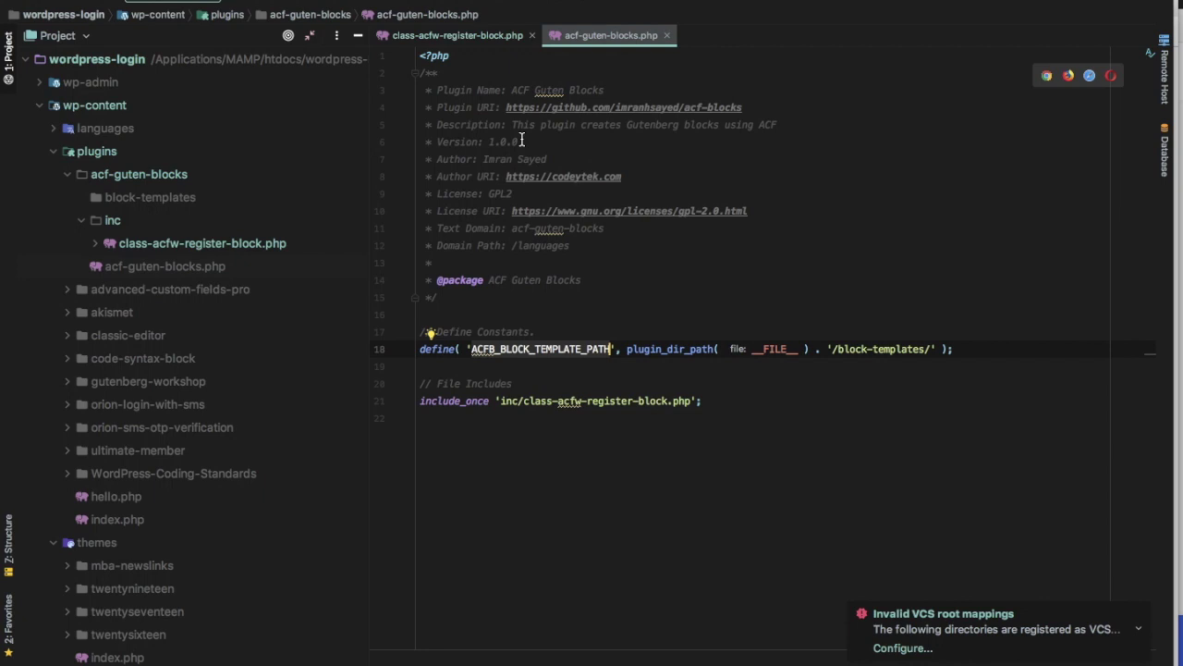
pyautogui.click(549, 383)
# Copy the my_register_blocks function name from the ACF documentation example
pyautogui.press('super+Tab')
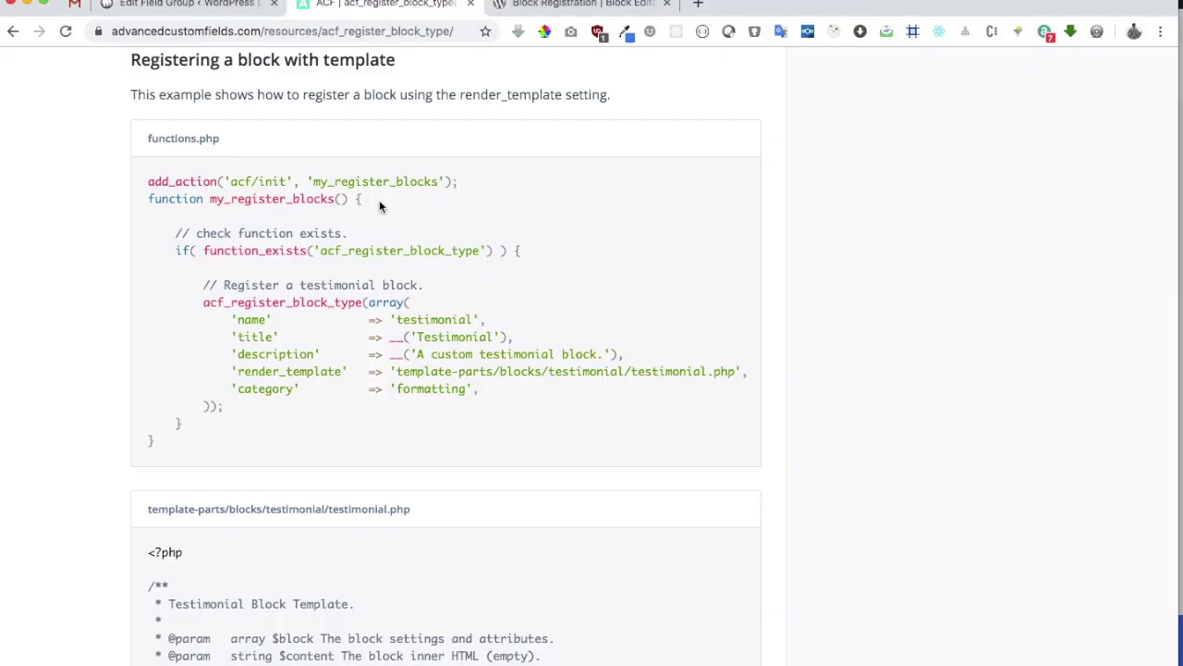
pyautogui.scroll(3, 264, 203)
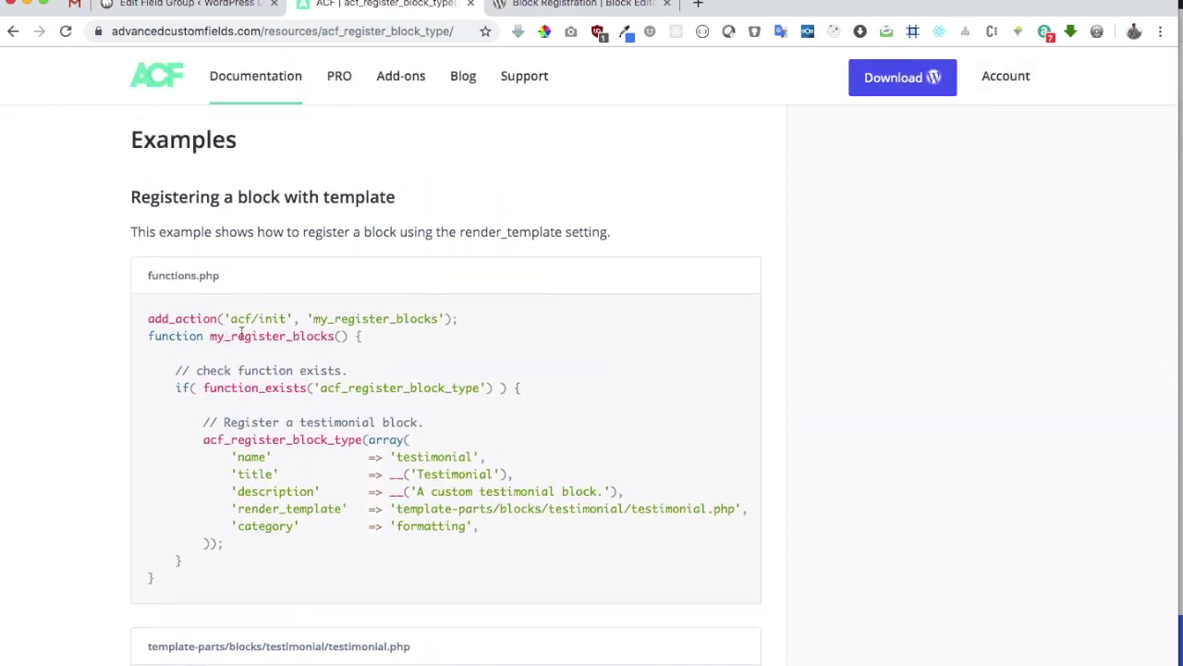
pyautogui.doubleClick(259, 335)
pyautogui.press('super+c')
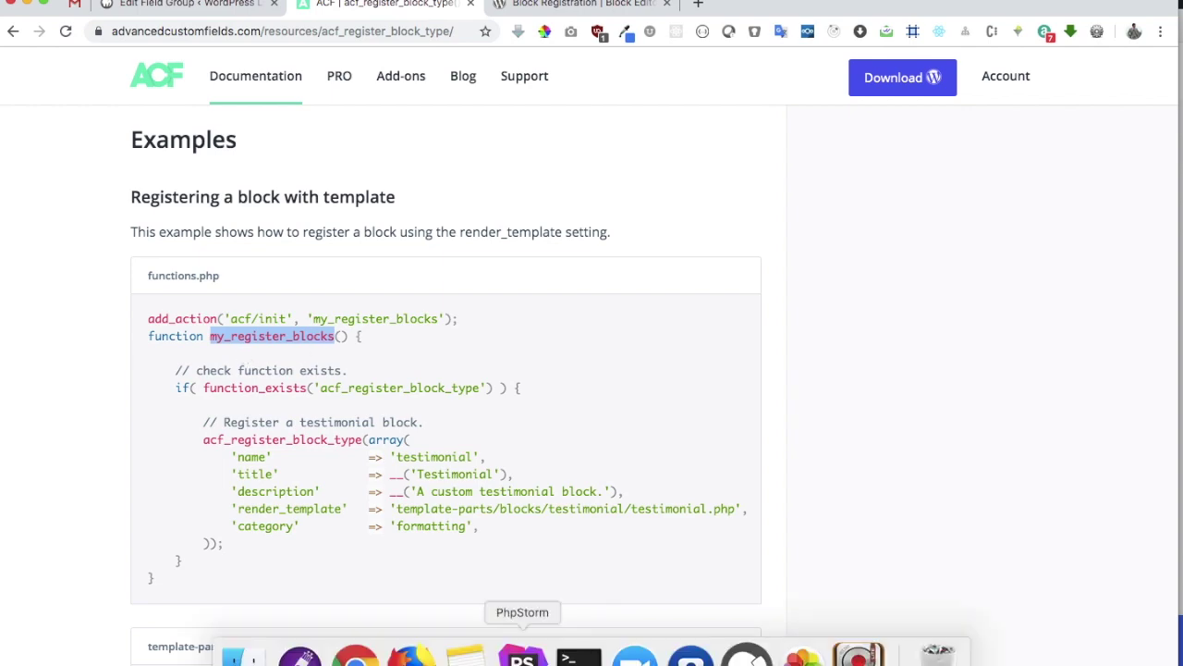
# Add an empty public register_blocks() method below the constructor in class-acfw-register-block.php
pyautogui.click(523, 658)
pyautogui.click(458, 35)
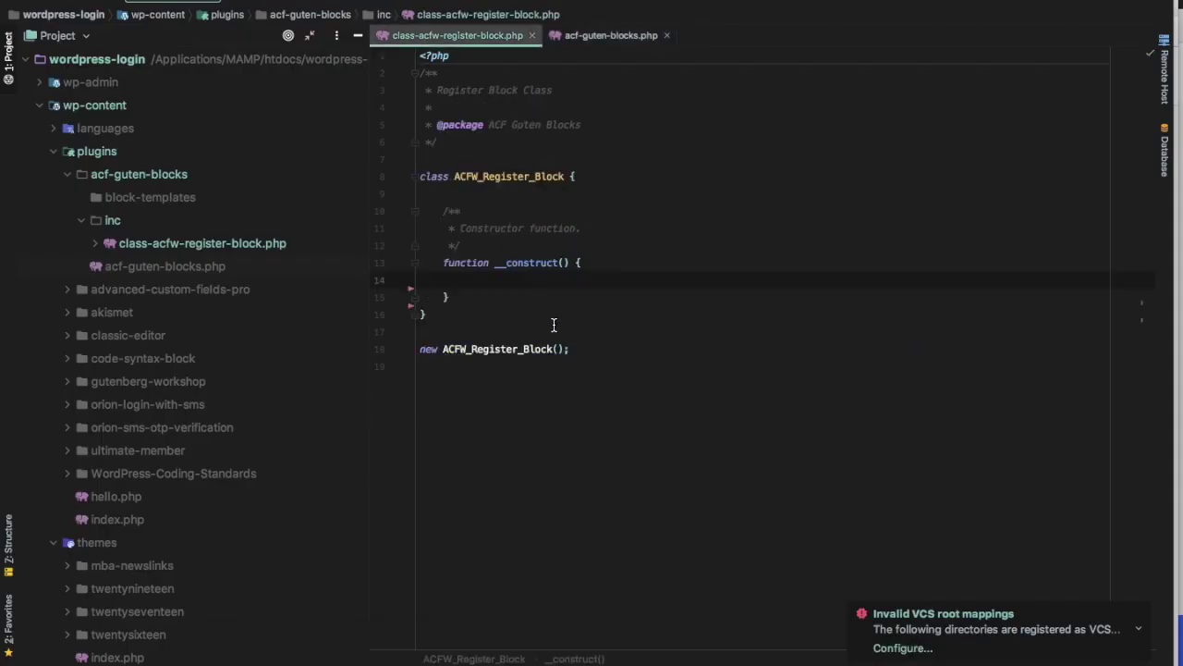
pyautogui.click(493, 296)
pyautogui.press('Return')
pyautogui.press('Return')
pyautogui.write('pu')
pyautogui.press('Return')
pyautogui.write('fun')
pyautogui.press('Return')
pyautogui.press('super+v')
pyautogui.hotkey('alt', 'Left')
pyautogui.press('Delete')
pyautogui.press('Delete')
pyautogui.press('Delete')
pyautogui.hotkey('alt', 'Right')
pyautogui.write('() ')
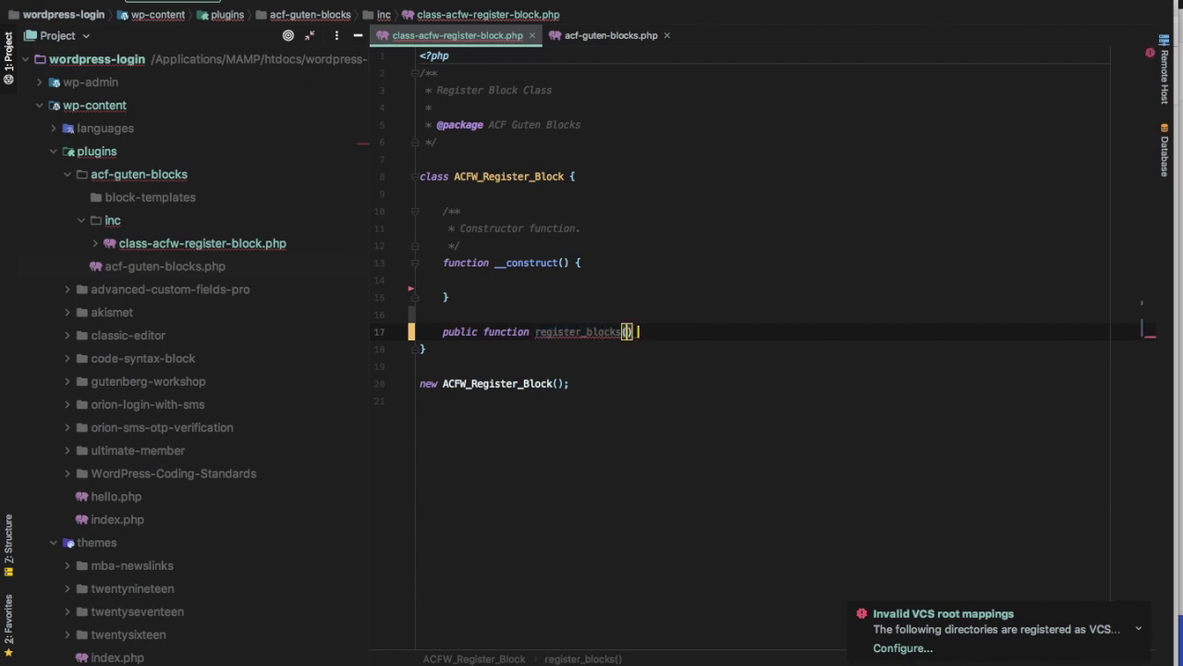
pyautogui.write('{')
pyautogui.press('Return')
pyautogui.click(357, 35)
# Read the acf_register_block_type Parameters and $settings sections, including the name setting
pyautogui.press('super+Tab')
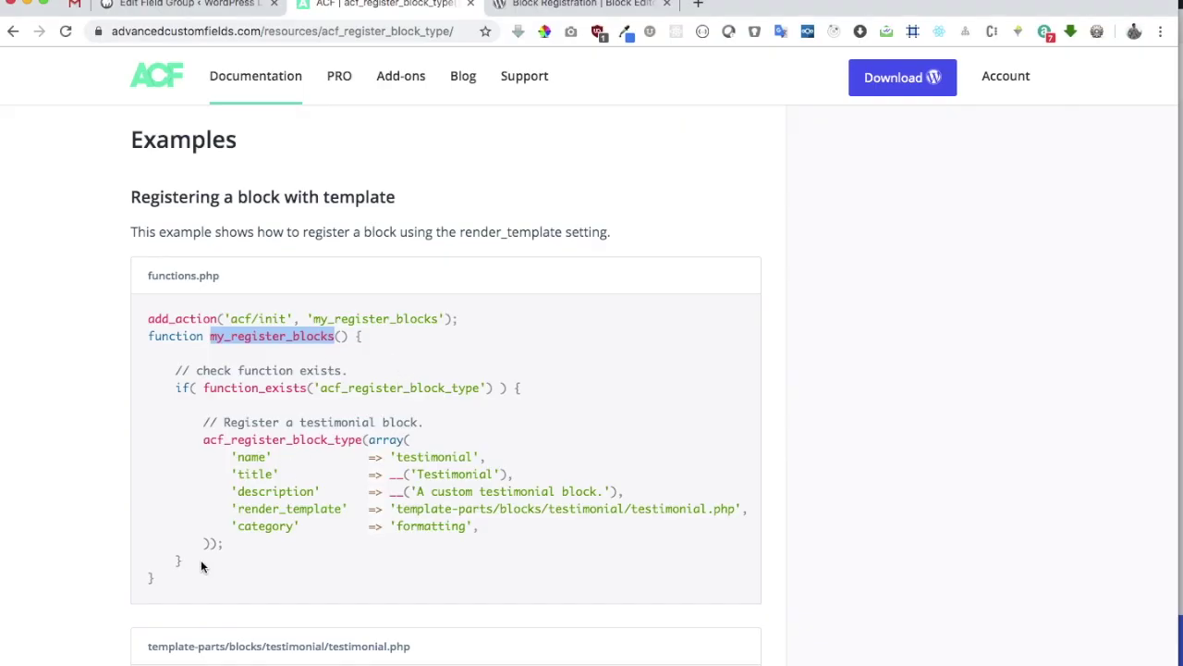
pyautogui.doubleClick(433, 388)
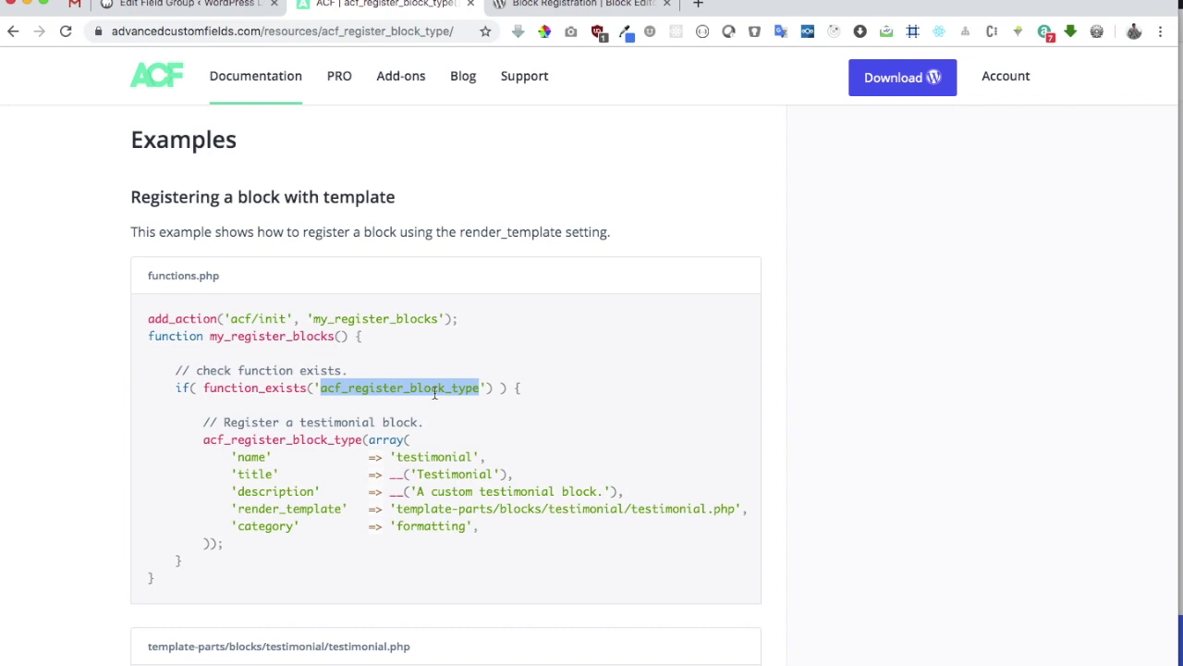
pyautogui.scroll(20, 433, 391)
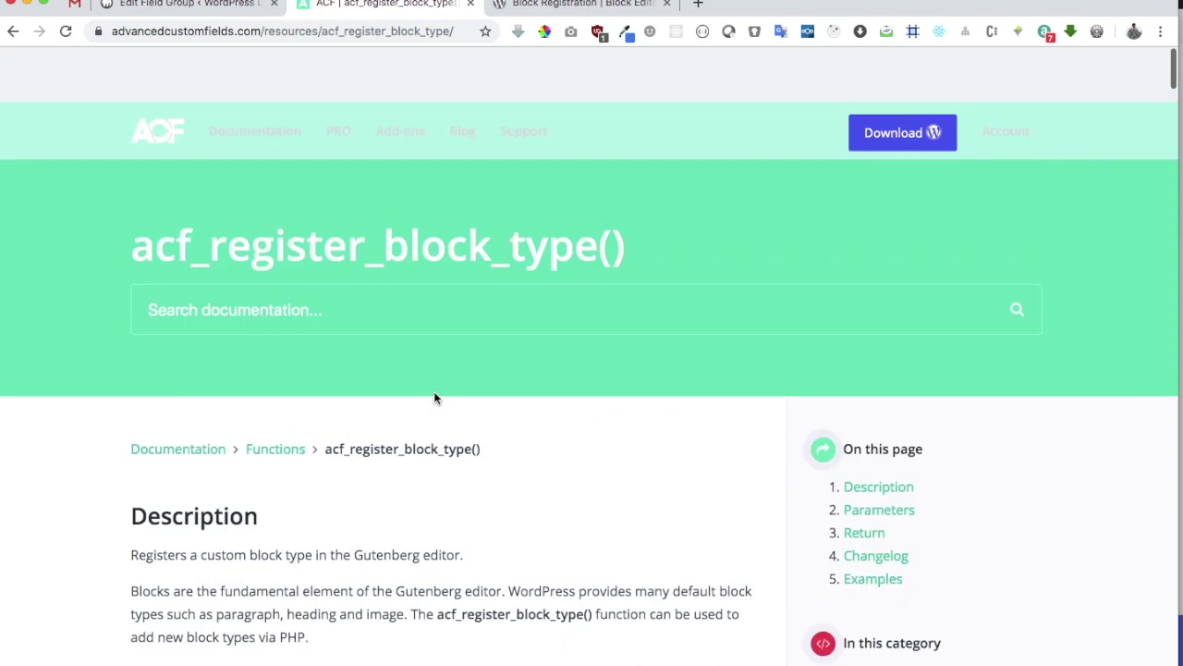
pyautogui.scroll(-10, 433, 391)
pyautogui.scroll(5, 434, 391)
pyautogui.scroll(5, 289, 443)
pyautogui.doubleClick(199, 419)
pyautogui.hscroll(-3, 199, 419)
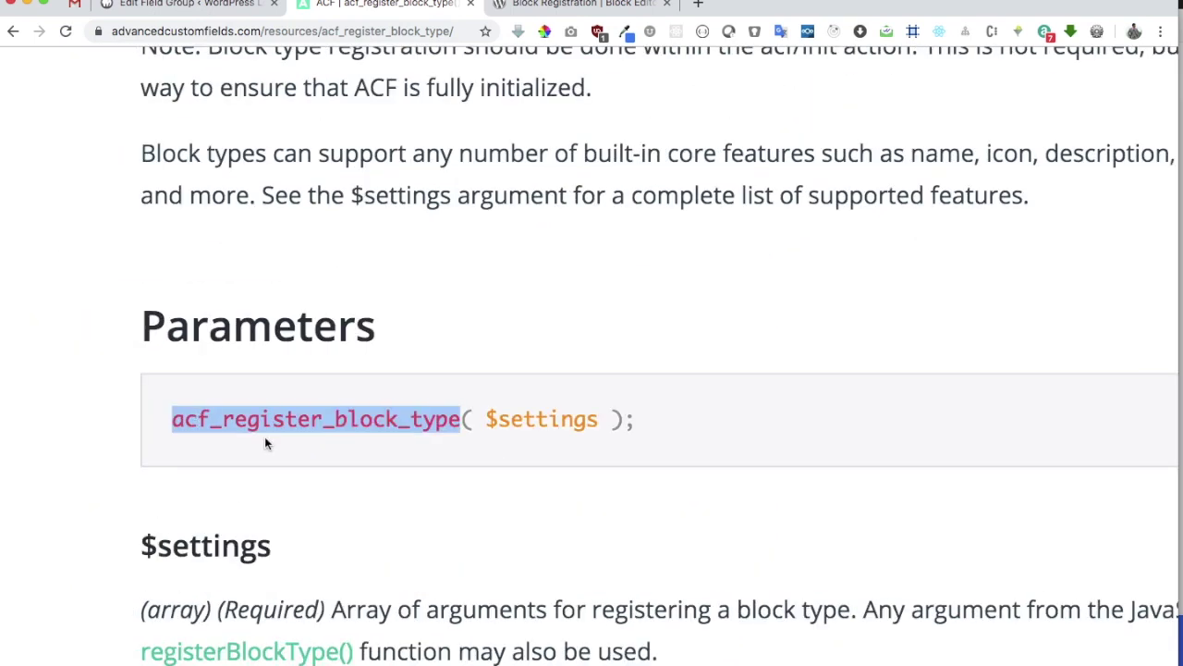
pyautogui.scroll(3, 265, 444)
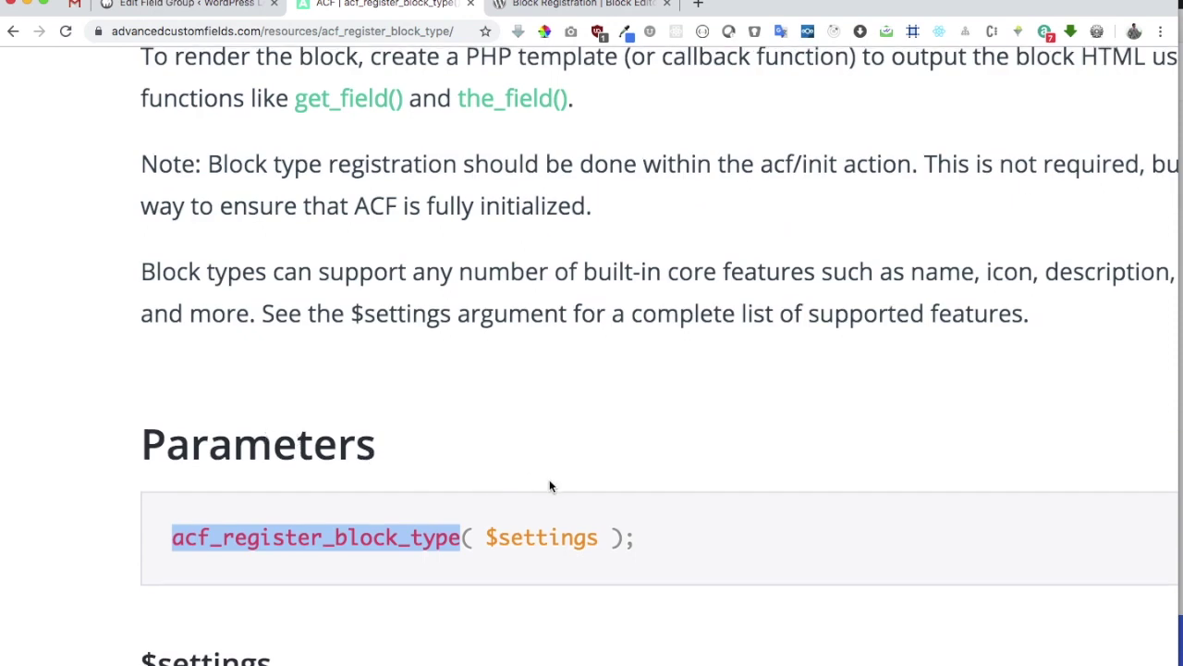
pyautogui.doubleClick(555, 537)
pyautogui.scroll(-5, 555, 537)
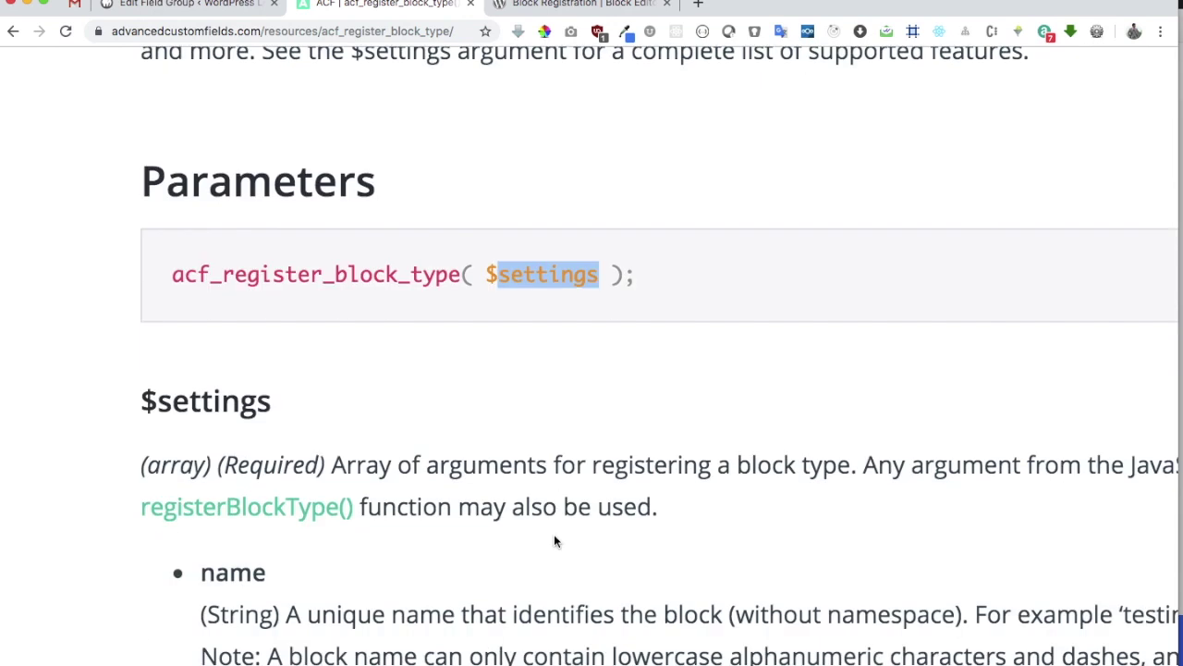
pyautogui.hotkey('ctrl', '-')
pyautogui.hotkey('ctrl', '-')
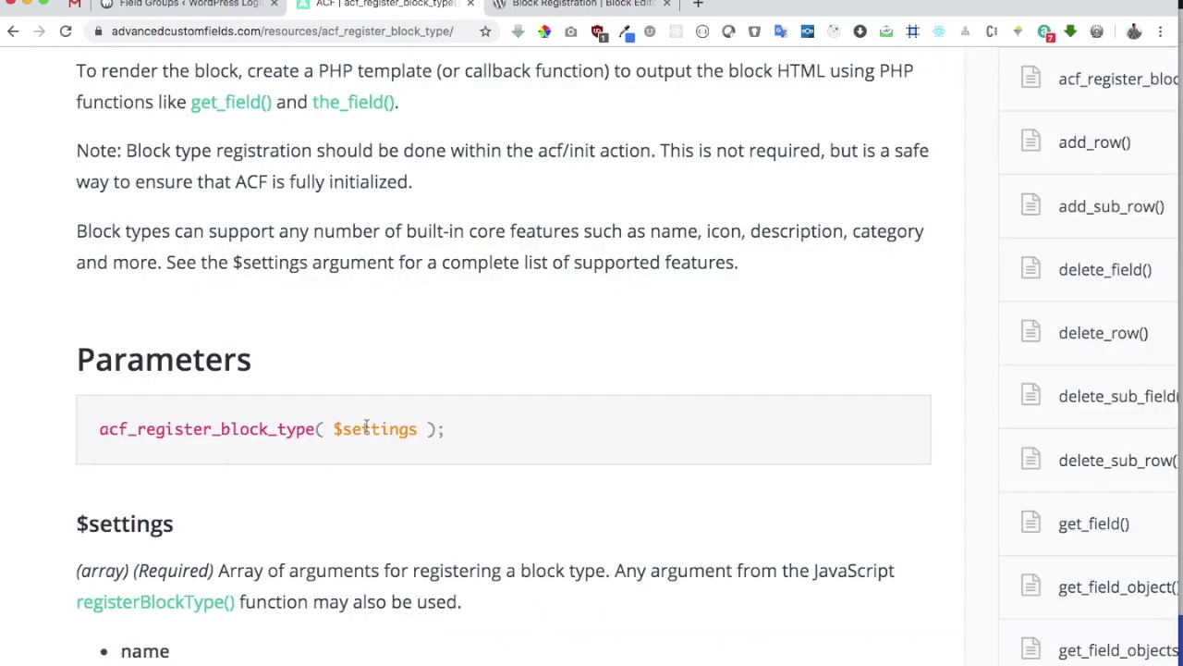
pyautogui.scroll(-4, 138, 370)
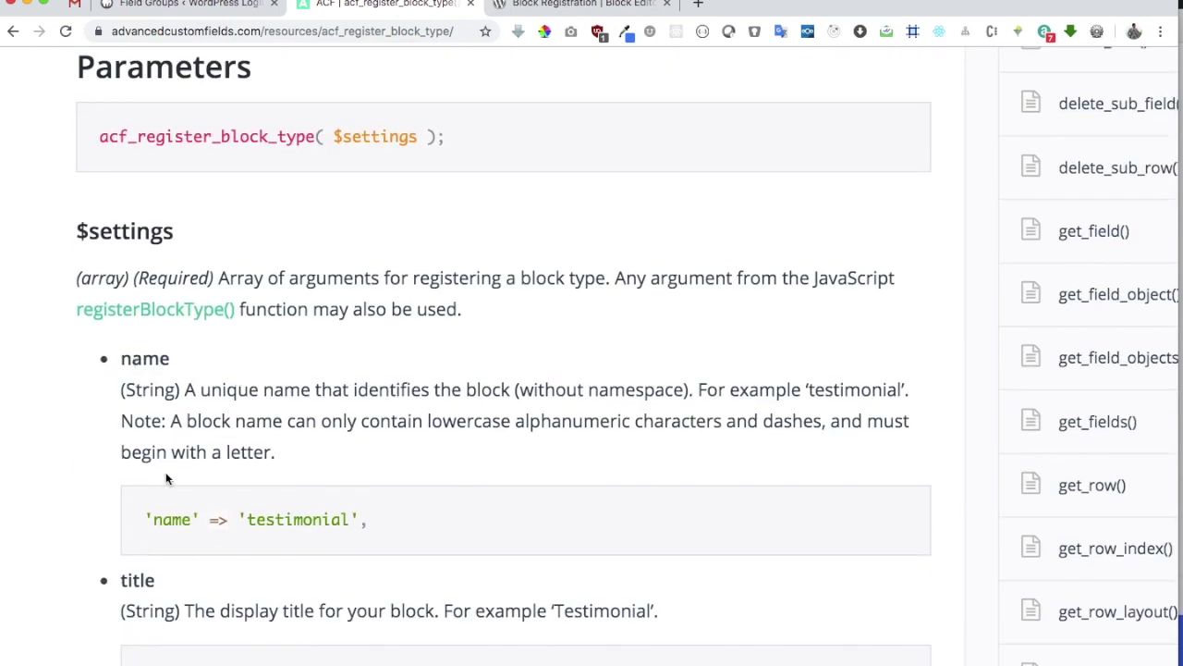
pyautogui.scroll(-3, 167, 478)
pyautogui.scroll(2, 408, 301)
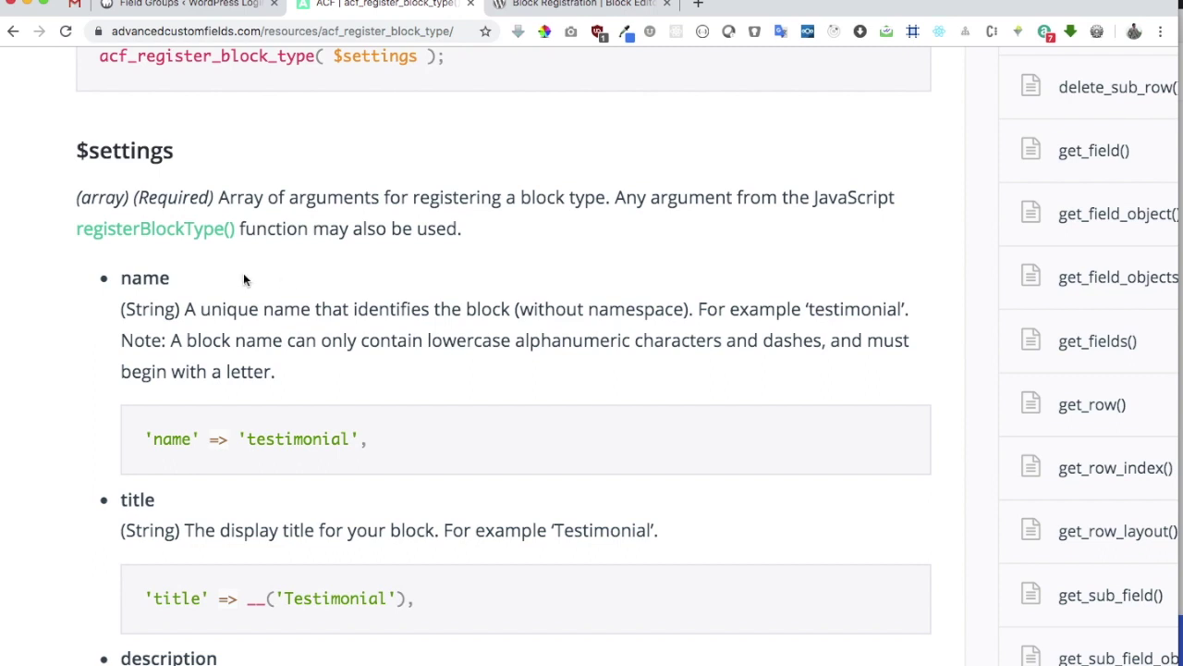
pyautogui.doubleClick(148, 277)
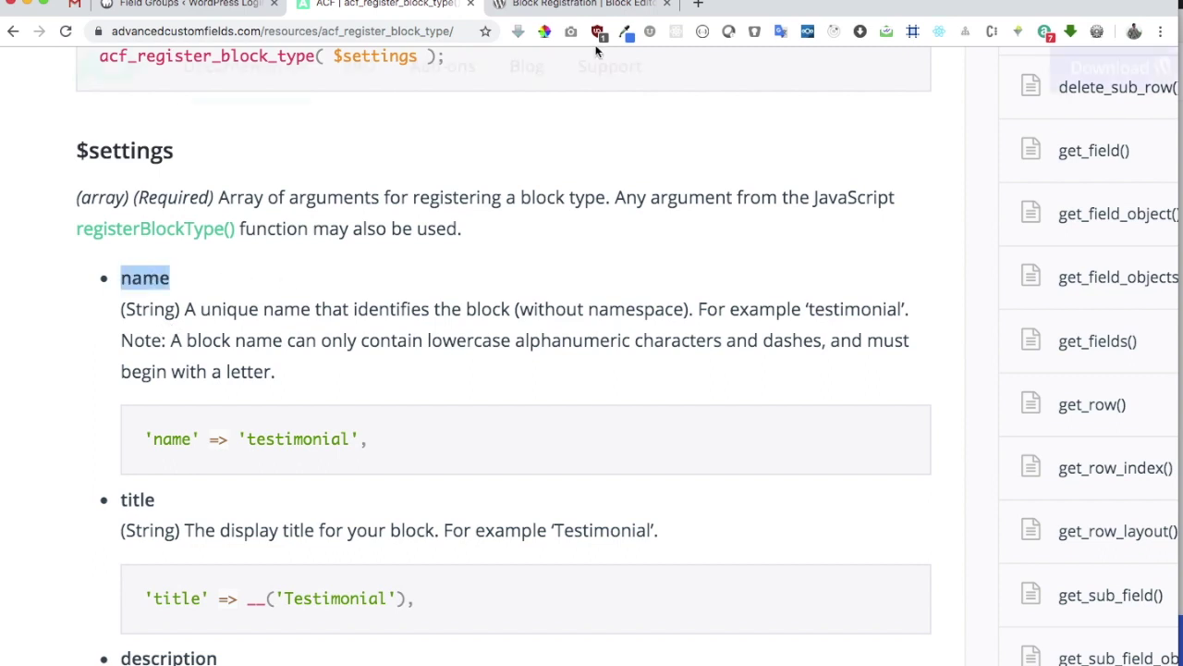
# Check the WordPress Block Registration docs, then return to the ACF functions.php example
pyautogui.click(556, 5)
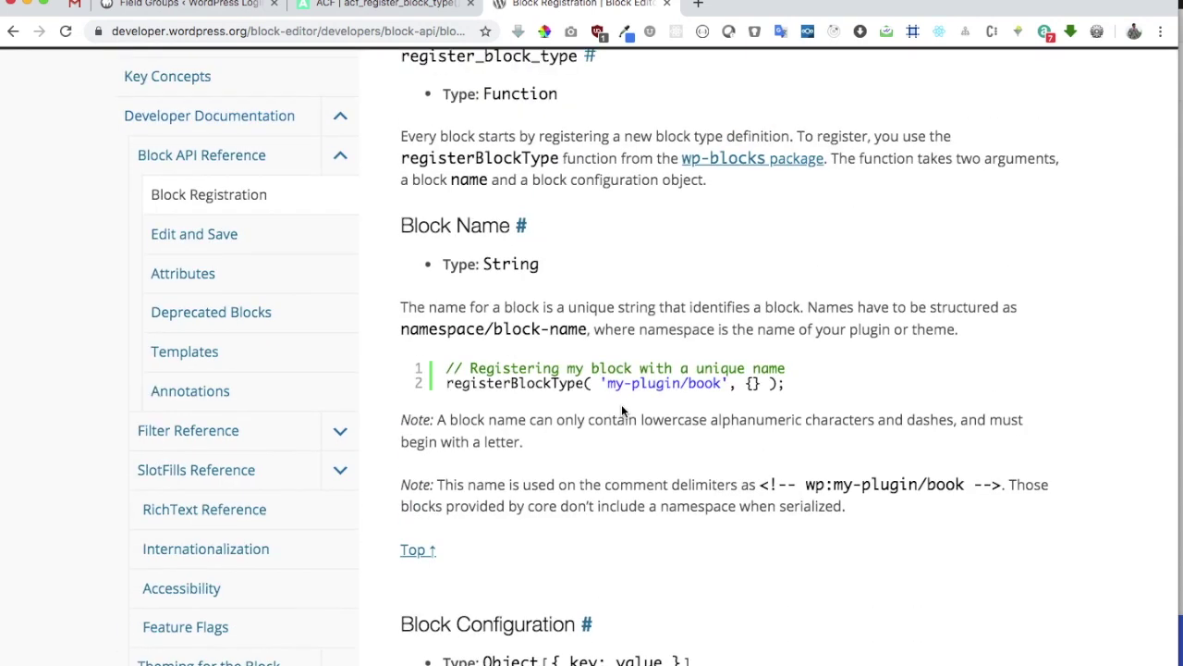
pyautogui.scroll(1, 622, 404)
pyautogui.moveTo(723, 389); pyautogui.dragTo(607, 389)
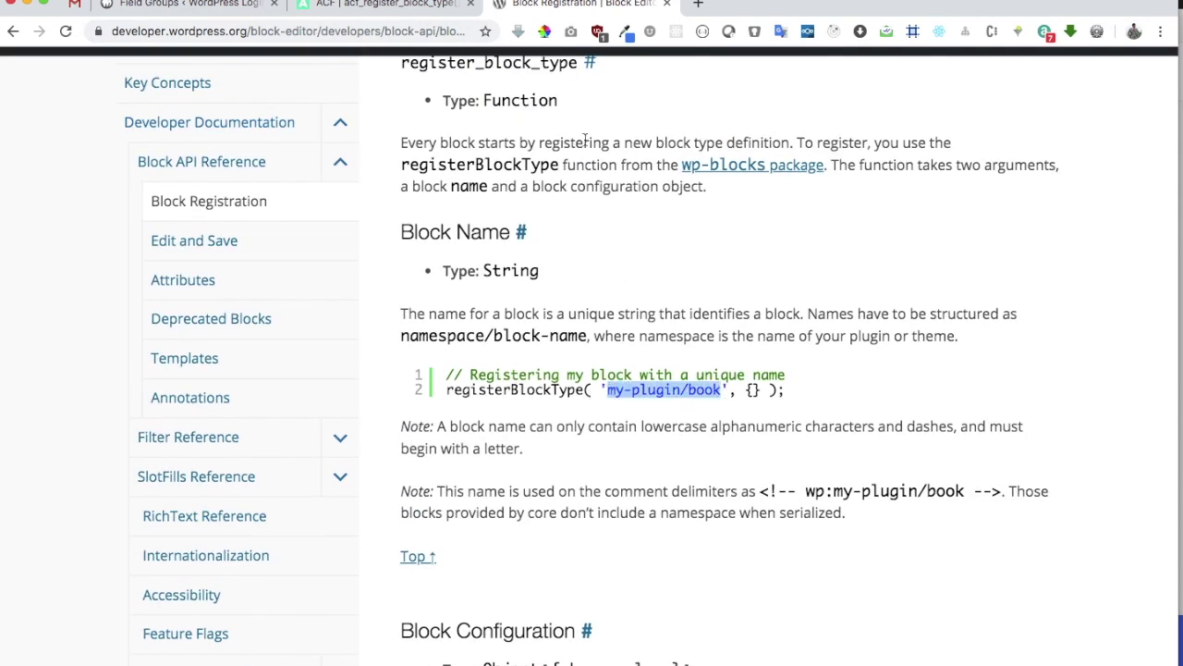
pyautogui.click(407, 9)
pyautogui.scroll(3, 351, 224)
pyautogui.scroll(-15, 363, 321)
pyautogui.scroll(-10, 495, 347)
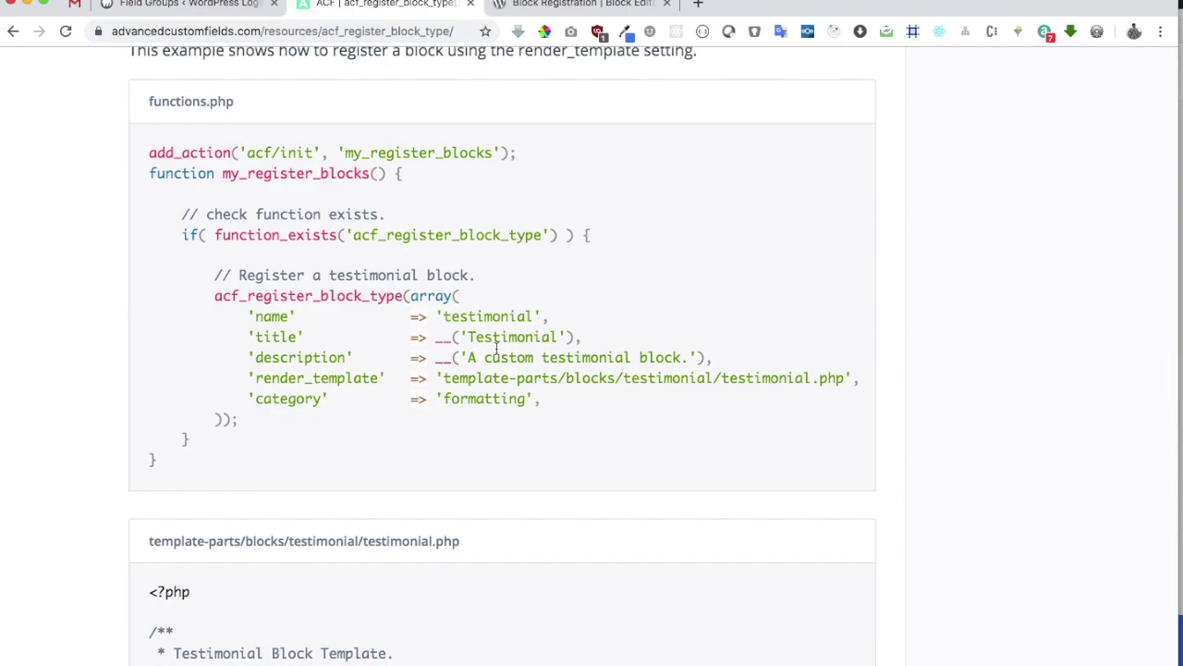
# Open a new line inside register_blocks() and copy acf_register_block_type from the ACF example
pyautogui.press('super+Tab')
pyautogui.click(358, 36)
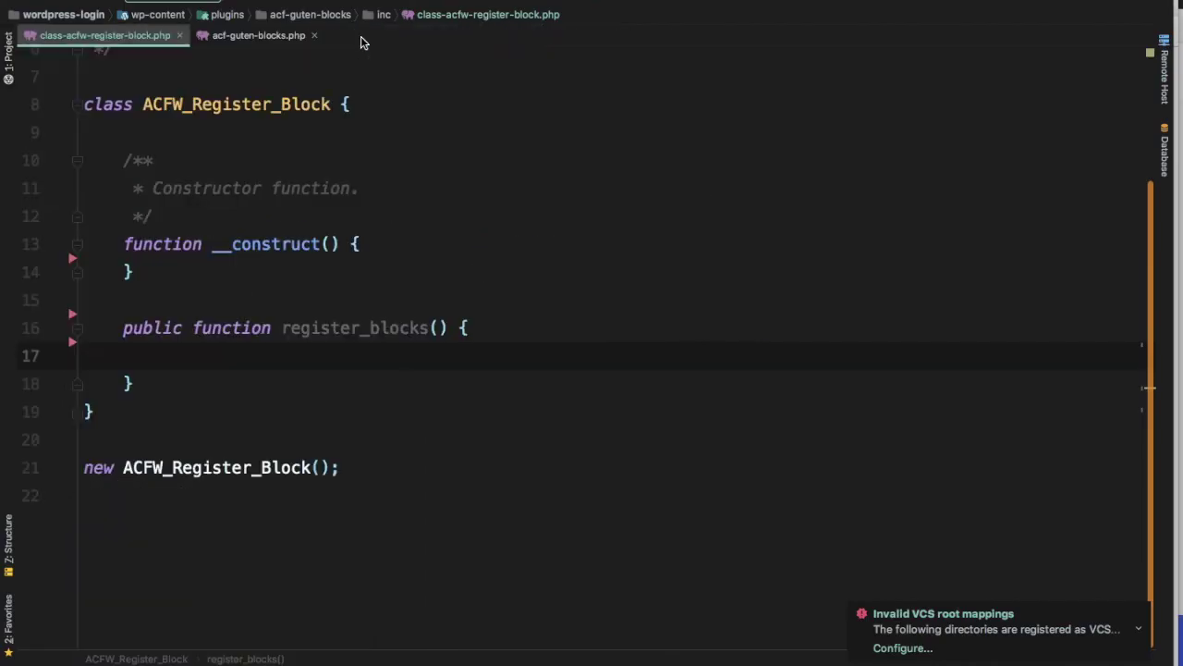
pyautogui.click(400, 246)
pyautogui.press('Return')
pyautogui.press('super+Tab')
pyautogui.press('super+Tab')
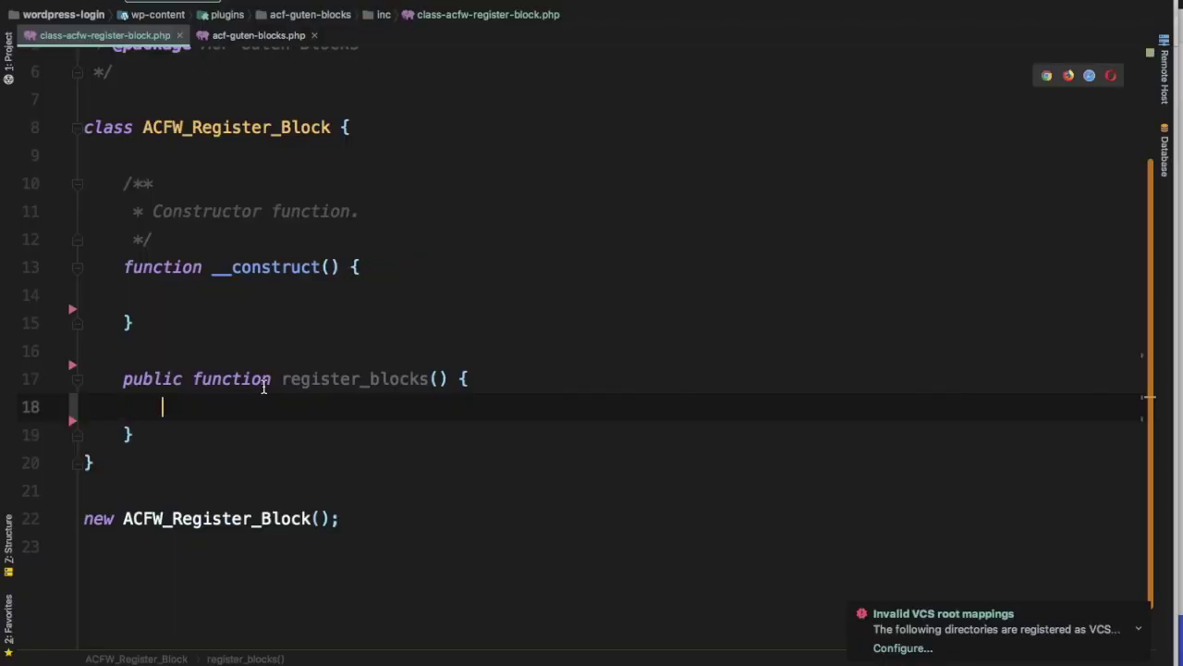
pyautogui.press('super+Tab')
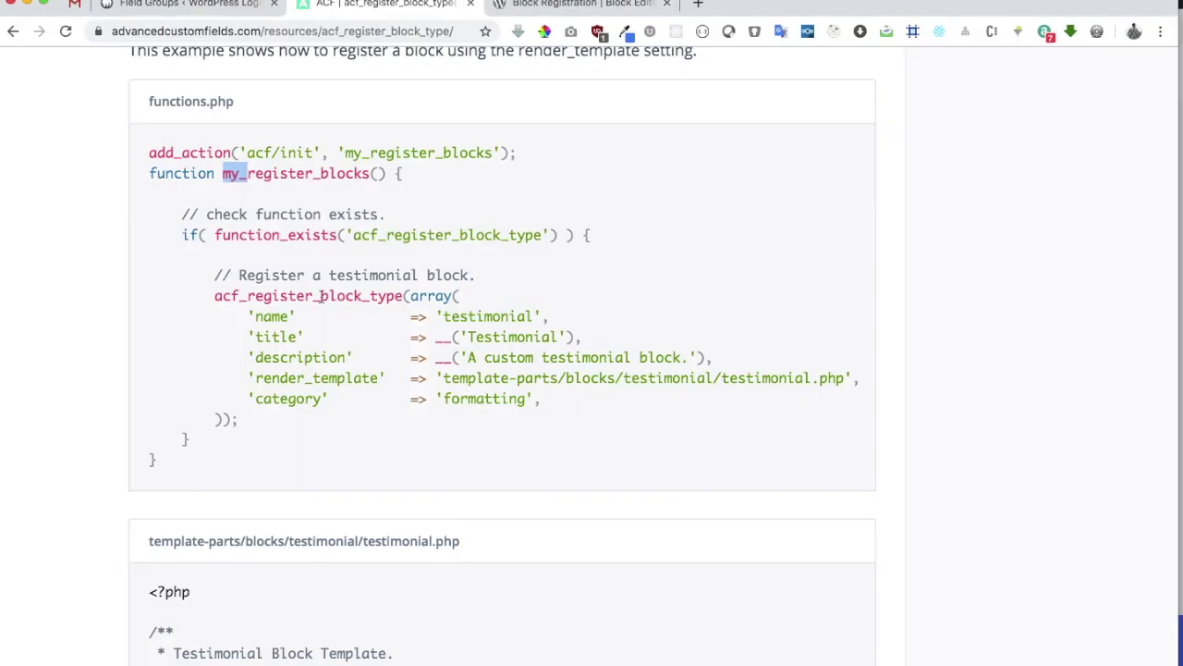
pyautogui.doubleClick(321, 296)
pyautogui.press('super+c')
pyautogui.press('super+Tab')
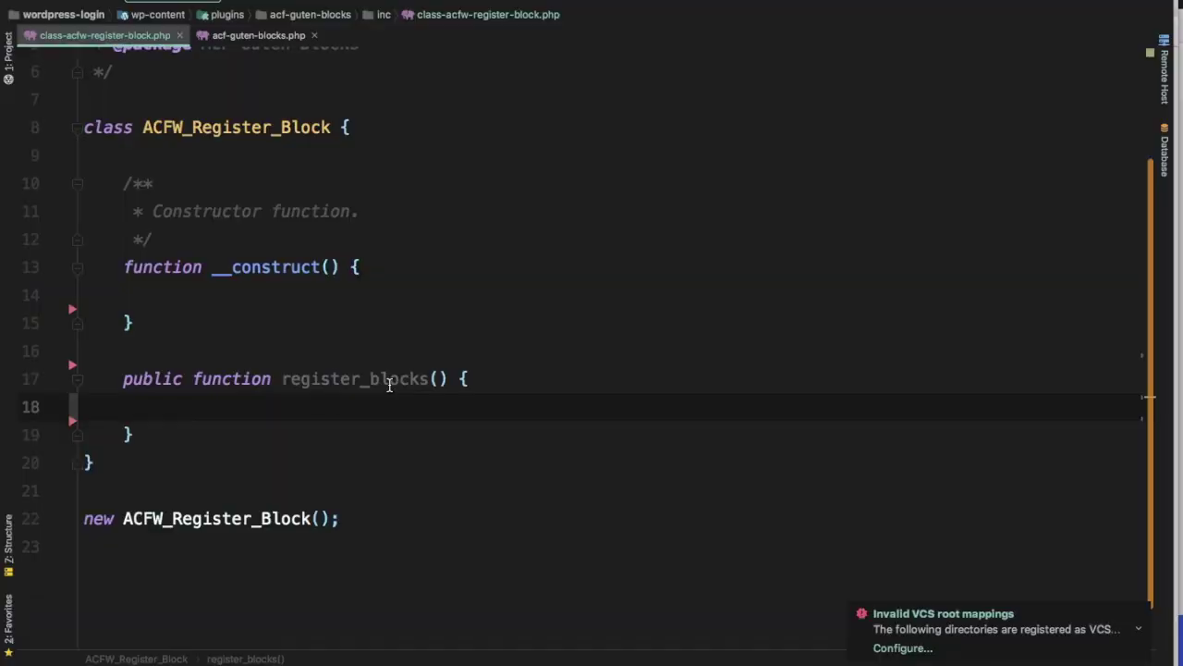
# Call acf_register_block_type([ ]) inside an if ( function_exists( 'acf_register_block_type' ) ) check
pyautogui.write('if')
pyautogui.press('Tab')
pyautogui.write('fun')
pyautogui.press('Return')
pyautogui.write("'acf_register_block_type")
pyautogui.press('Down')
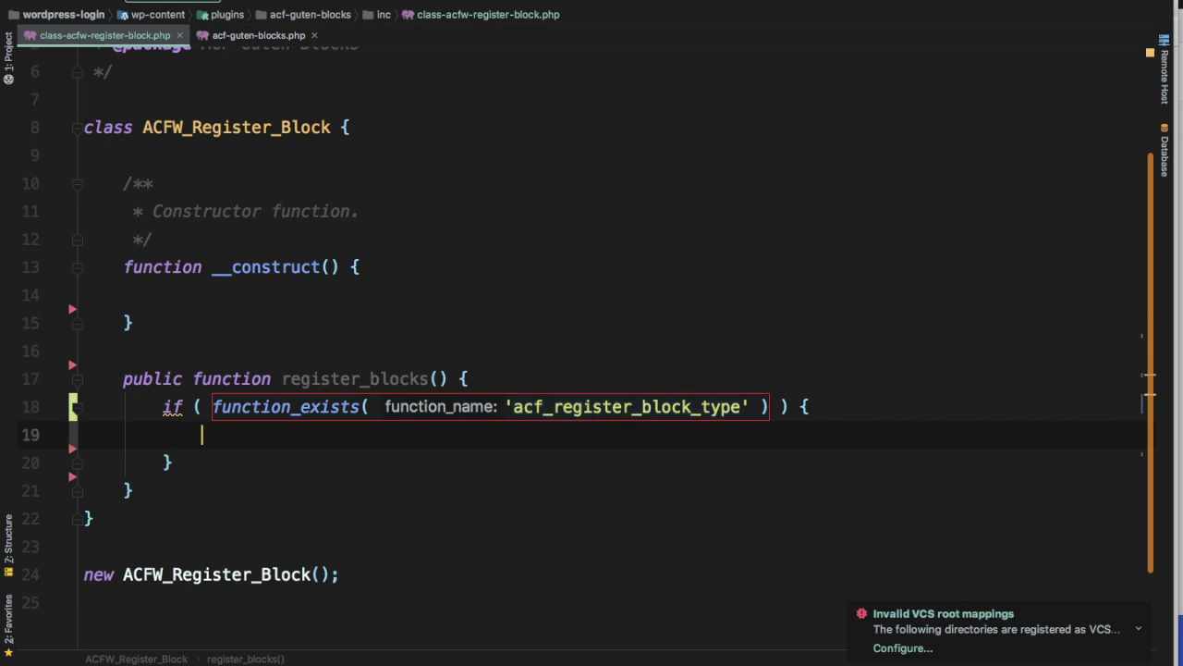
pyautogui.press('super+v')
pyautogui.write('(')
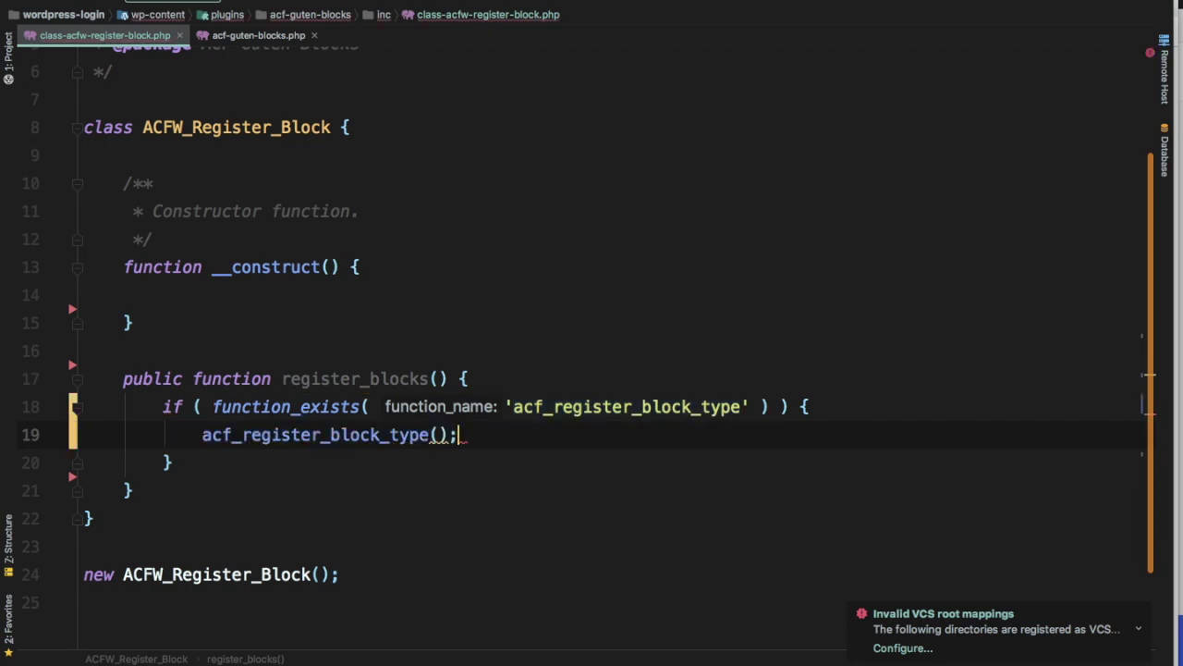
pyautogui.write(';[')
pyautogui.press('Return')
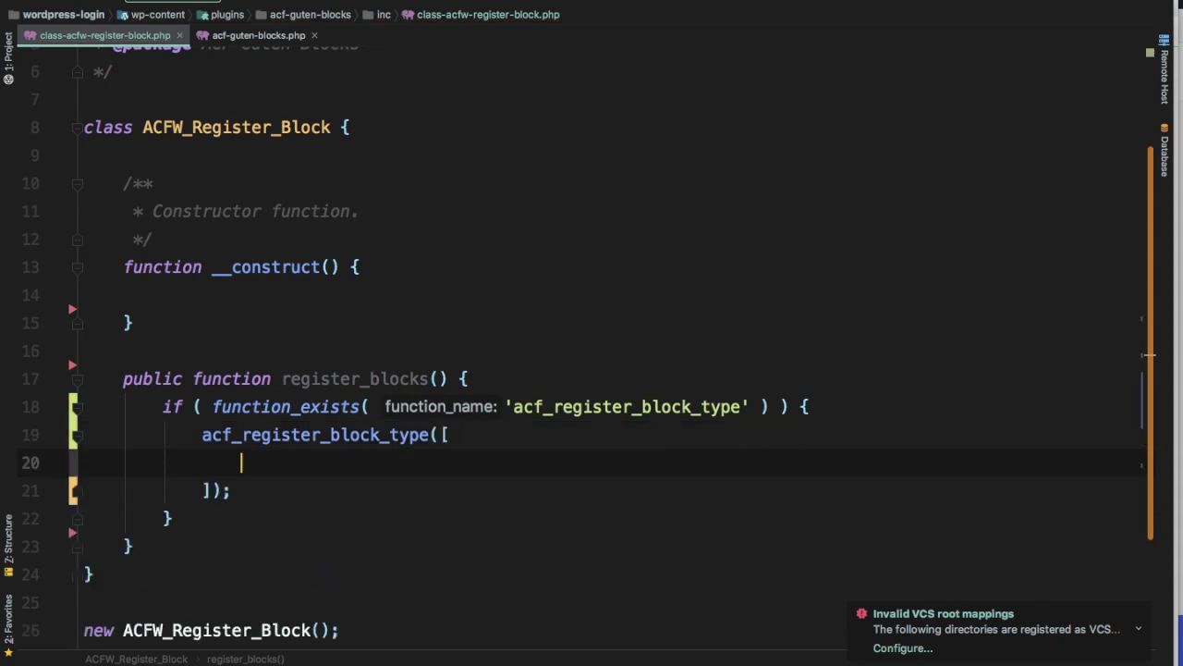
pyautogui.press('super+Tab')
pyautogui.moveTo(551, 316); pyautogui.dragTo(249, 315)
pyautogui.press('super+c')
pyautogui.press('super+Tab')
pyautogui.press('super+v')
pyautogui.press('super+Tab')
pyautogui.click(573, 5)
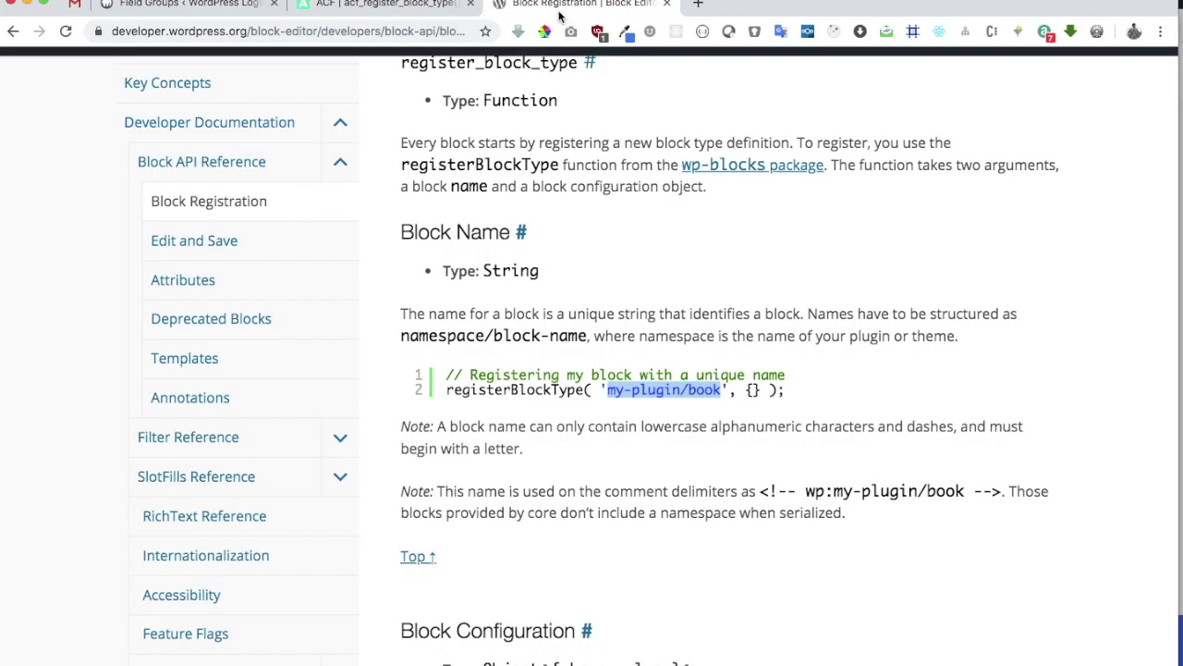
pyautogui.scroll(1, 633, 282)
pyautogui.scroll(1, 633, 282)
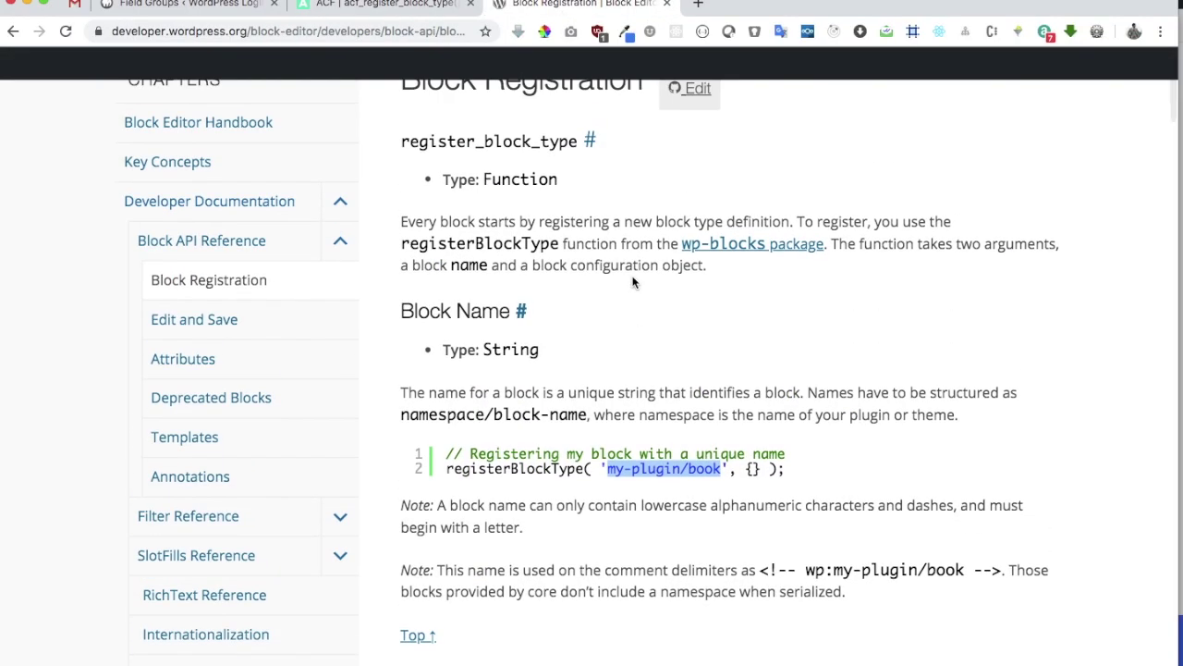
pyautogui.click(634, 283)
pyautogui.doubleClick(524, 242)
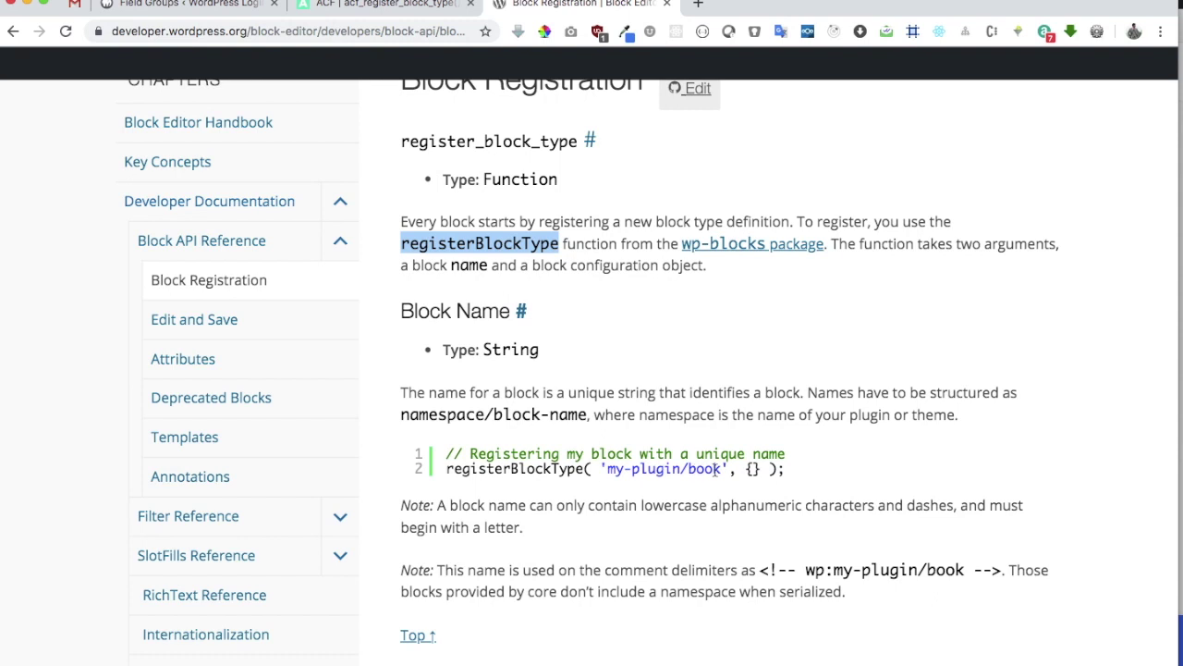
pyautogui.moveTo(719, 470); pyautogui.dragTo(607, 469)
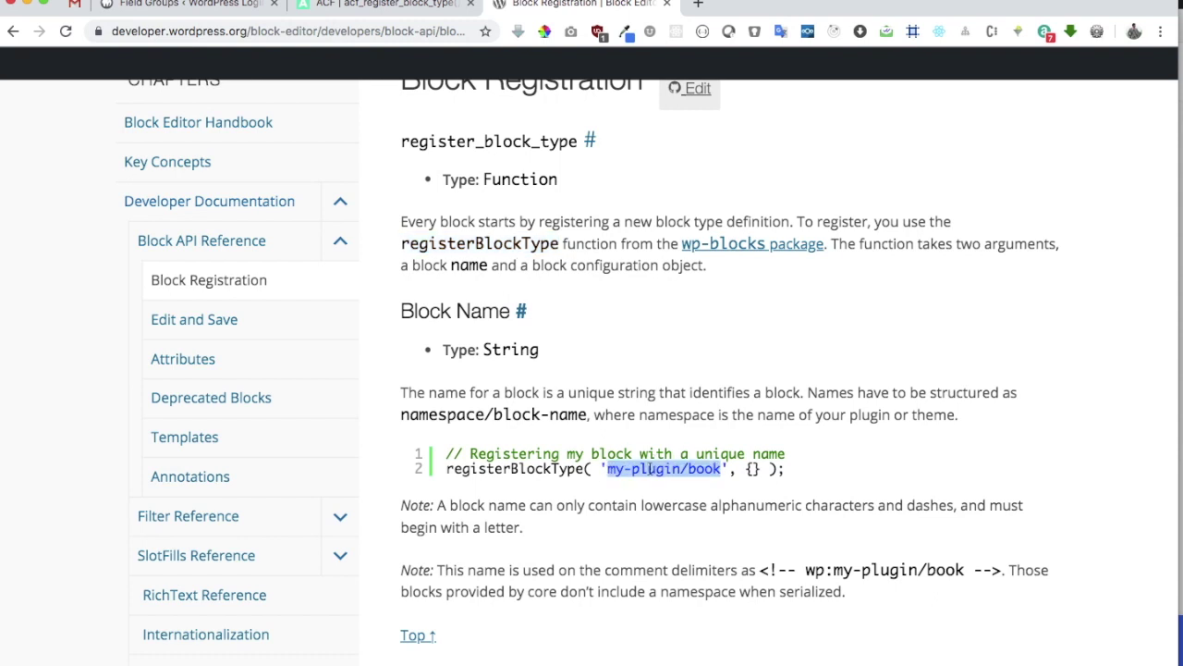
pyautogui.click(685, 472)
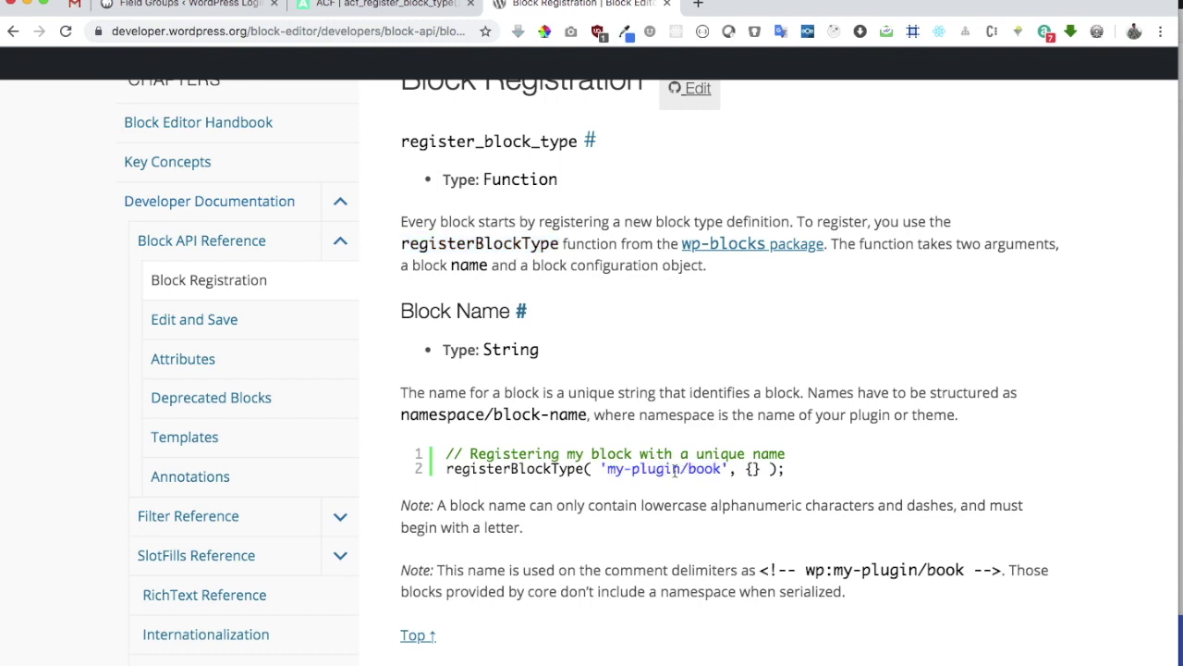
pyautogui.moveTo(680, 472); pyautogui.dragTo(607, 469)
# Paste the example's 'title' => 'Testimonial' line into the block array
pyautogui.press('super+Tab')
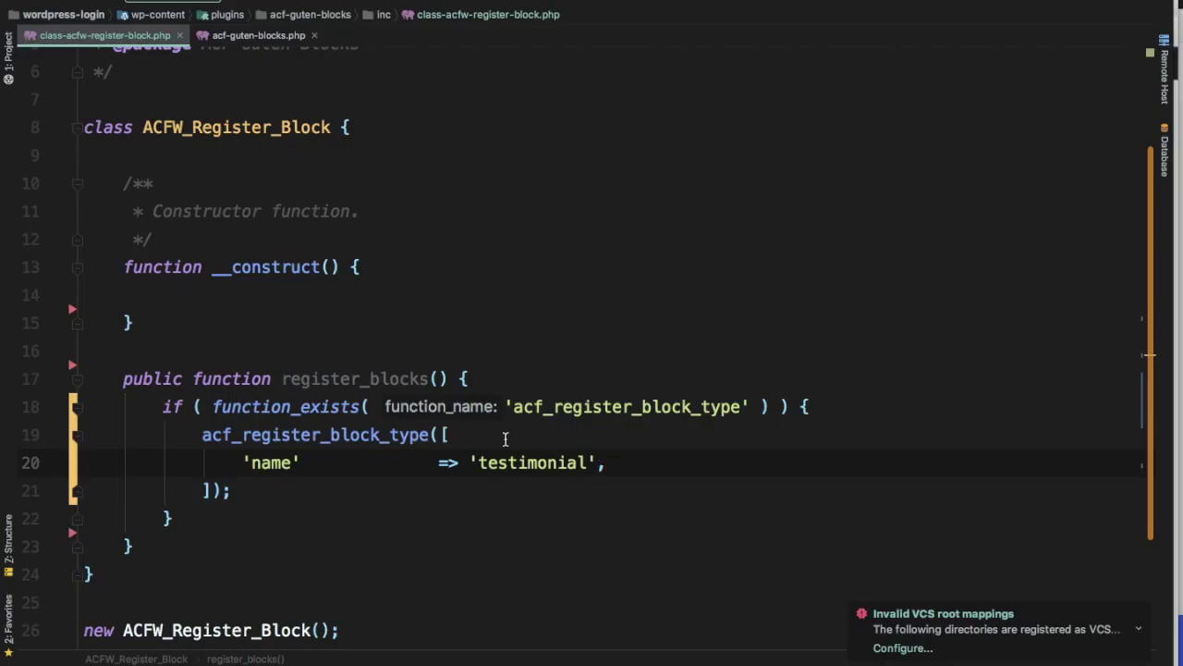
pyautogui.doubleClick(580, 469)
pyautogui.press('super+Tab')
pyautogui.press('super+Tab')
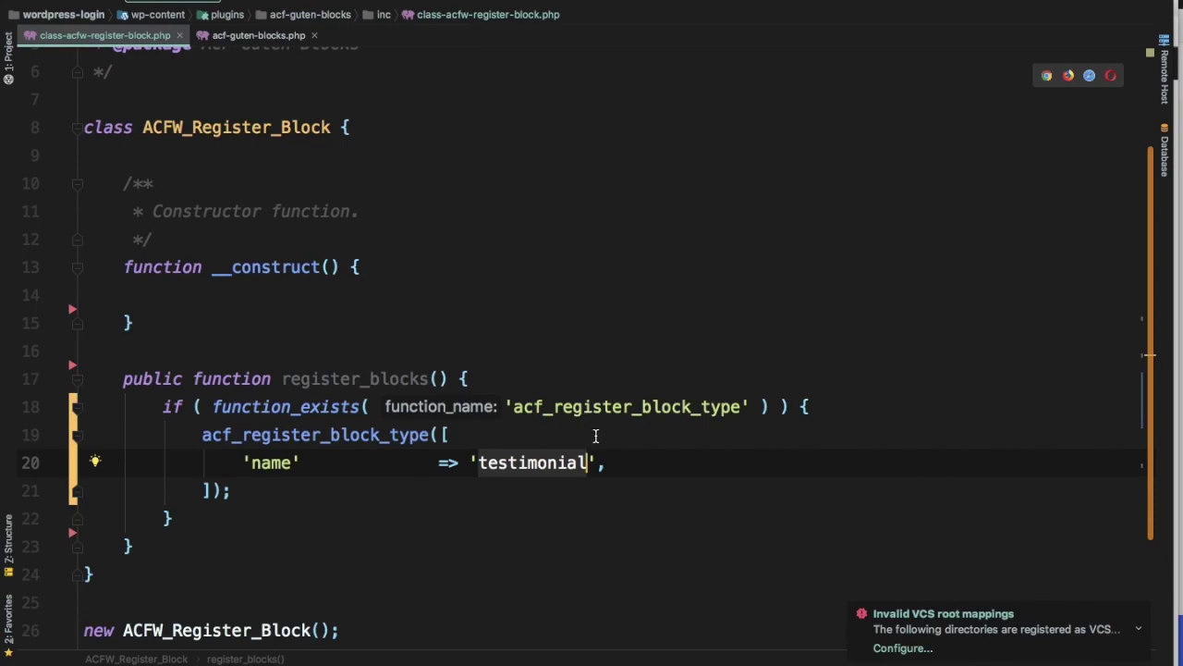
pyautogui.press('super+Tab')
pyautogui.click(413, 9)
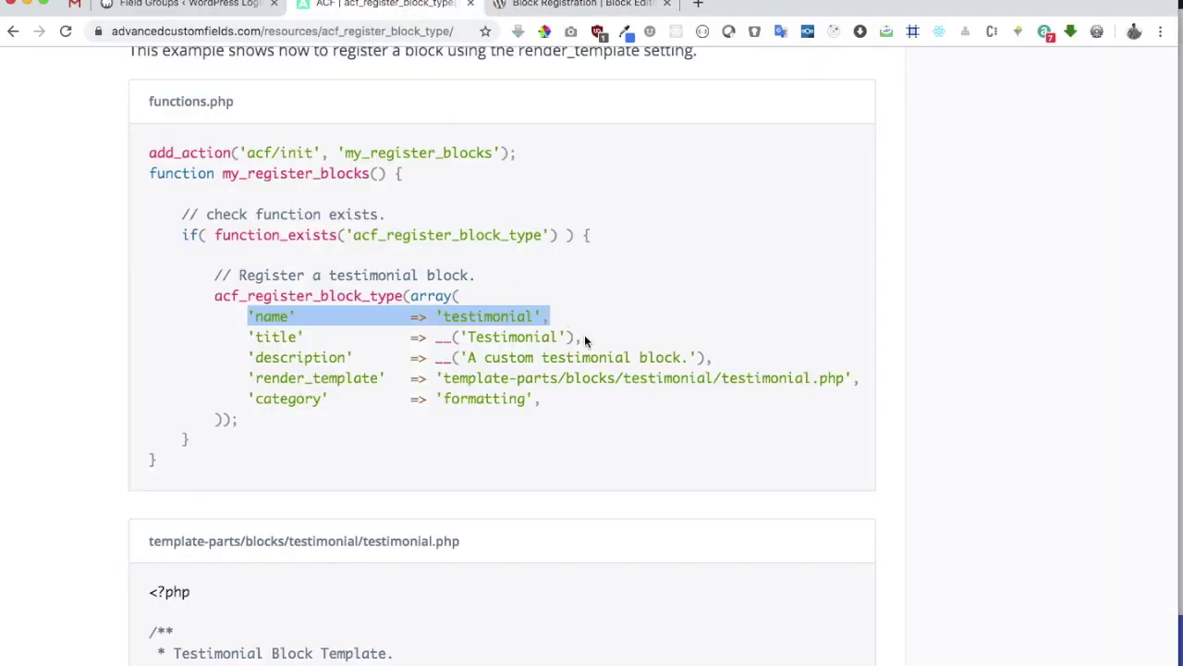
pyautogui.moveTo(586, 342); pyautogui.dragTo(247, 336)
pyautogui.hotkey('ctrl', 'c')
pyautogui.press('super+Tab')
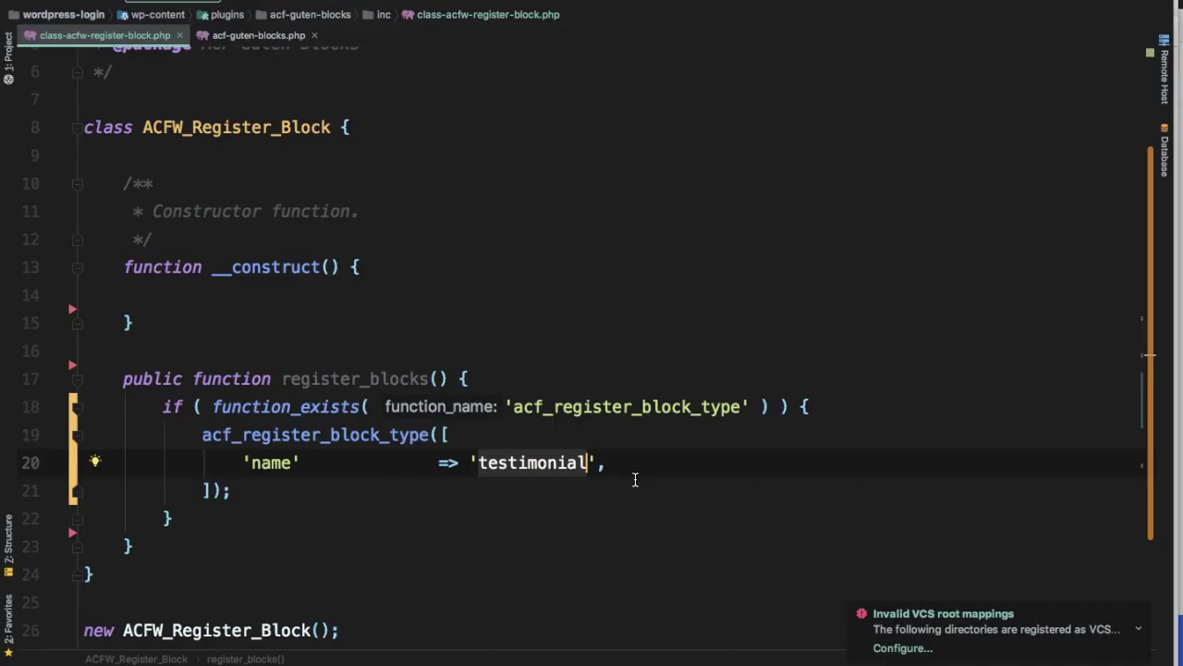
pyautogui.press('Return')
pyautogui.hotkey('ctrl', 'v')
pyautogui.click(492, 497)
pyautogui.doubleClick(578, 496)
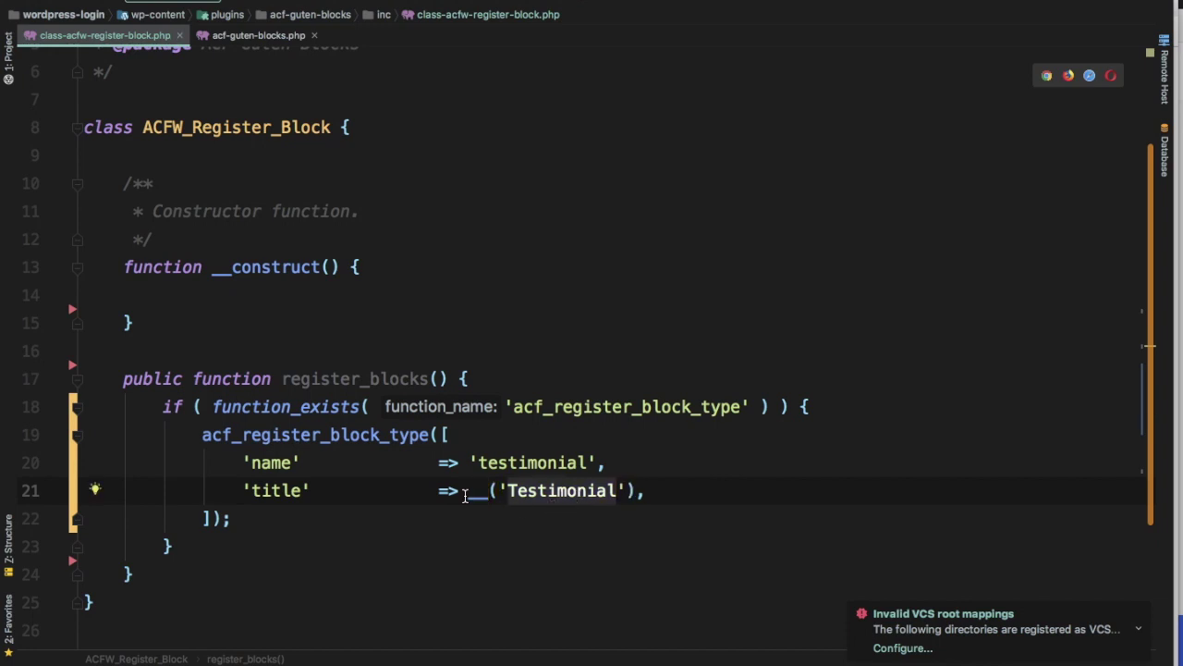
# Add the description 'A custom testimonial block.' from the ACF example
pyautogui.press('super+Tab')
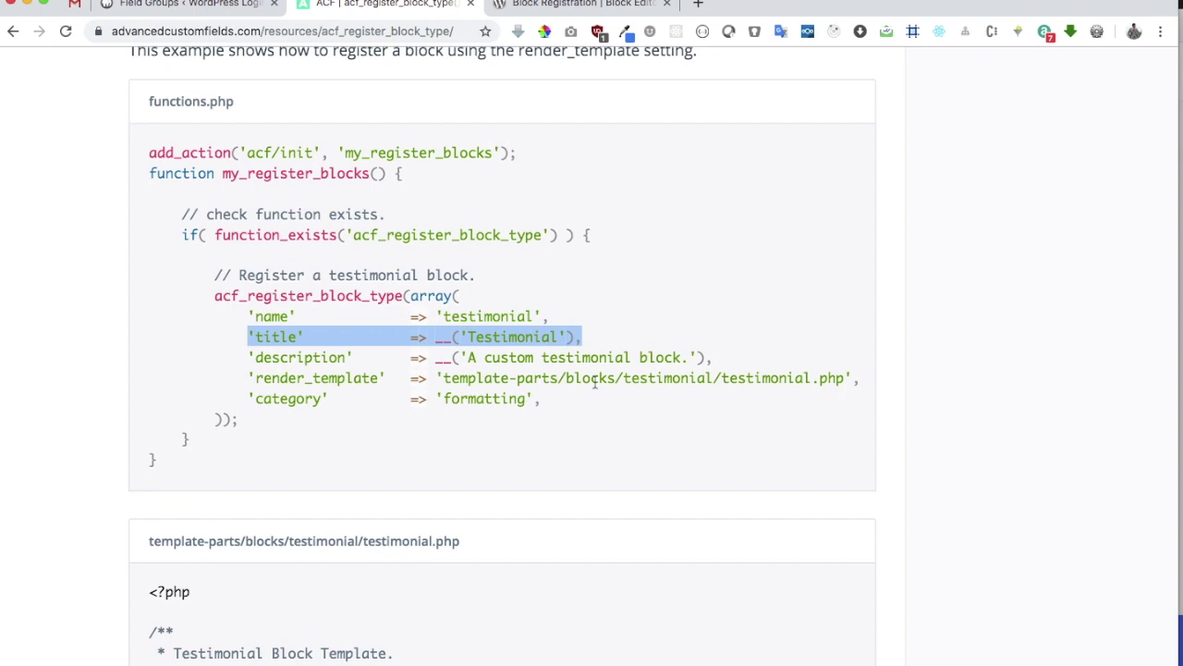
pyautogui.moveTo(723, 359); pyautogui.dragTo(212, 359)
pyautogui.press('super+c')
pyautogui.press('super+Tab')
pyautogui.press('super+v')
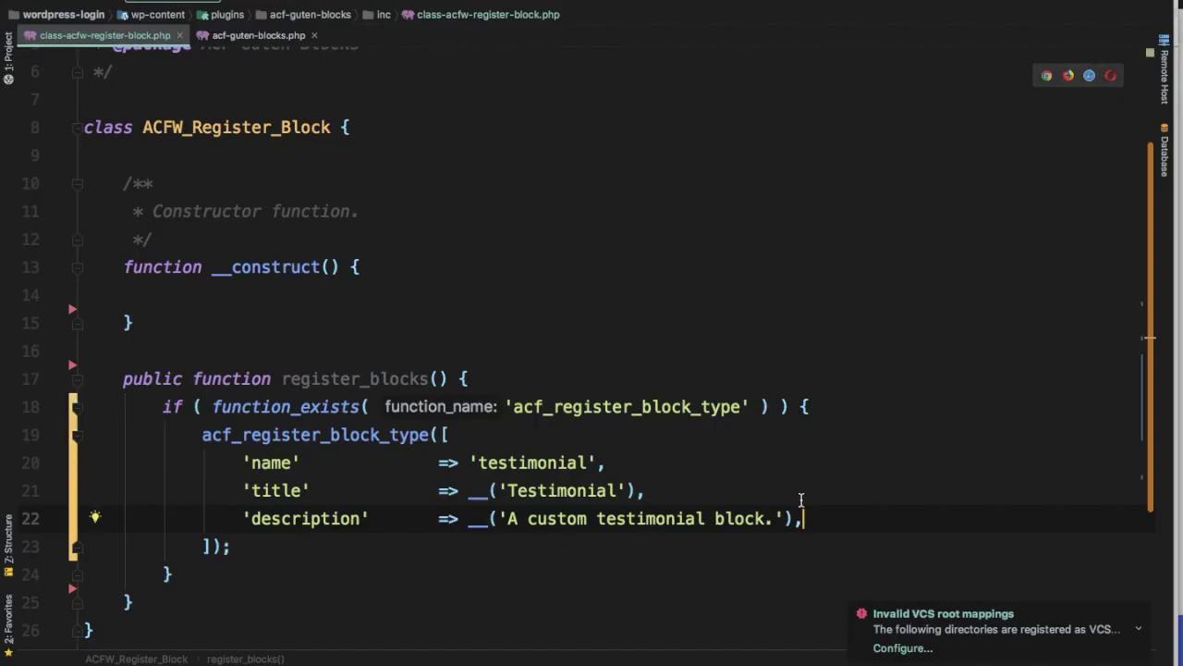
pyautogui.doubleClick(556, 501)
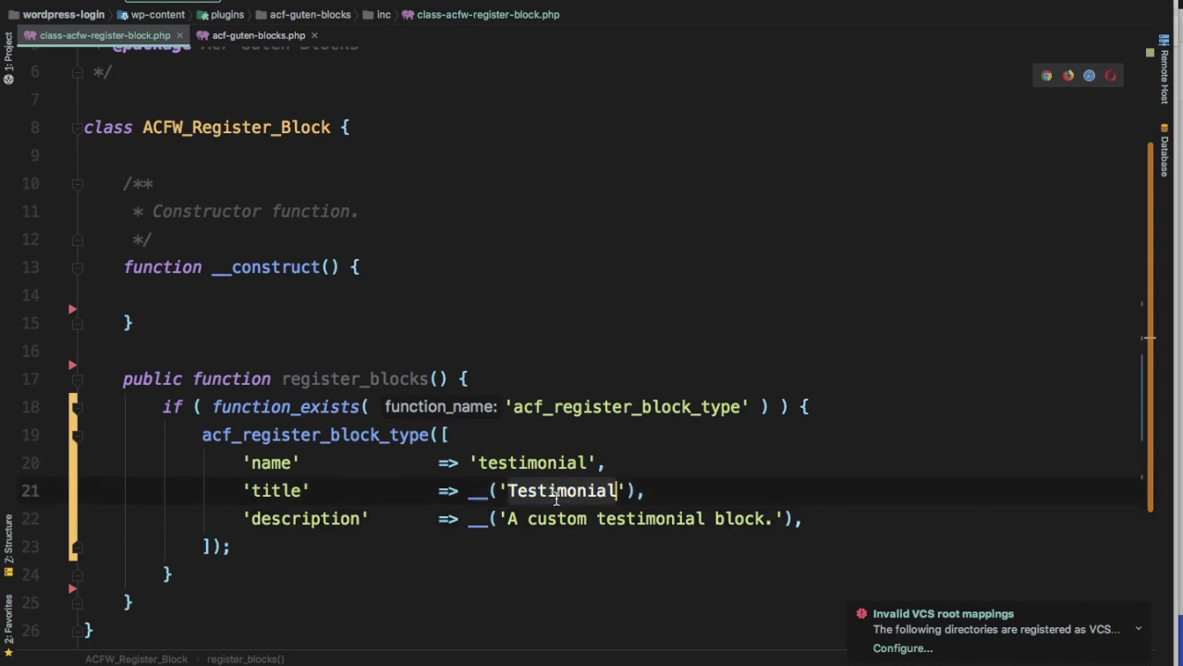
pyautogui.scroll(-2, 568, 497)
# Add render_template 'template-parts/blocks/testimonial/testimonial.php' from the ACF example
pyautogui.press('super+Tab')
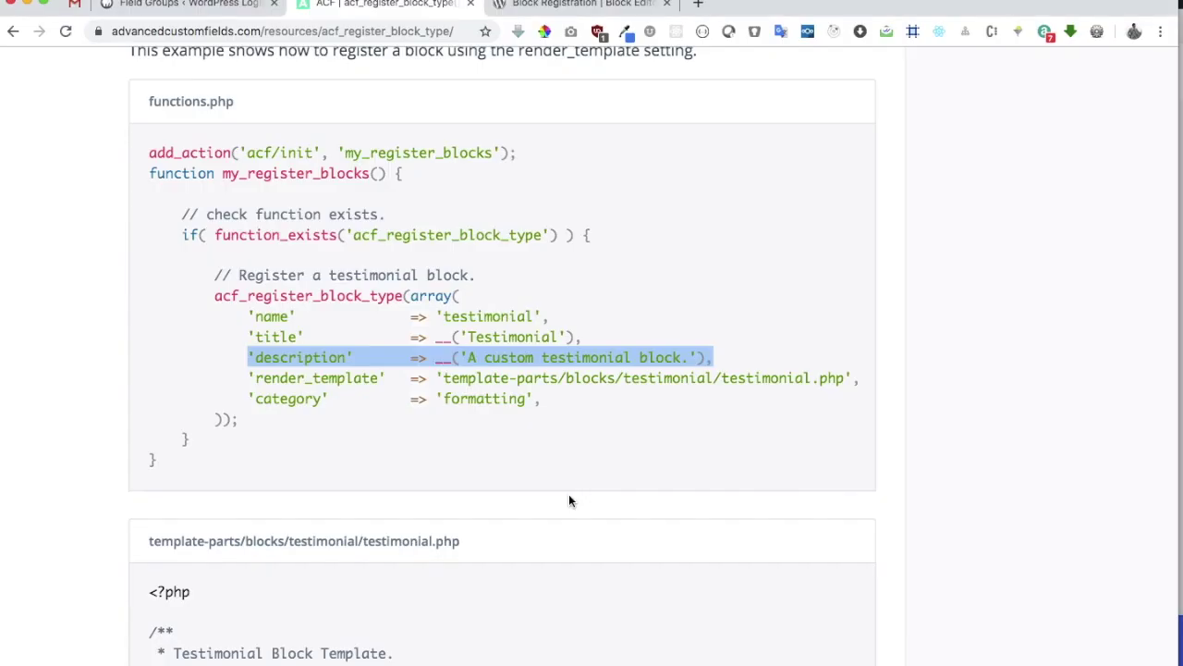
pyautogui.tripleClick(582, 379)
pyautogui.press('super+c')
pyautogui.press('super+Tab')
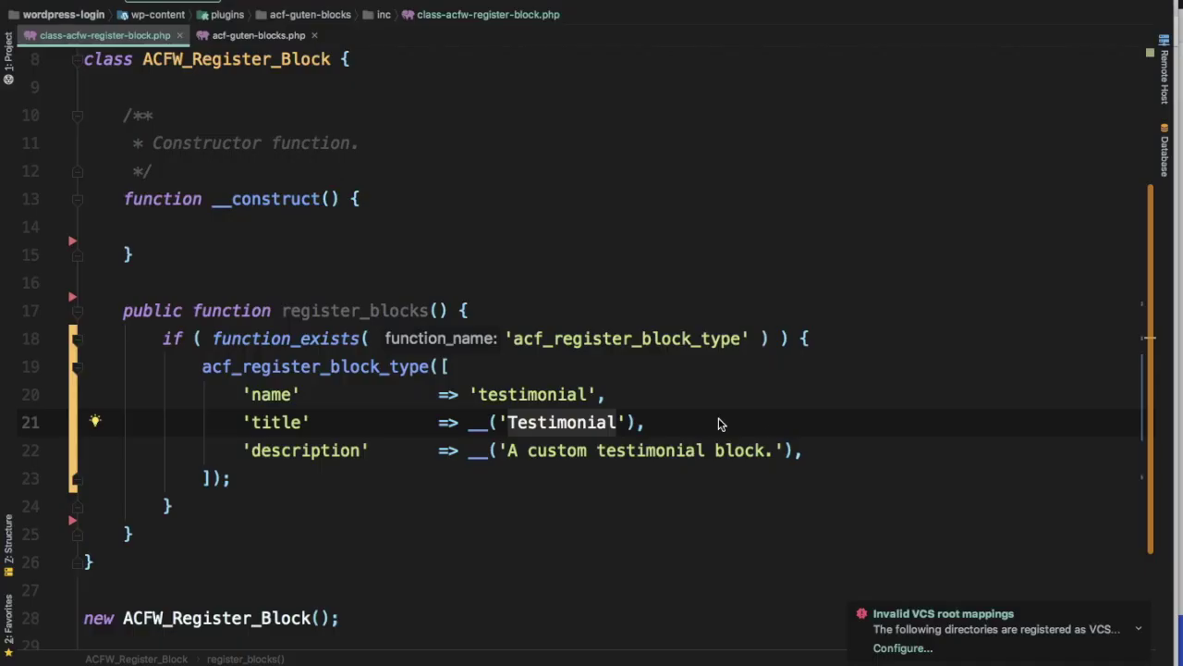
pyautogui.press('Down')
pyautogui.press('End')
pyautogui.press('Return')
pyautogui.press('super+v')
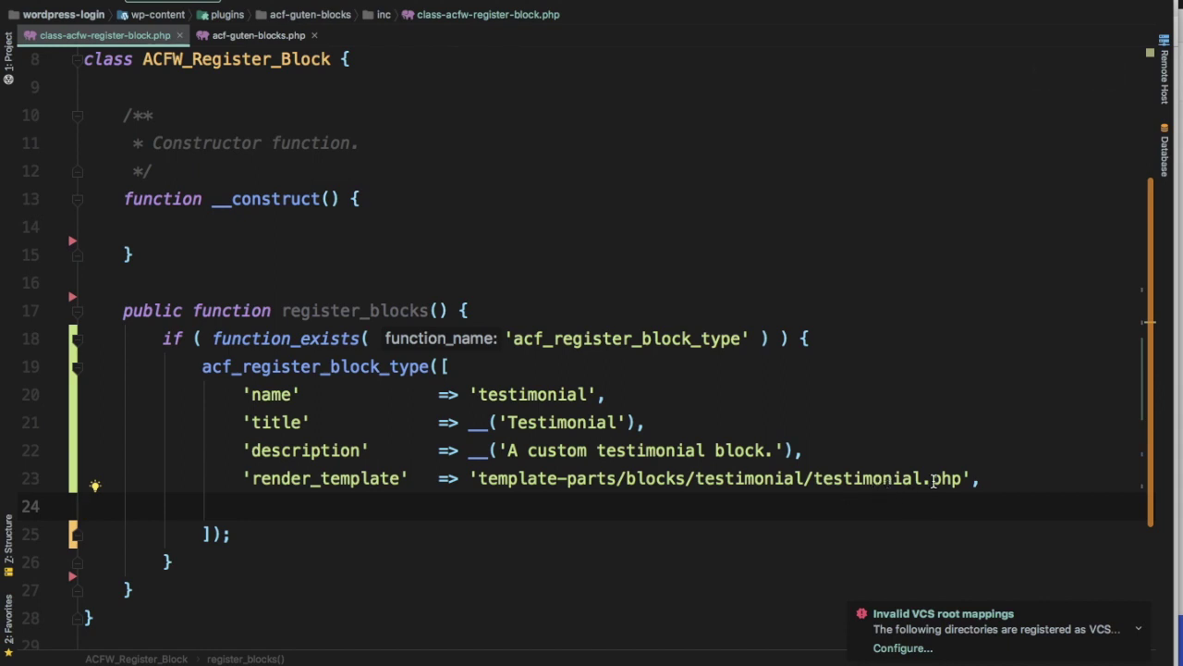
# Review the relative- and absolute-path comments in the docs' render_template example
pyautogui.click(959, 480)
pyautogui.press('super+Tab')
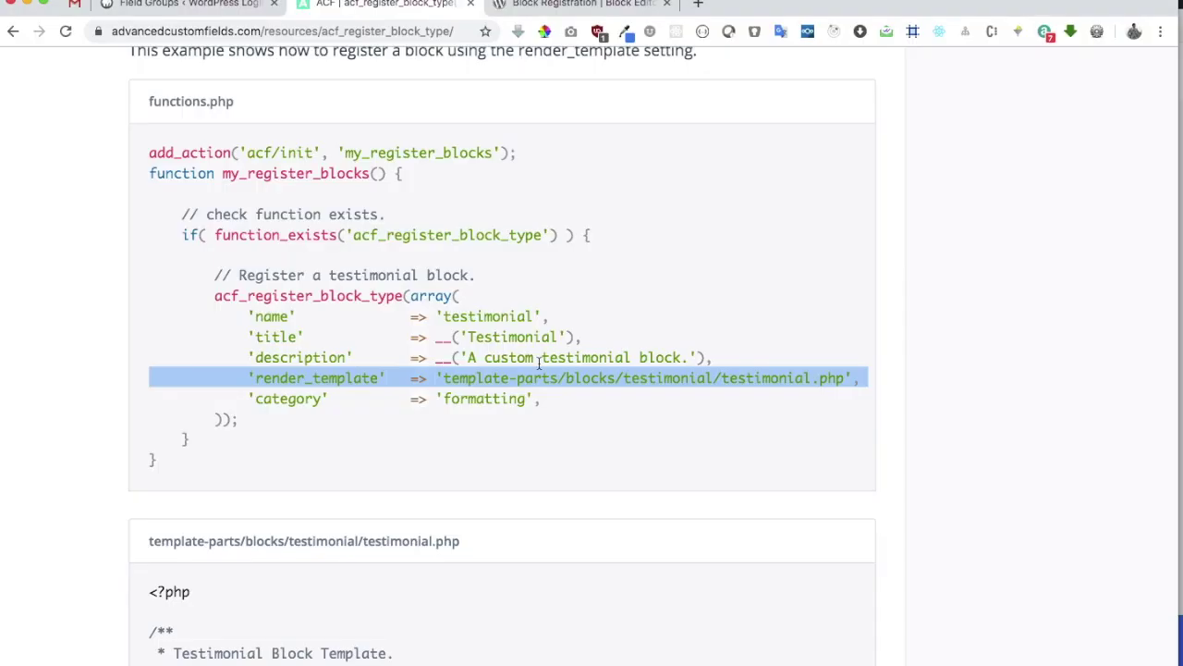
pyautogui.scroll(-15, 539, 368)
pyautogui.scroll(12, 540, 369)
pyautogui.scroll(2, 540, 369)
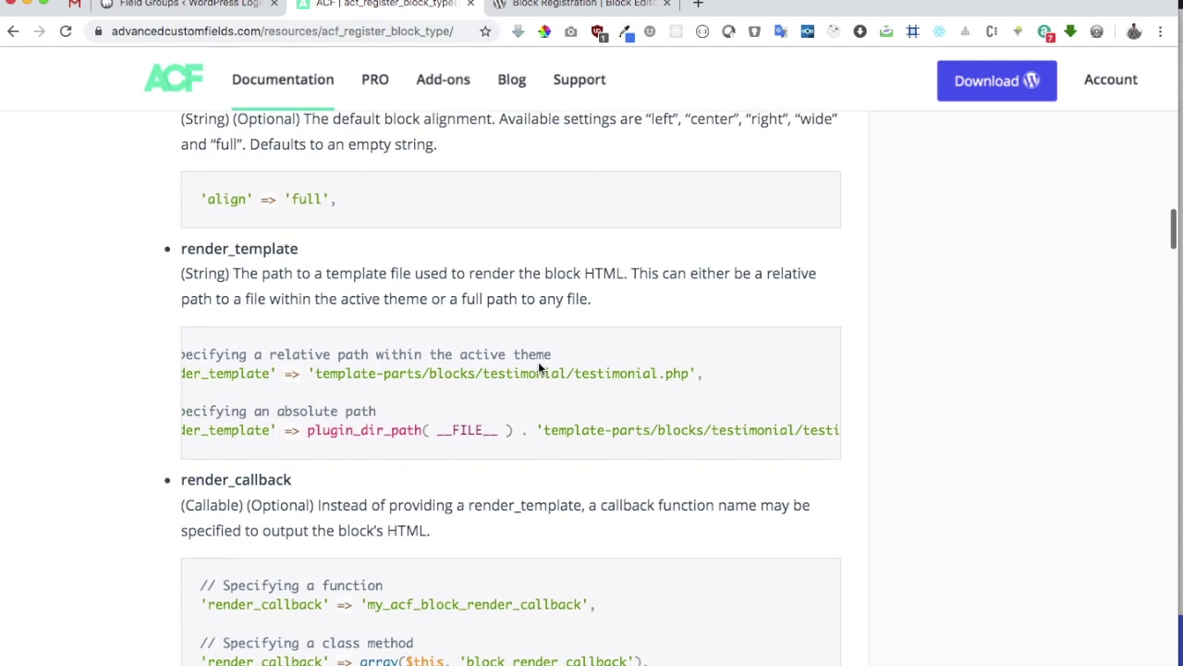
pyautogui.hscroll(-2, 539, 369)
pyautogui.tripleClick(519, 354)
pyautogui.press('super+Tab')
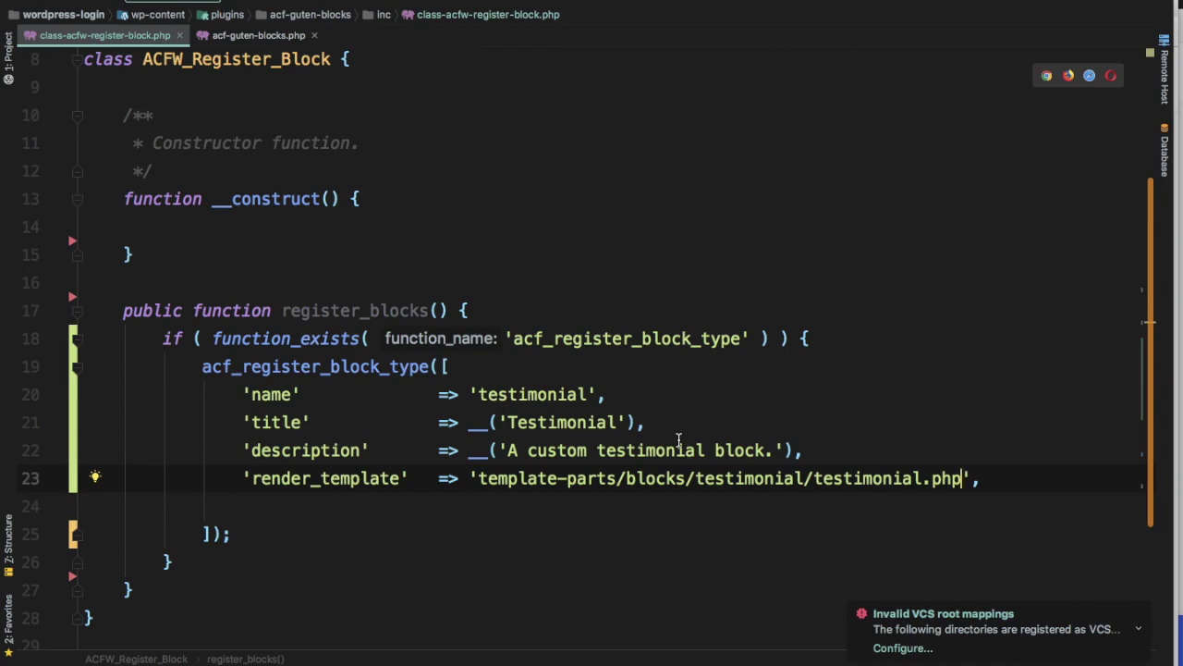
pyautogui.press('super+Tab')
pyautogui.tripleClick(376, 410)
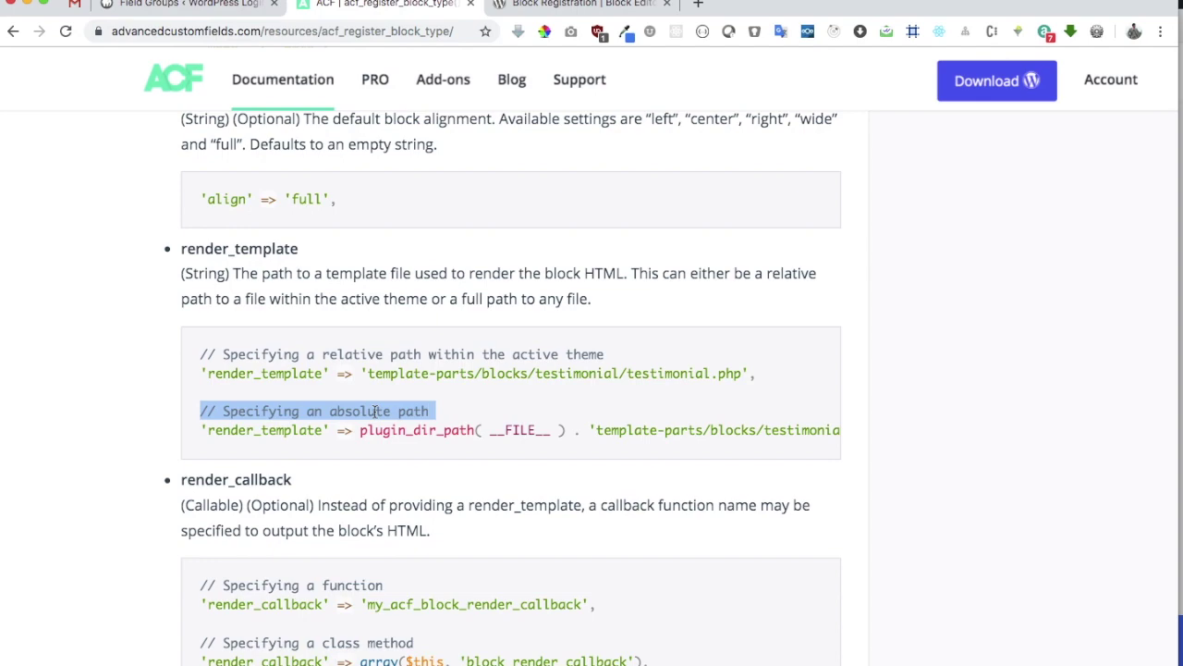
pyautogui.press('super+Tab')
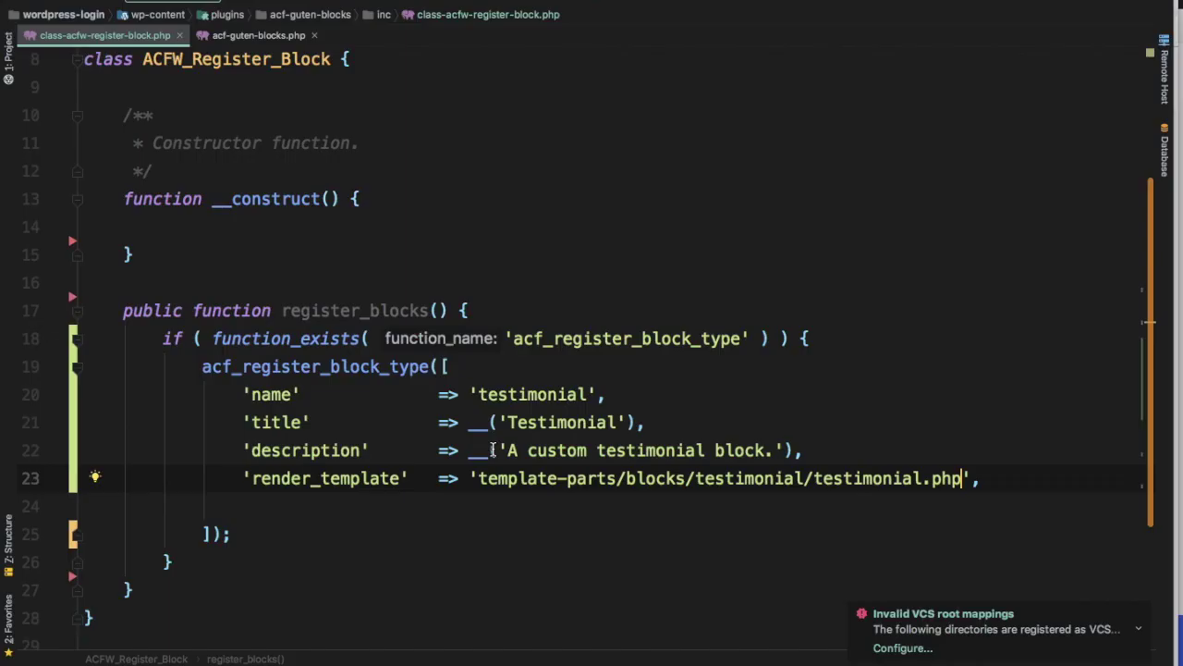
# Replace the template-parts/blocks/testimonial/ prefix with ACFB_BLOCK_TEMPLATE_PATH . 'testimonial.php'
pyautogui.click(258, 35)
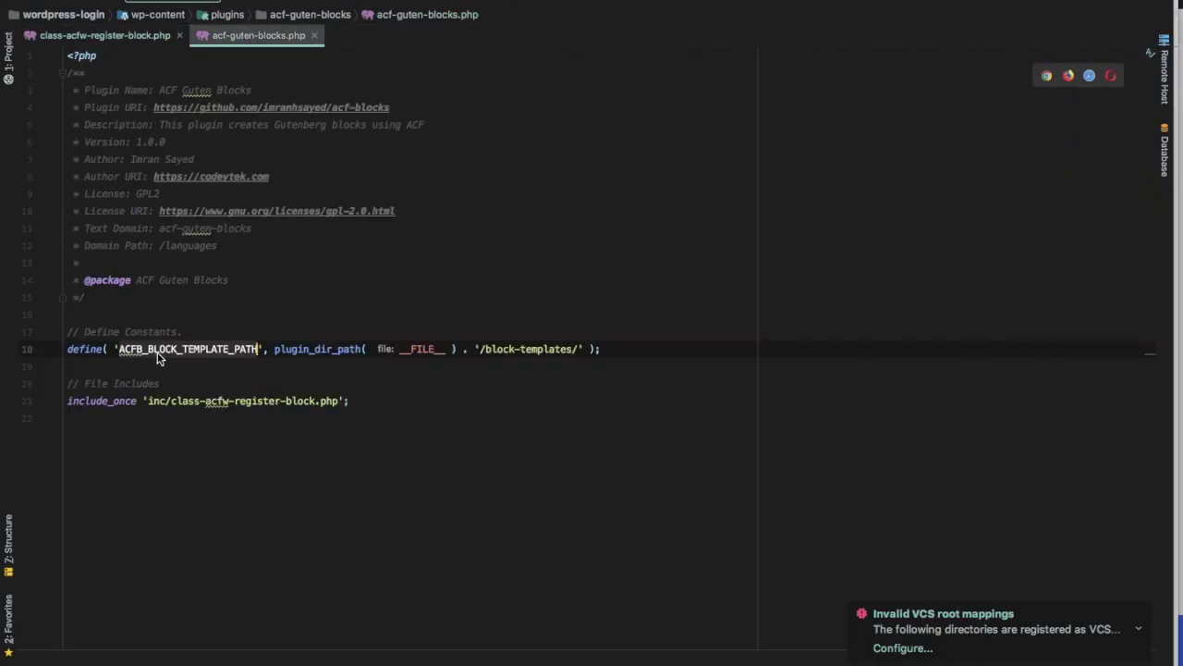
pyautogui.click(259, 349)
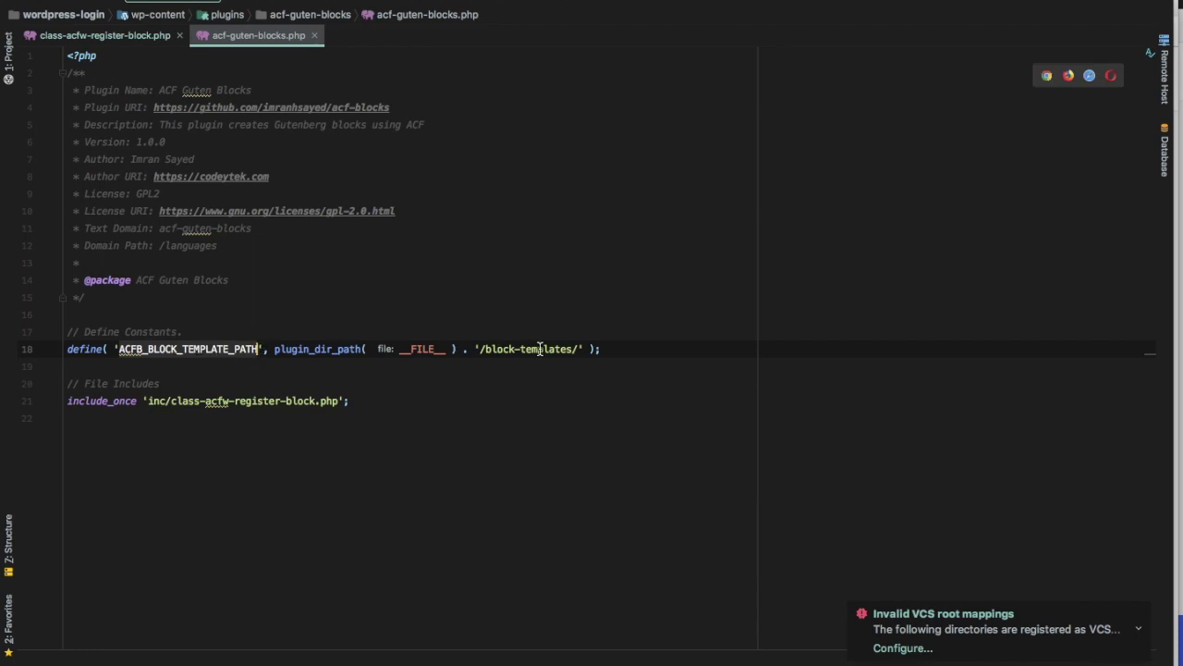
pyautogui.click(148, 36)
pyautogui.click(474, 479)
pyautogui.moveTo(473, 478); pyautogui.dragTo(695, 478)
pyautogui.hotkey('ctrl', 'v')
pyautogui.write('.')
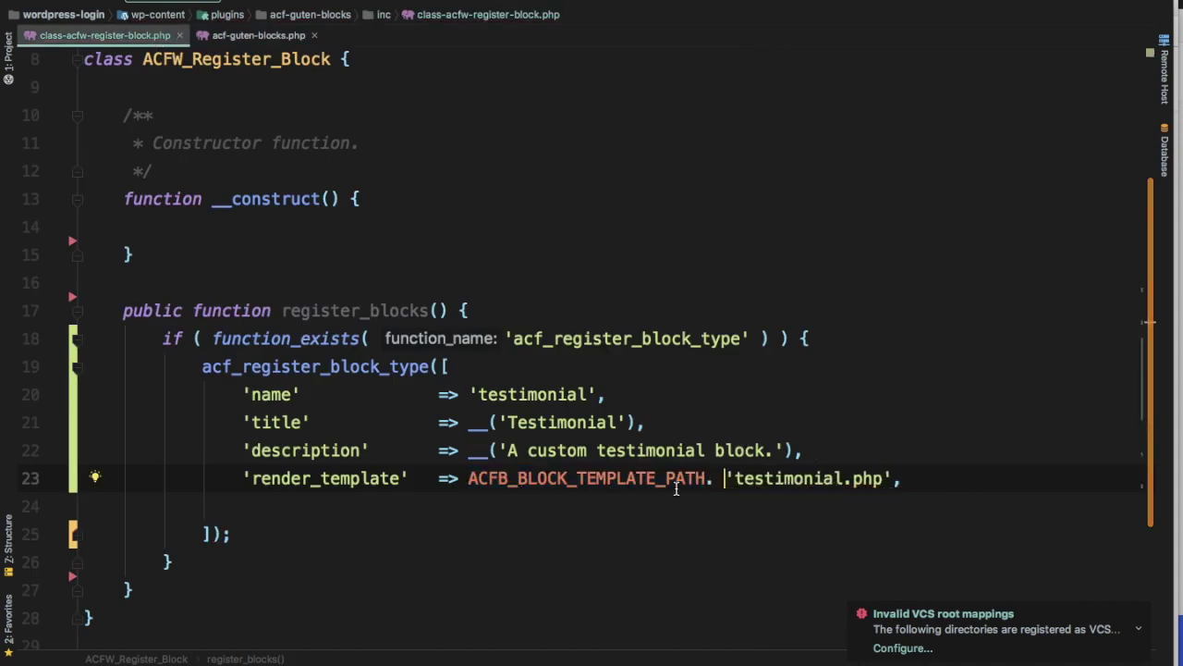
pyautogui.click(706, 479)
pyautogui.press('Up')
pyautogui.press('End')
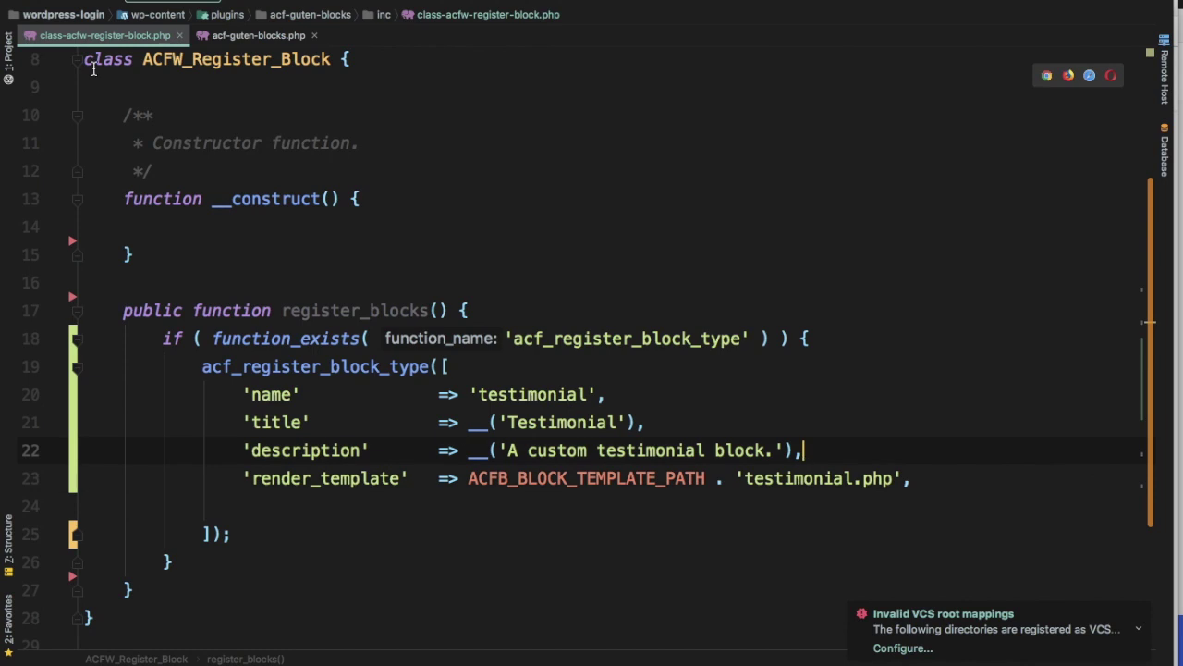
pyautogui.click(8, 55)
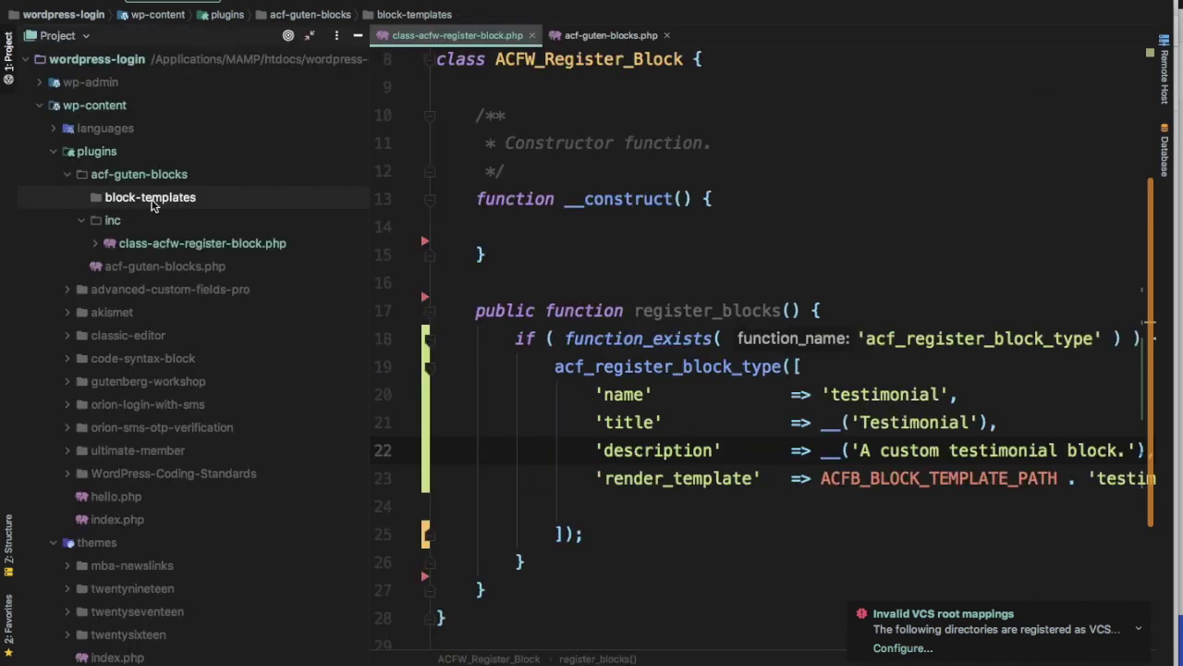
# Create a new PHP file named testimonial.php in the block-templates folder
pyautogui.hscroll(5, 717, 301)
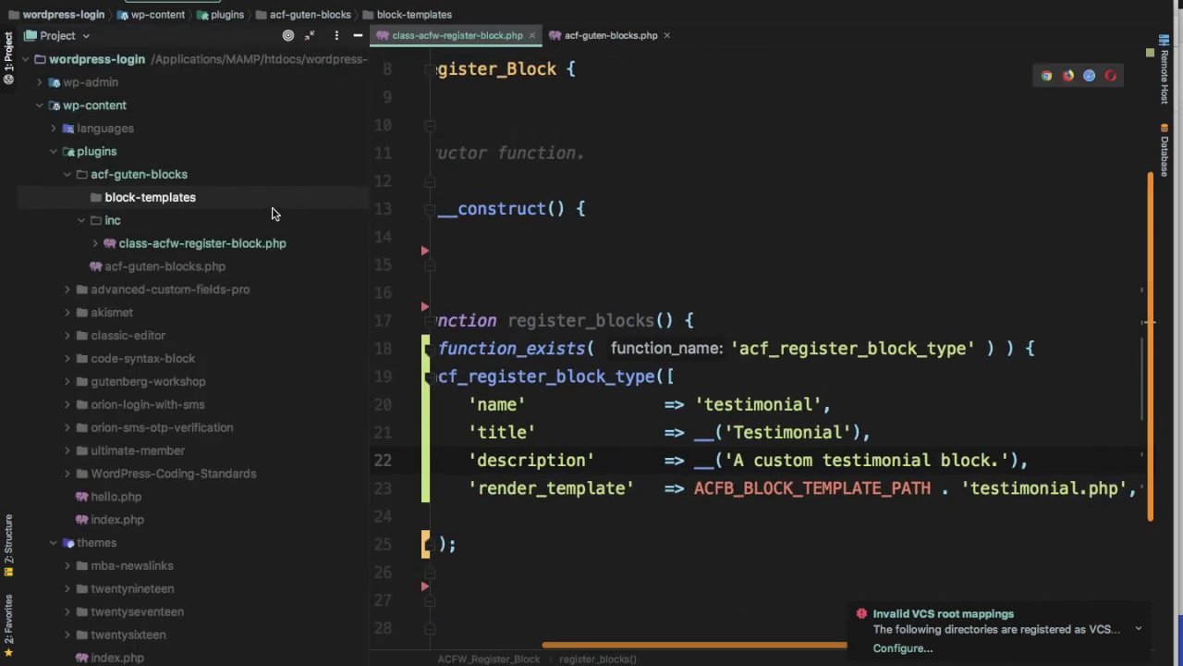
pyautogui.press('super+n')
pyautogui.press('Down')
pyautogui.press('Return')
pyautogui.write('testimonia')
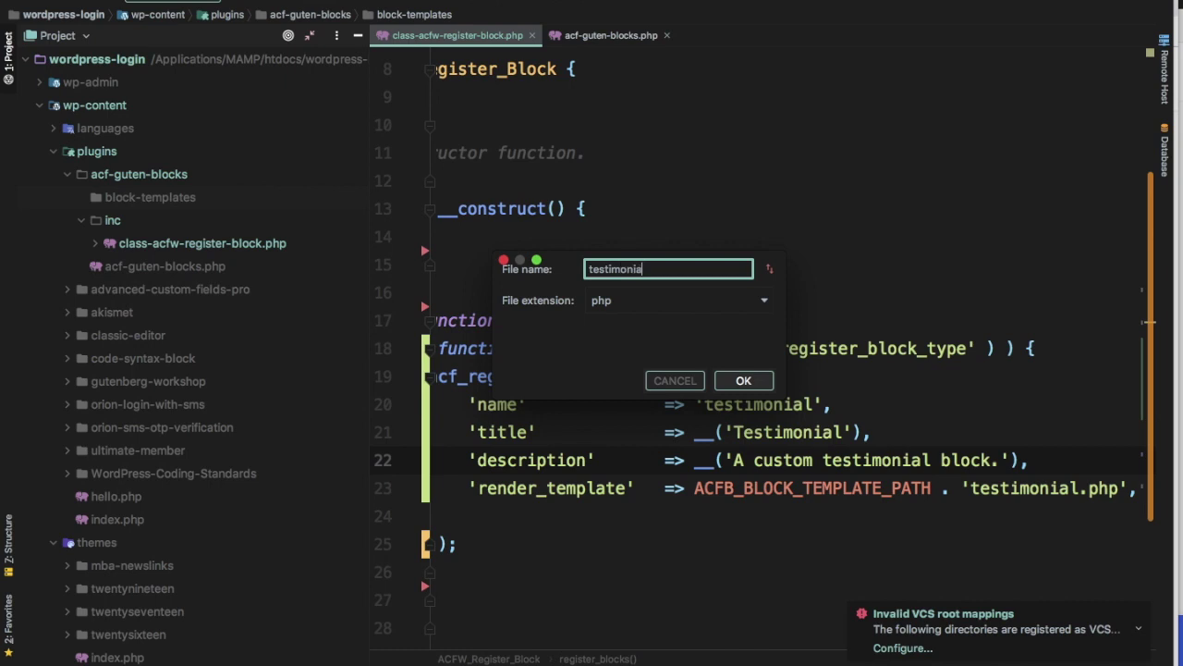
pyautogui.write('l')
pyautogui.press('Return')
pyautogui.press('Return')
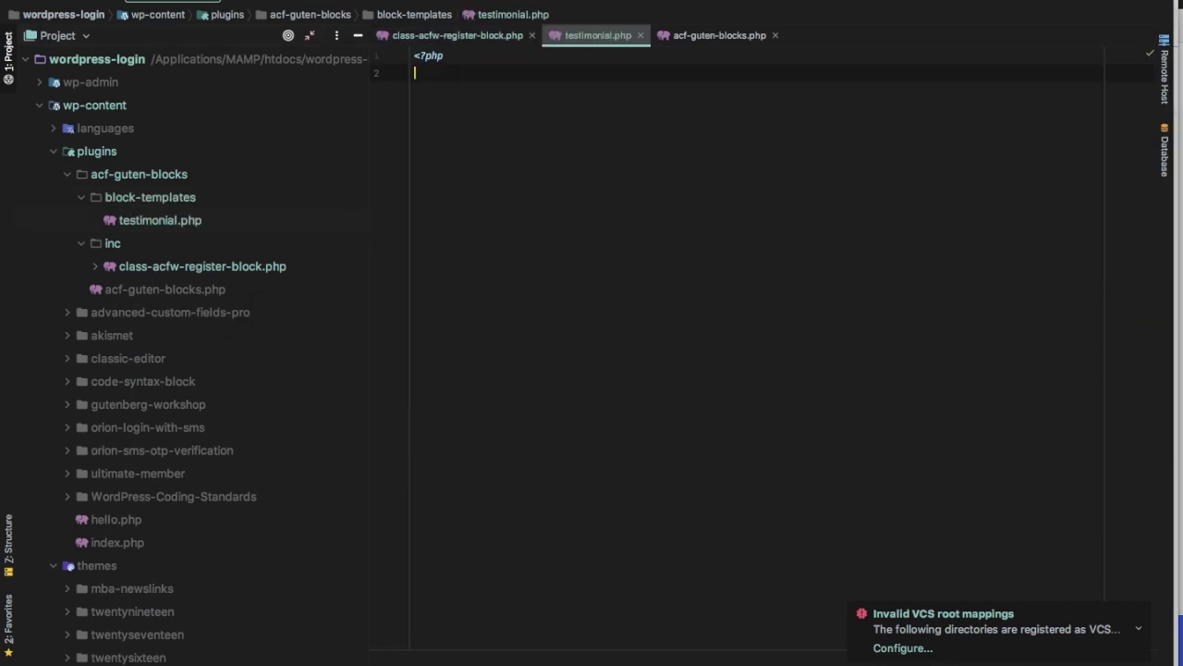
pyautogui.click(488, 37)
# Add 'category' => 'formatting', after the render_template entry
pyautogui.scroll(-2, 689, 373)
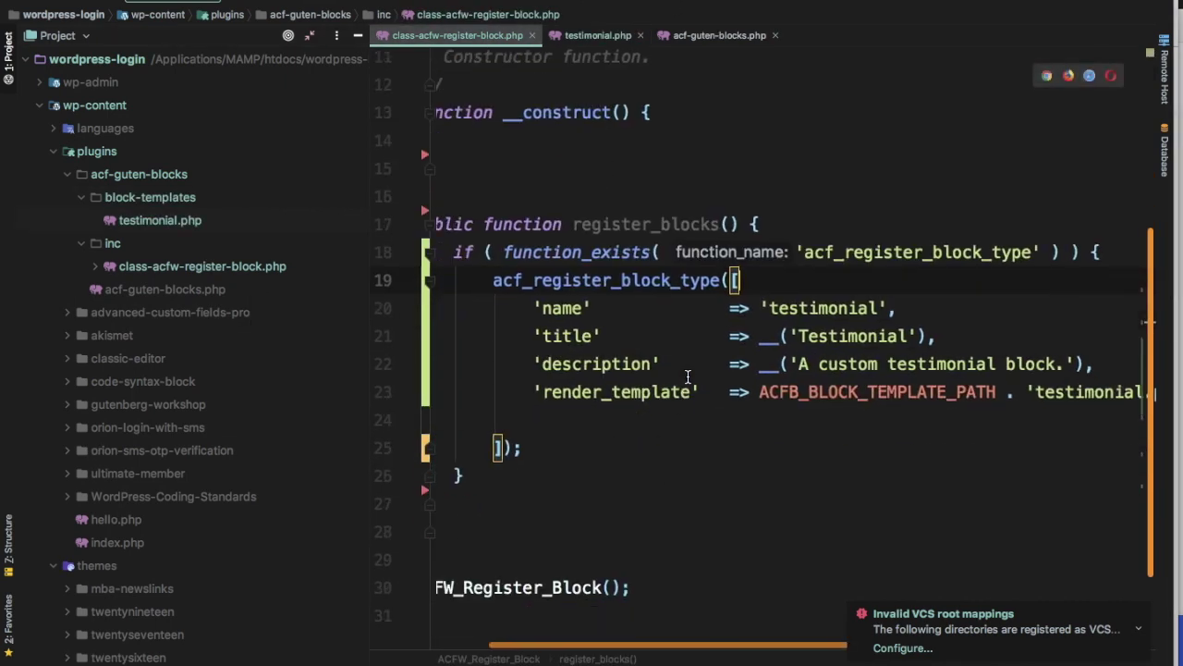
pyautogui.hscroll(-2, 688, 375)
pyautogui.press('super+Tab')
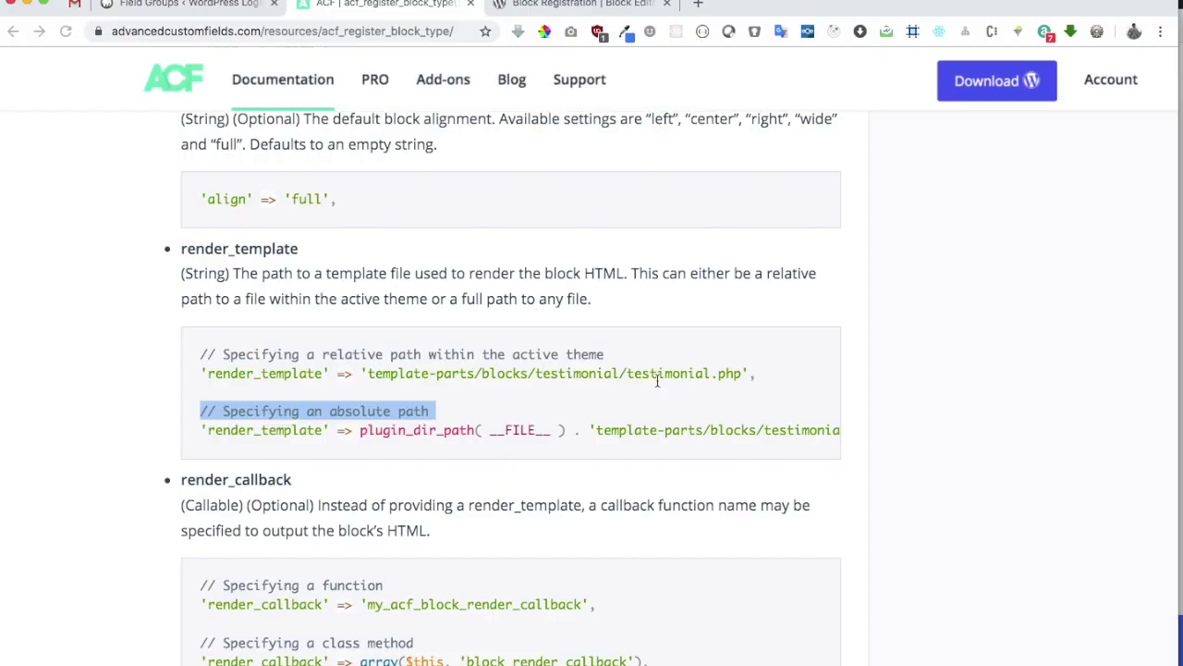
pyautogui.press('super+Tab')
pyautogui.press('Return')
pyautogui.write("'category' => 'formatting',")
# Delete the empty line before the array's closing ']);'
pyautogui.press('super+Tab')
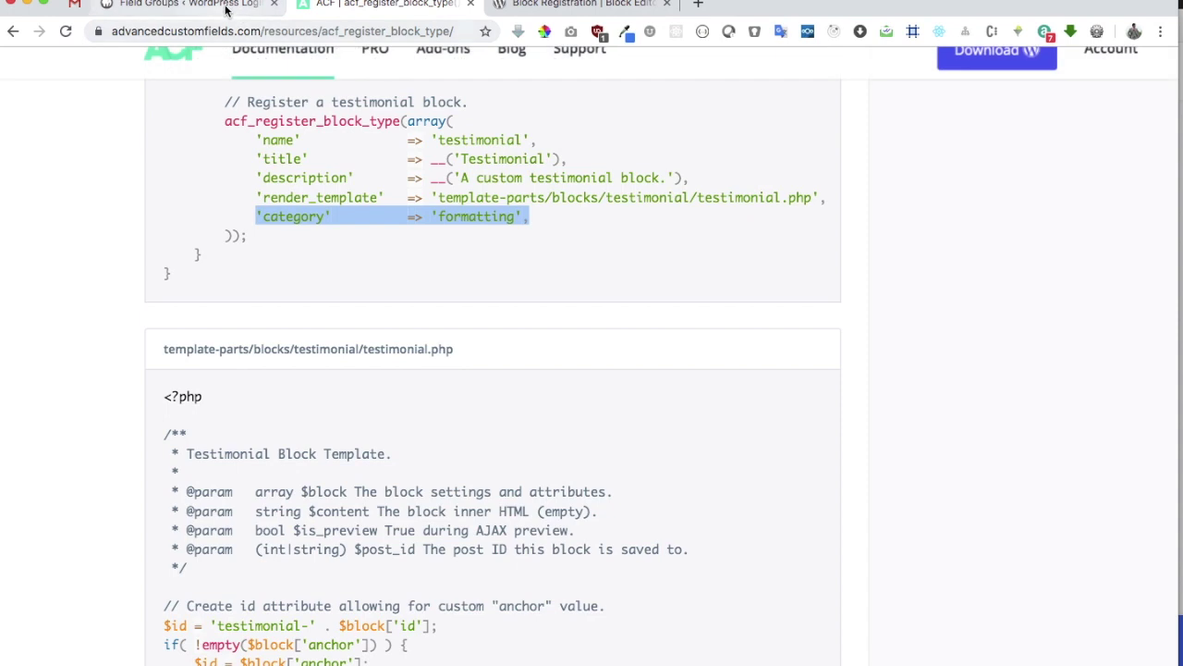
pyautogui.click(225, 7)
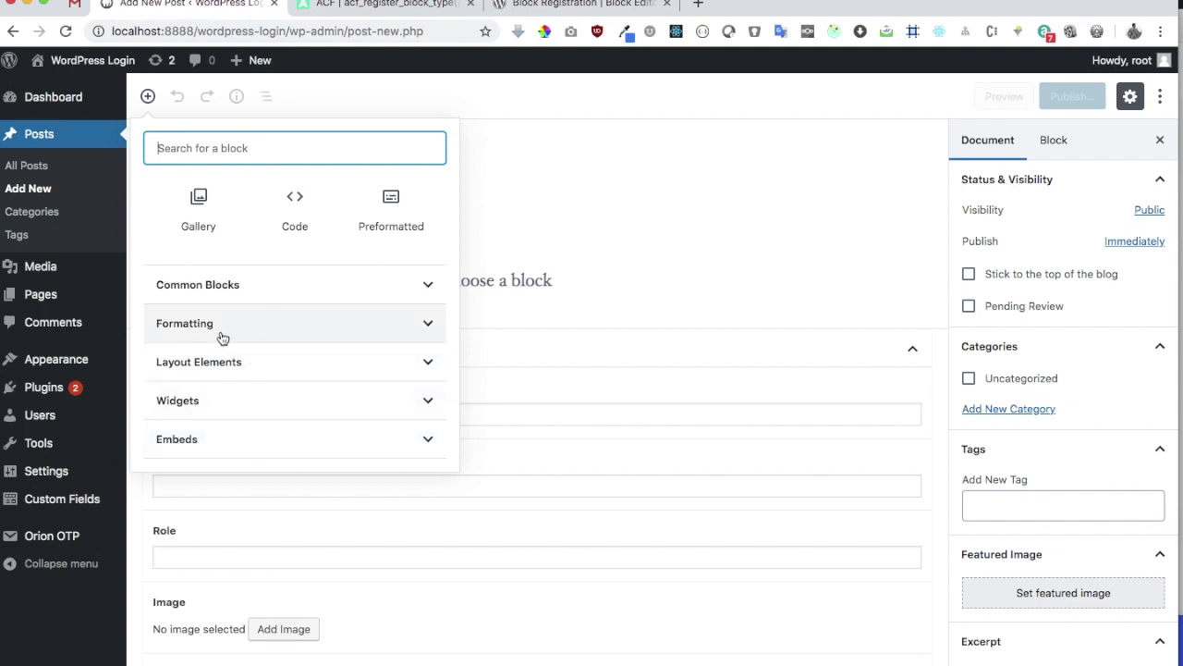
pyautogui.press('super+Tab')
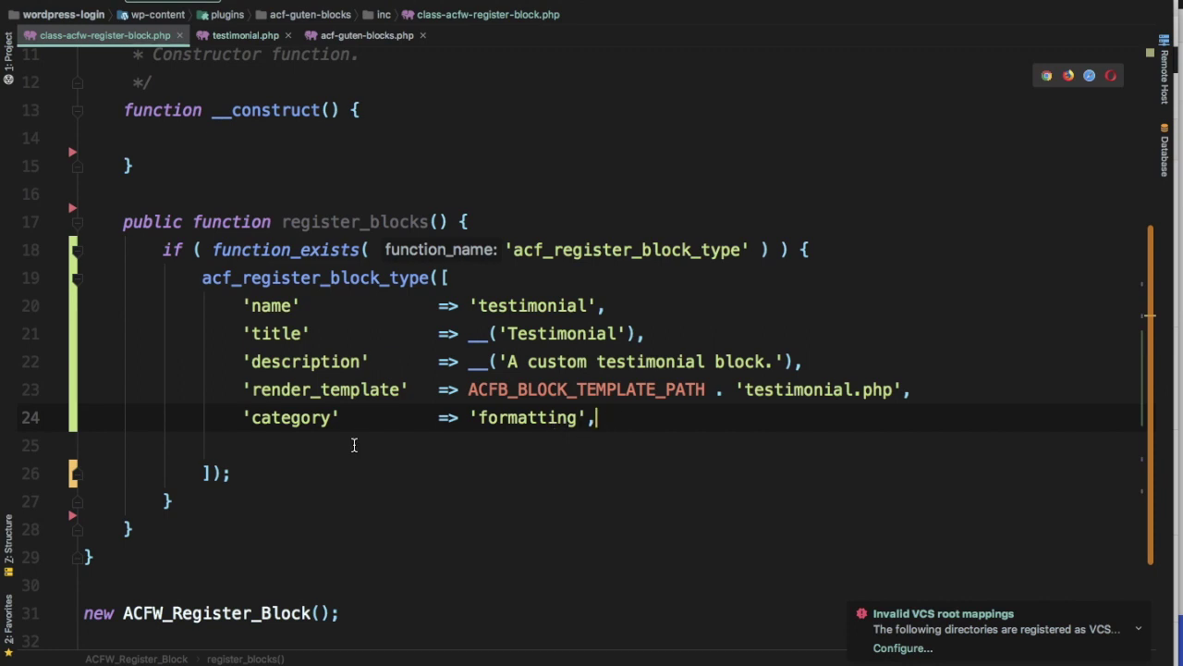
pyautogui.press('Down')
pyautogui.press('BackSpace')
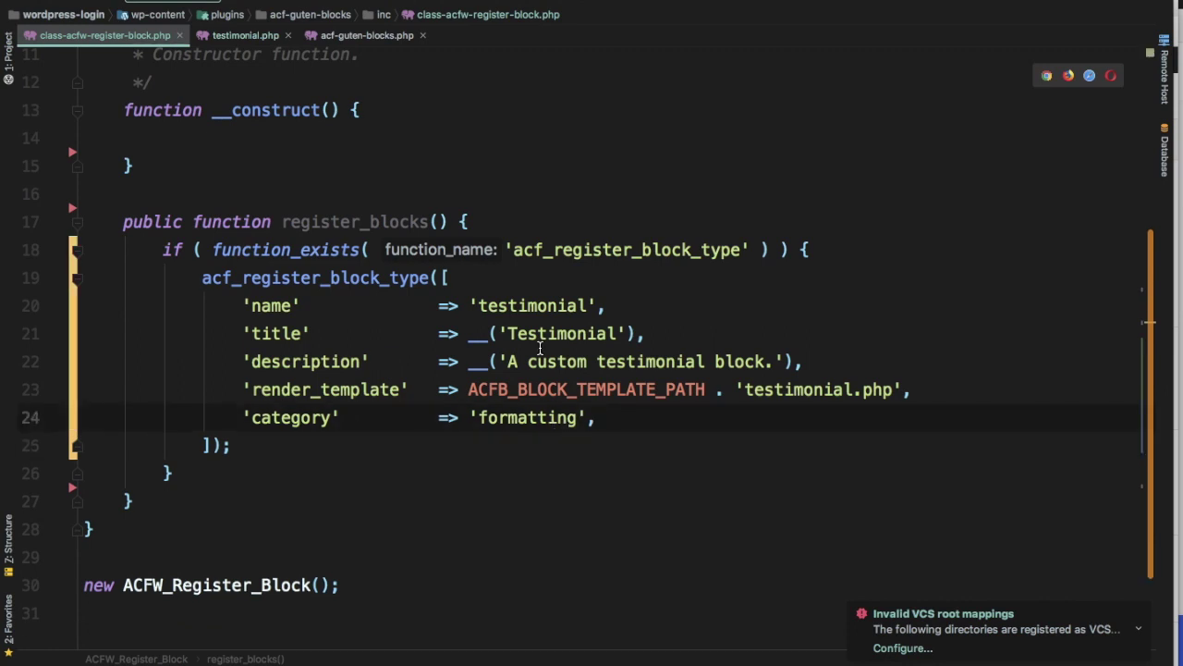
pyautogui.scroll(2, 542, 339)
# Select the example add_action line on the ACF documentation page
pyautogui.press('super+z')
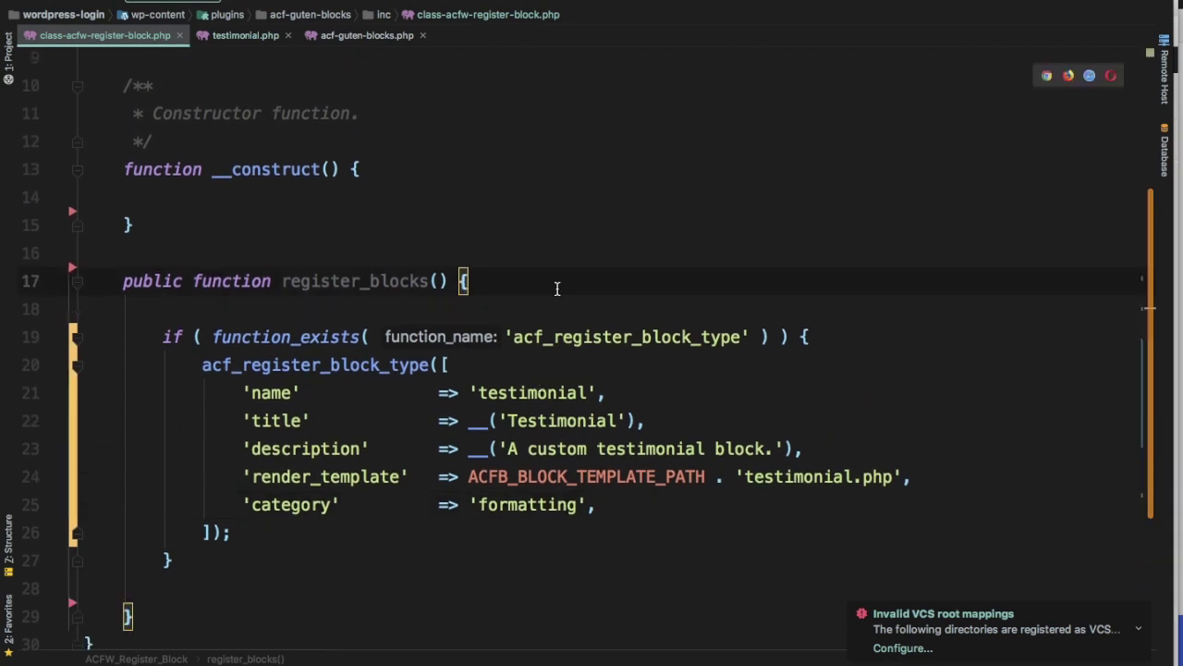
pyautogui.press('super+Tab')
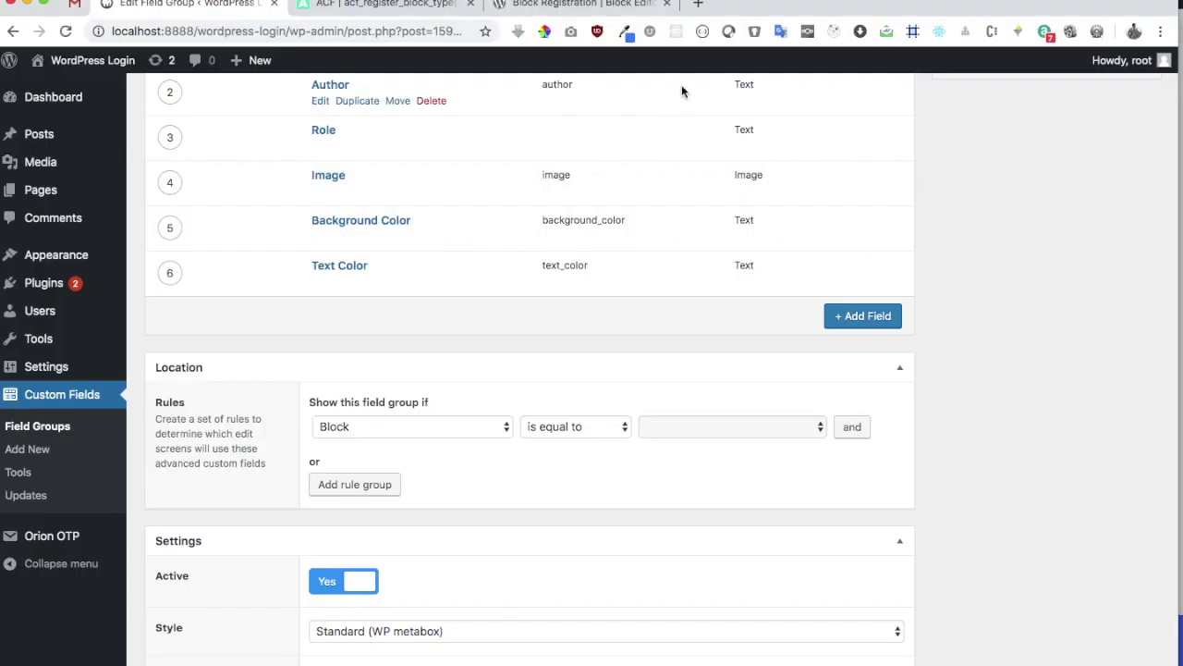
pyautogui.click(360, 7)
pyautogui.scroll(3, 481, 462)
pyautogui.scroll(10, 481, 466)
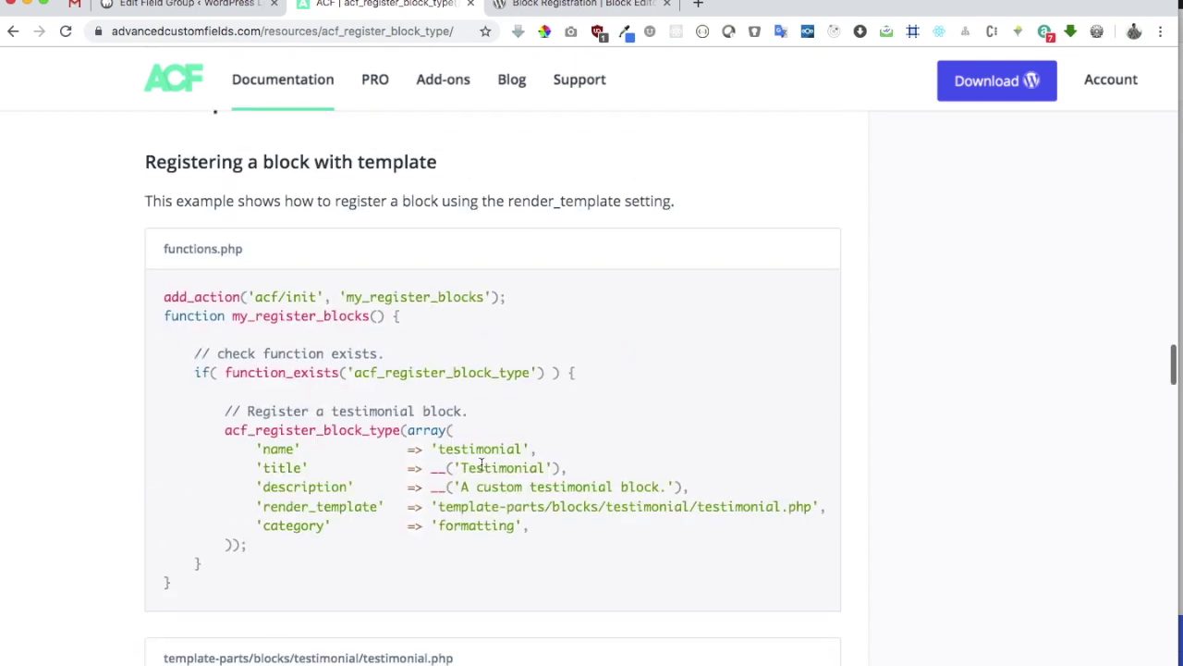
pyautogui.moveTo(520, 318); pyautogui.dragTo(170, 314)
pyautogui.press('super+Tab')
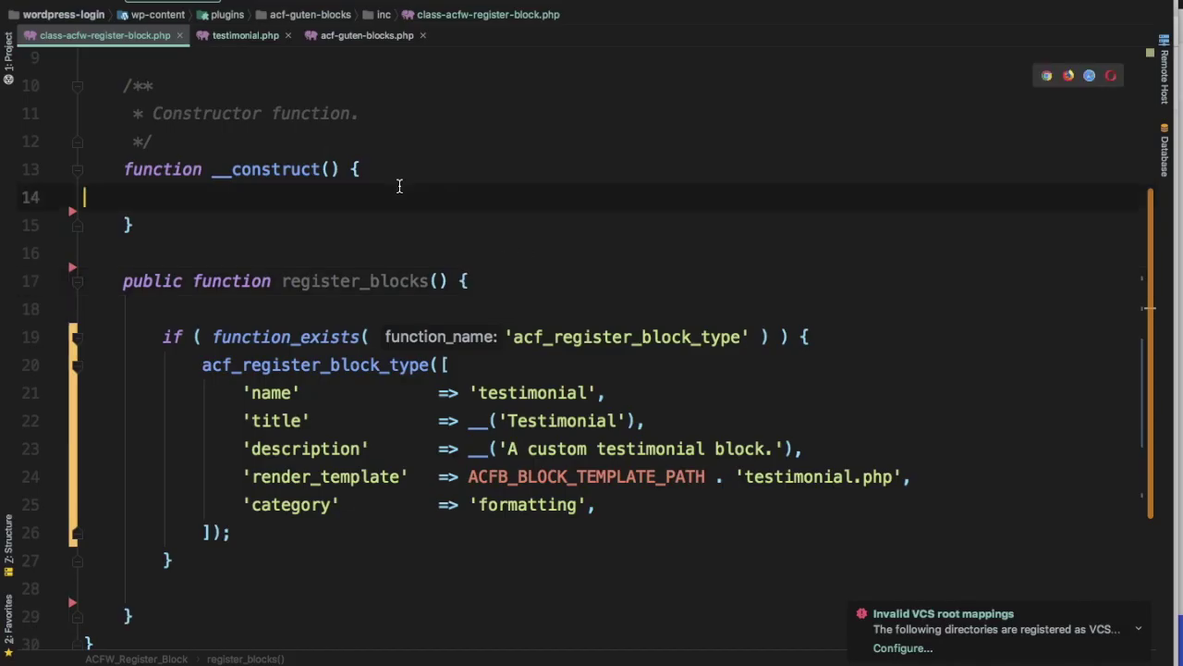
# Start an add_action( 'acf/init', [ $this, ' call on a new constructor line
pyautogui.press('Return')
pyautogui.press('Up')
pyautogui.press('Return')
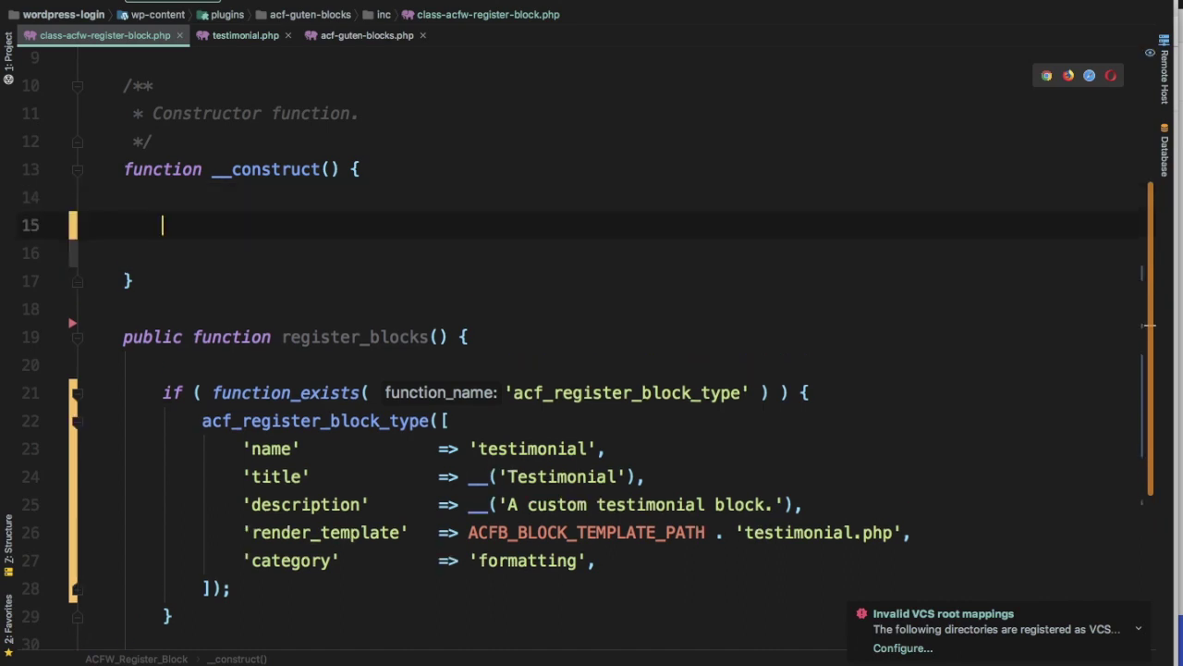
pyautogui.write('add')
pyautogui.press('Down')
pyautogui.press('Return')
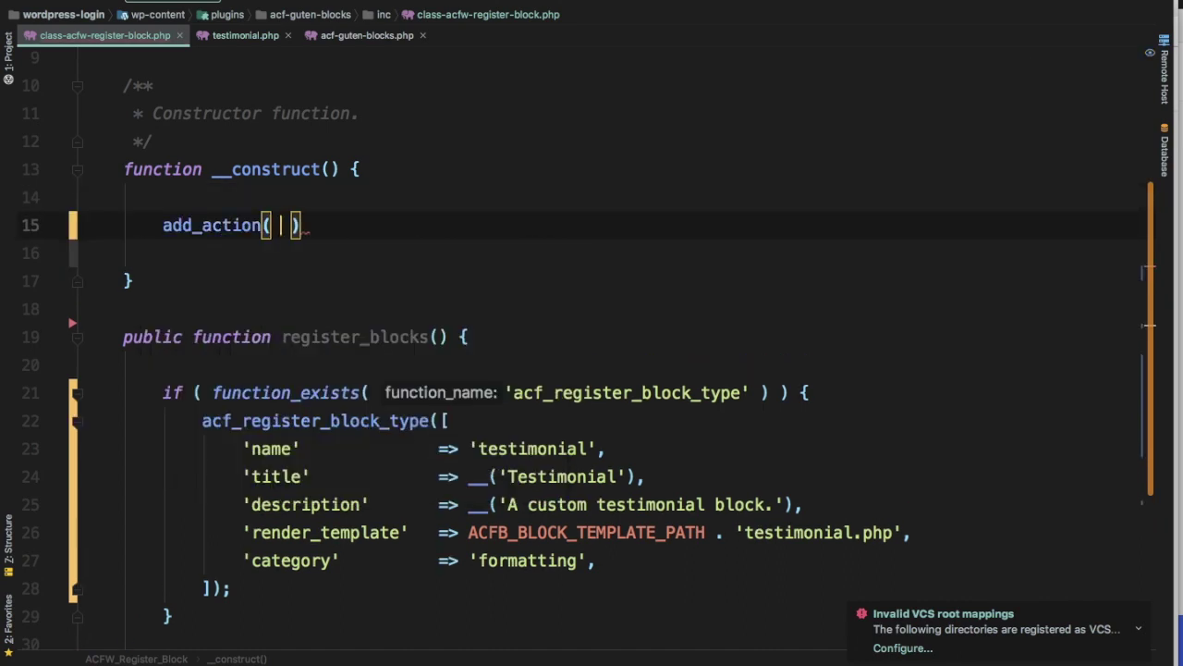
pyautogui.write("'acf/init'")
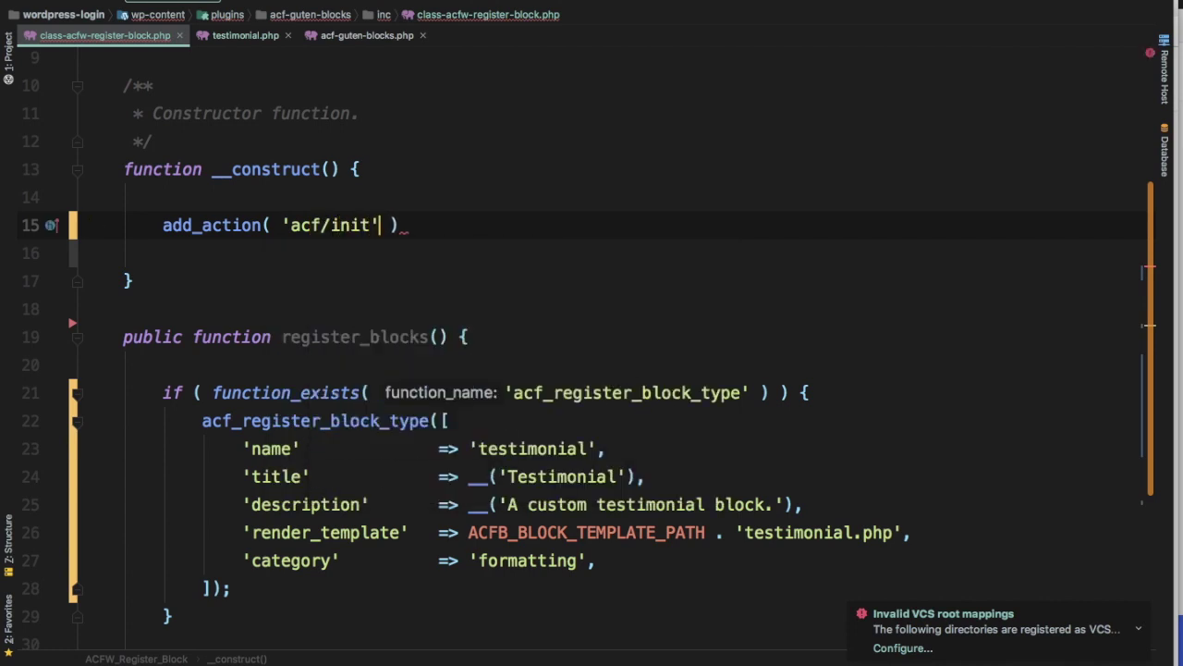
pyautogui.write(', [ ')
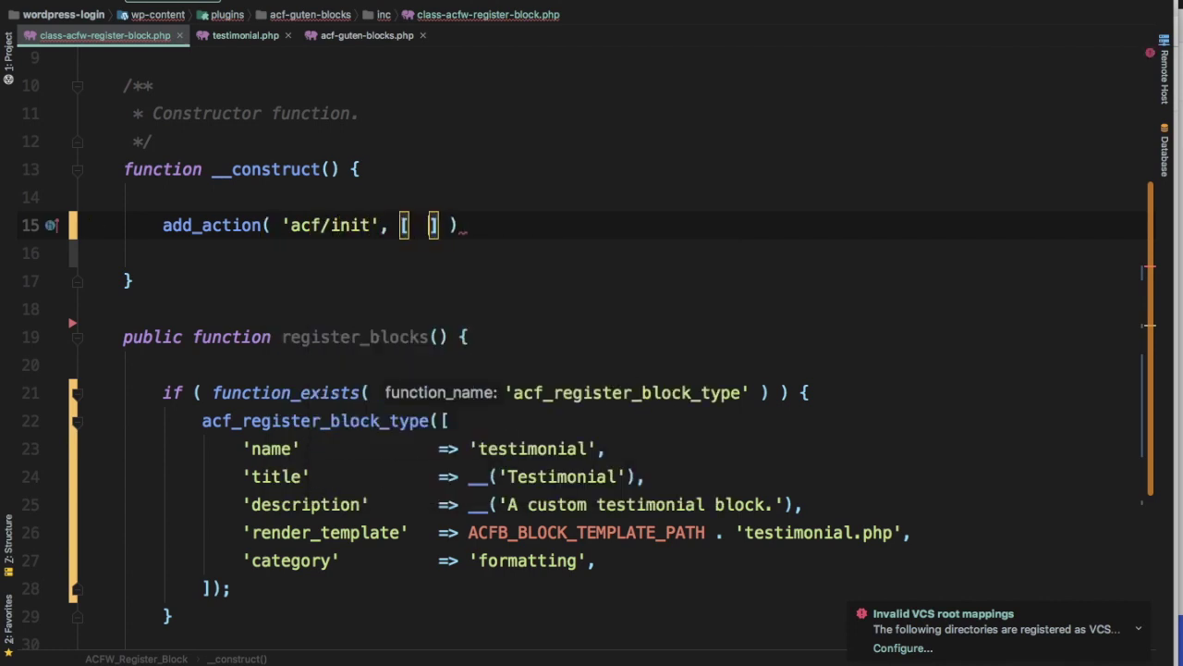
pyautogui.write('$this,')
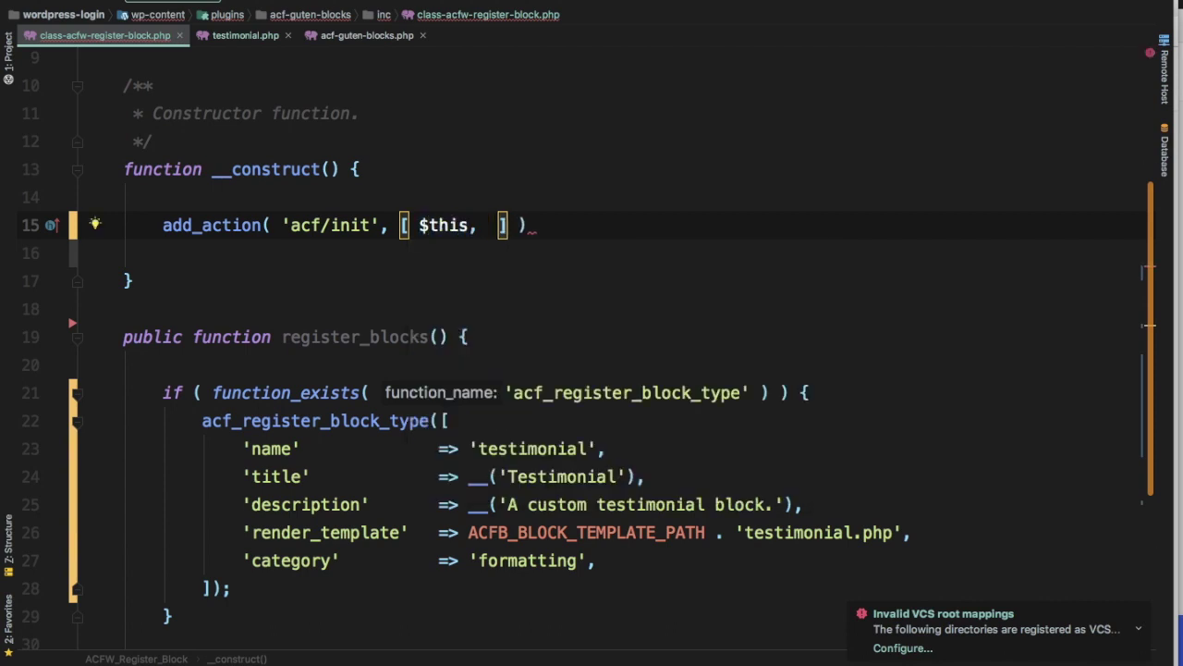
pyautogui.write(" '")
# Complete the callback with the copied register_blocks method name and a closing semicolon
pyautogui.click(341, 332)
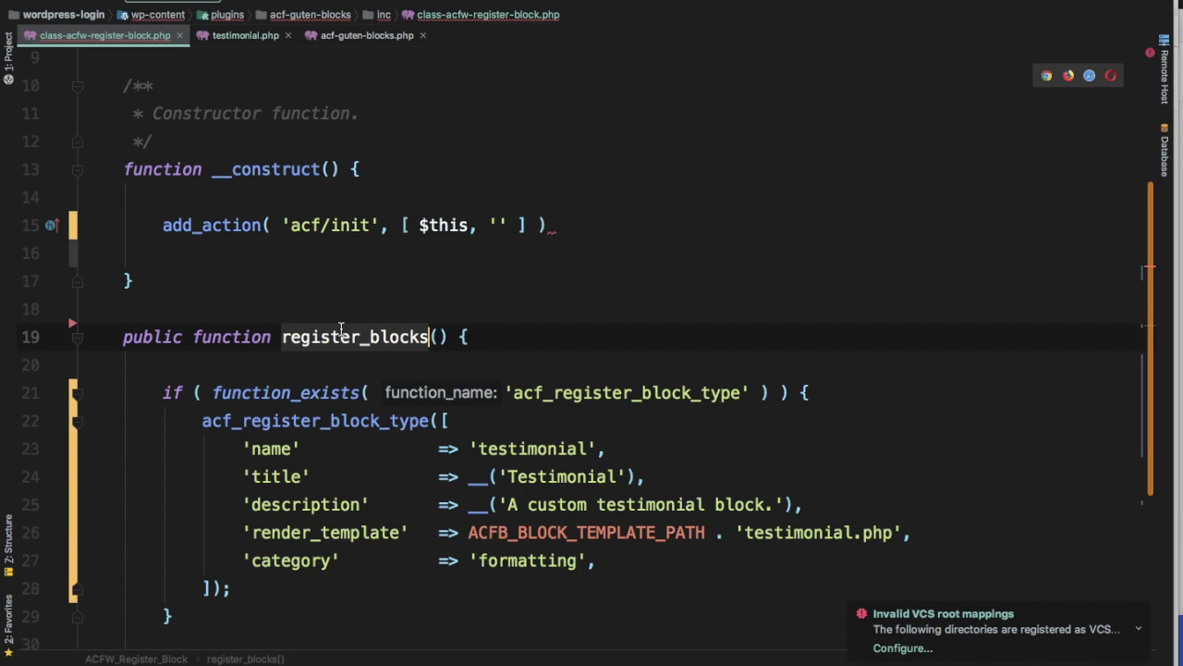
pyautogui.hotkey('alt', 'Up')
pyautogui.press('super+c')
pyautogui.click(505, 222)
pyautogui.press('super+v')
pyautogui.write(';')
pyautogui.click(620, 277)
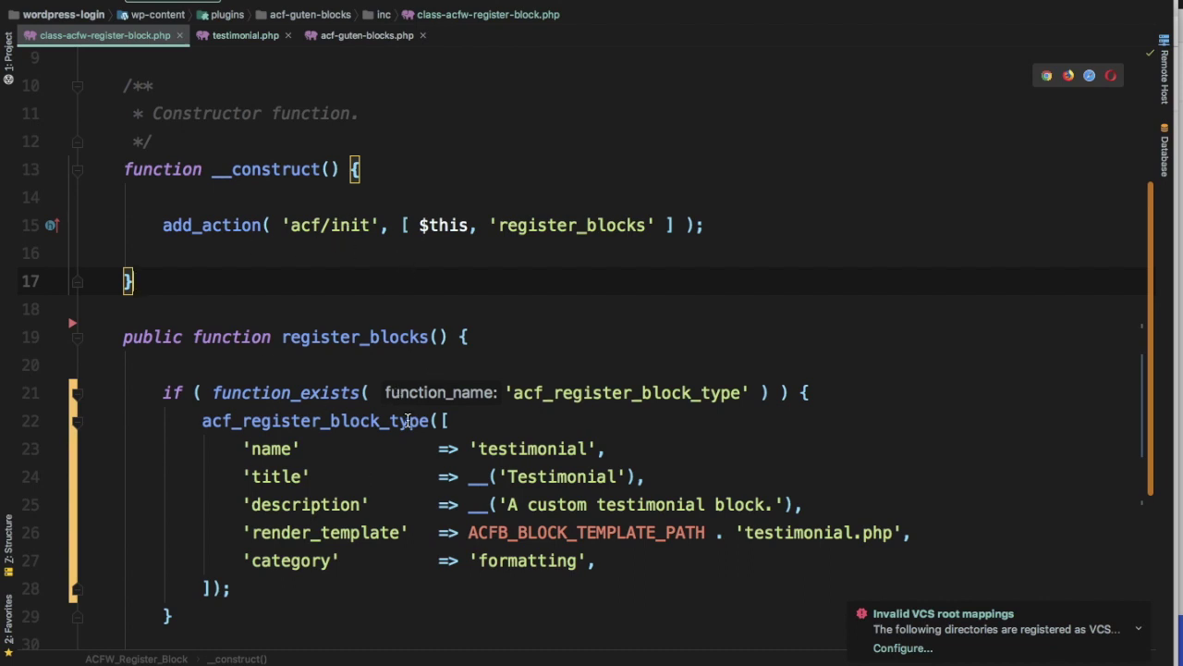
# Add a new line after the if block and open testimonial.php from the project tree
pyautogui.click(218, 552)
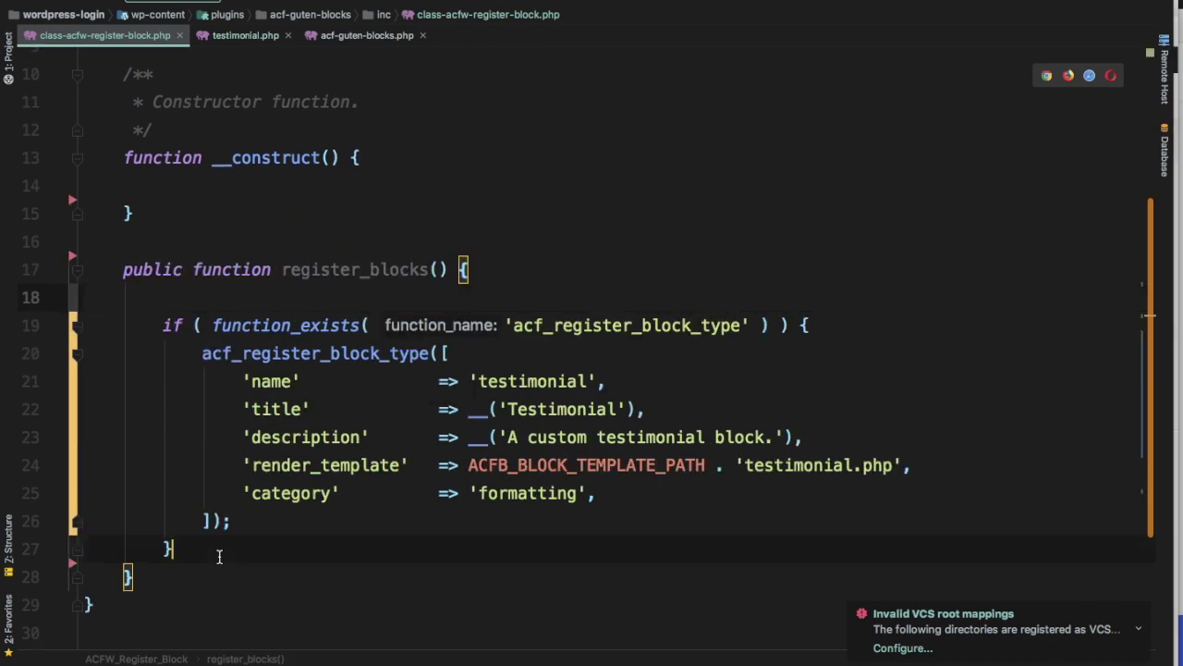
pyautogui.press('Return')
pyautogui.click(11, 58)
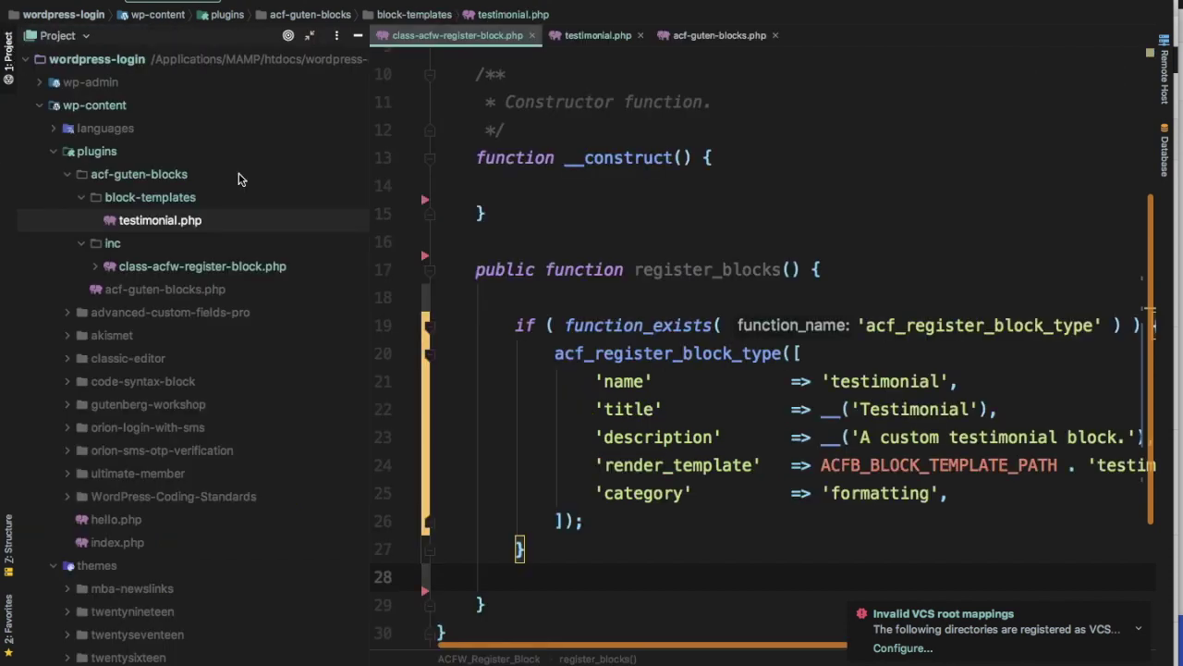
pyautogui.scroll(1, 976, 447)
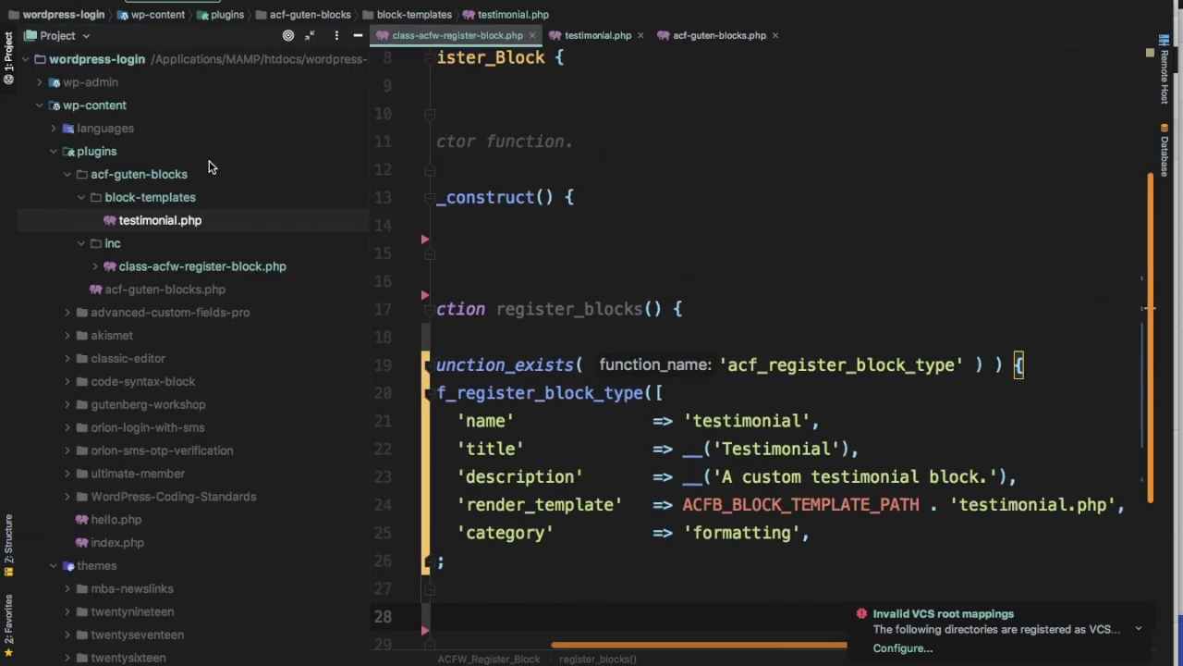
pyautogui.doubleClick(184, 221)
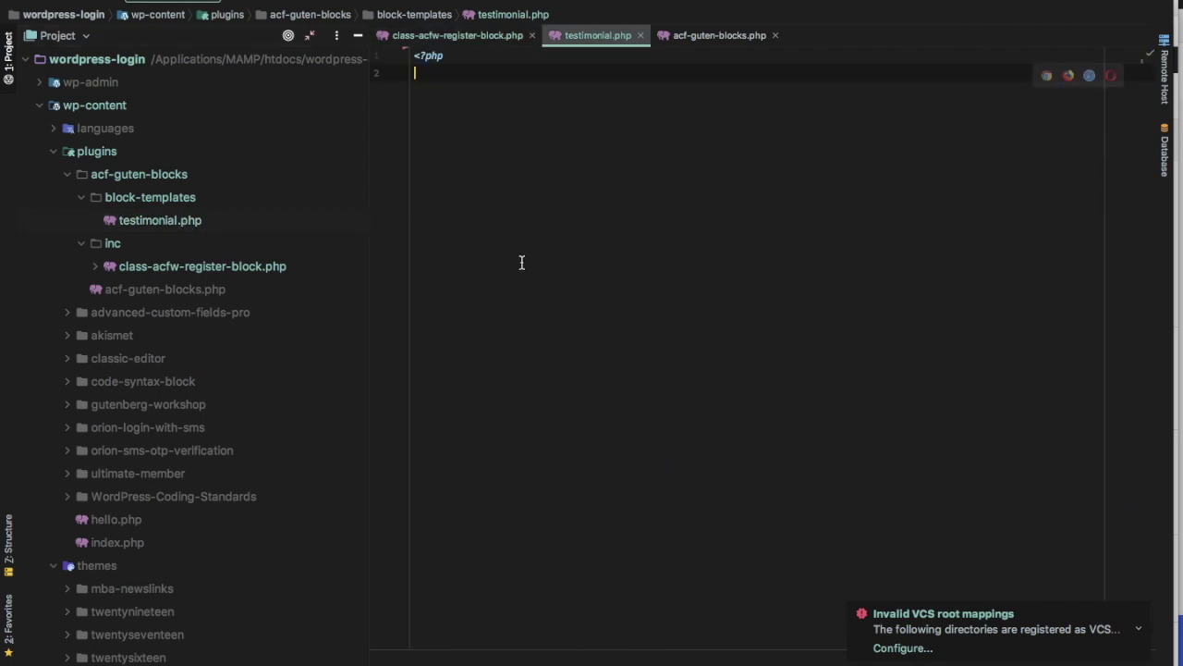
# Copy the ACF documentation's block template example and paste it into testimonial.php
pyautogui.press('super+Tab')
pyautogui.click(542, 154)
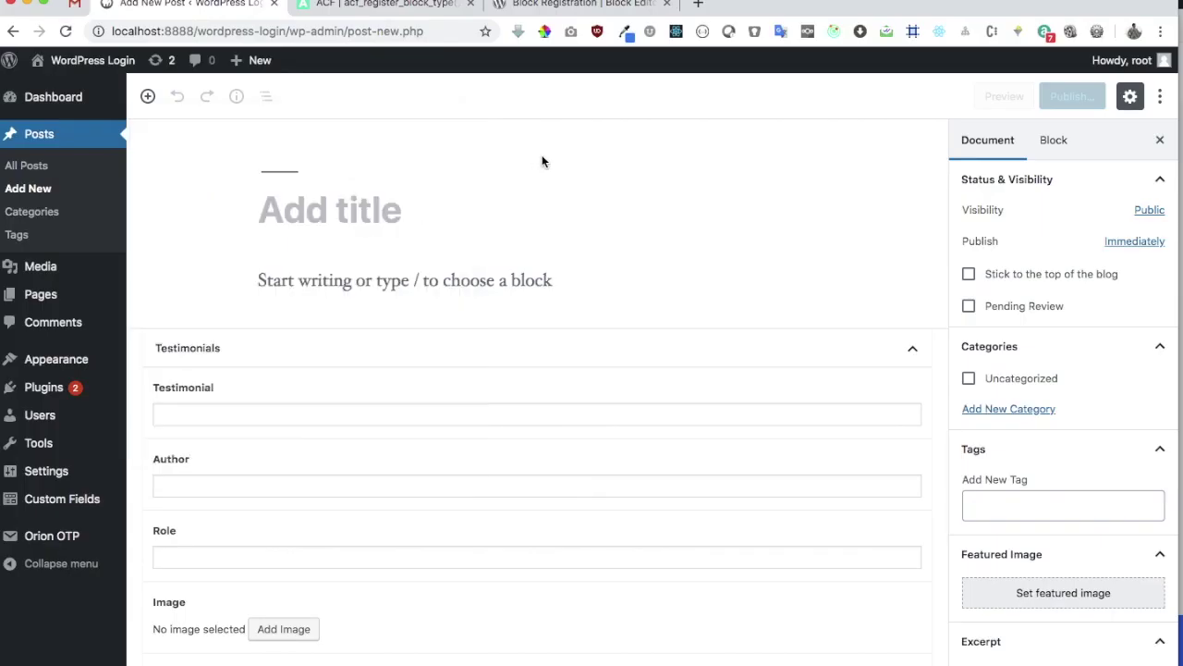
pyautogui.click(404, 13)
pyautogui.scroll(-10, 402, 172)
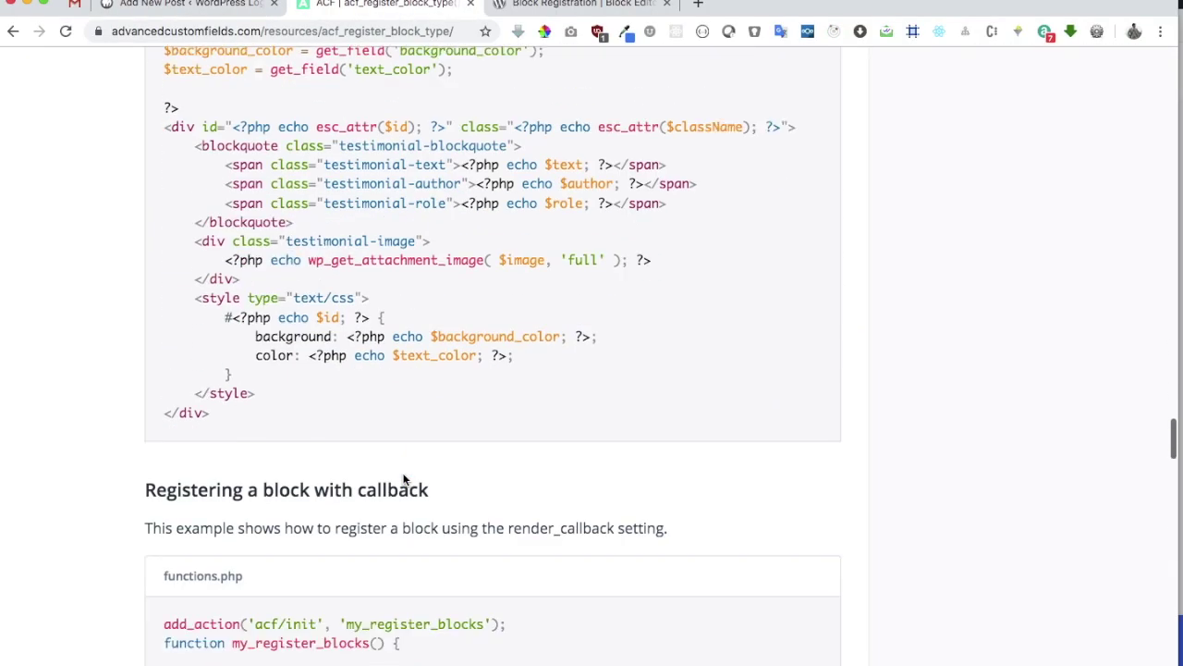
pyautogui.scroll(-2, 404, 479)
pyautogui.scroll(20, 243, 324)
pyautogui.moveTo(145, 638); pyautogui.dragTo(304, 438)
pyautogui.scroll(-15, 515, 515)
pyautogui.press('super+c')
pyautogui.press('super+Tab')
pyautogui.press('super+v')
pyautogui.press('super+z')
pyautogui.press('super+v')
# Change the $image argument on line 42 to $image['ID']
pyautogui.scroll(5, 573, 277)
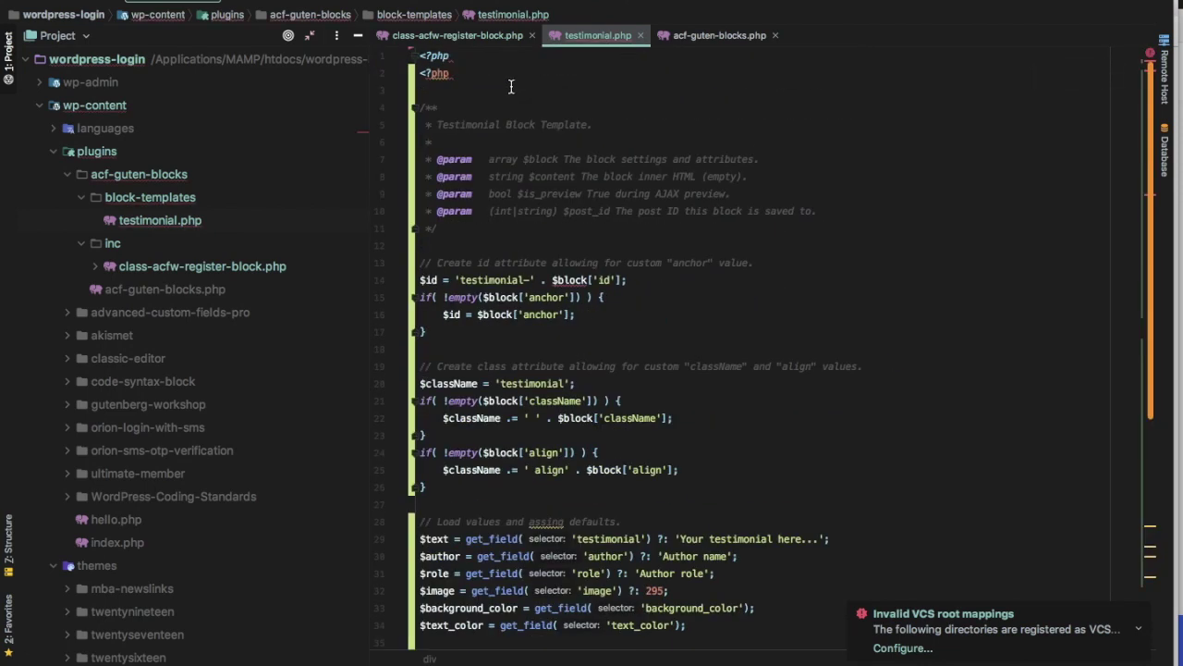
pyautogui.press('super+1')
pyautogui.scroll(-7, 359, 398)
pyautogui.click(359, 398)
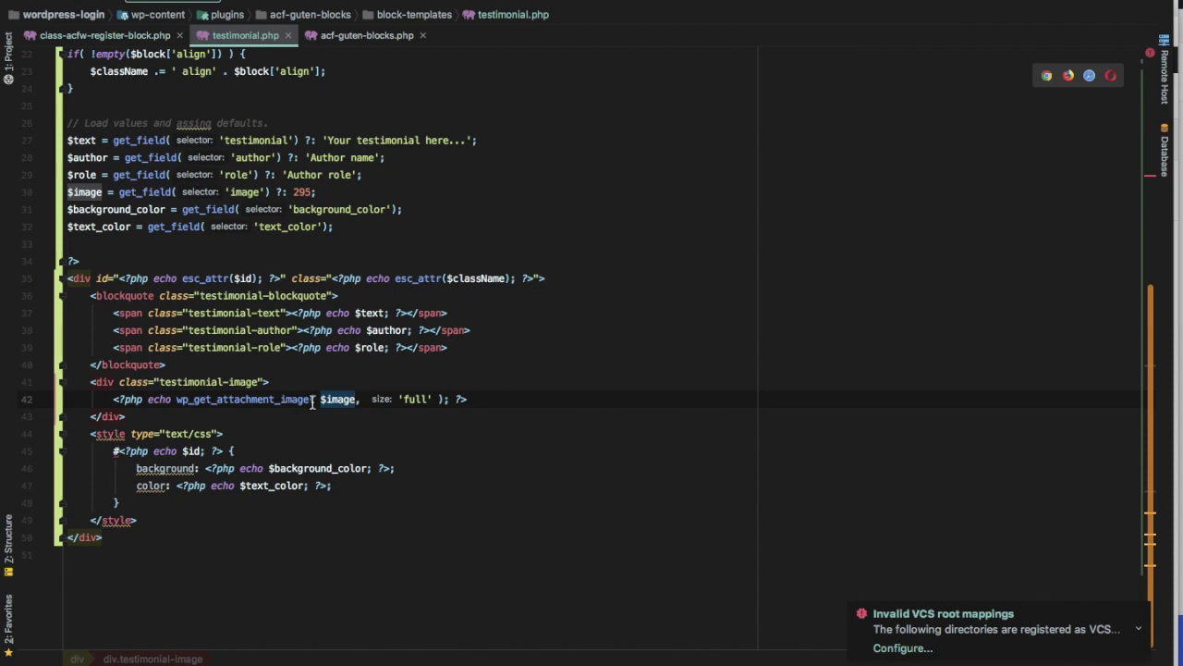
pyautogui.click(359, 398)
pyautogui.write("['ID']")
pyautogui.press('BackSpace')
pyautogui.press('BackSpace')
pyautogui.press('BackSpace')
pyautogui.press('BackSpace')
pyautogui.press('BackSpace')
pyautogui.press('BackSpace')
pyautogui.press('BackSpace')
pyautogui.press('BackSpace')
pyautogui.write("'ID']")
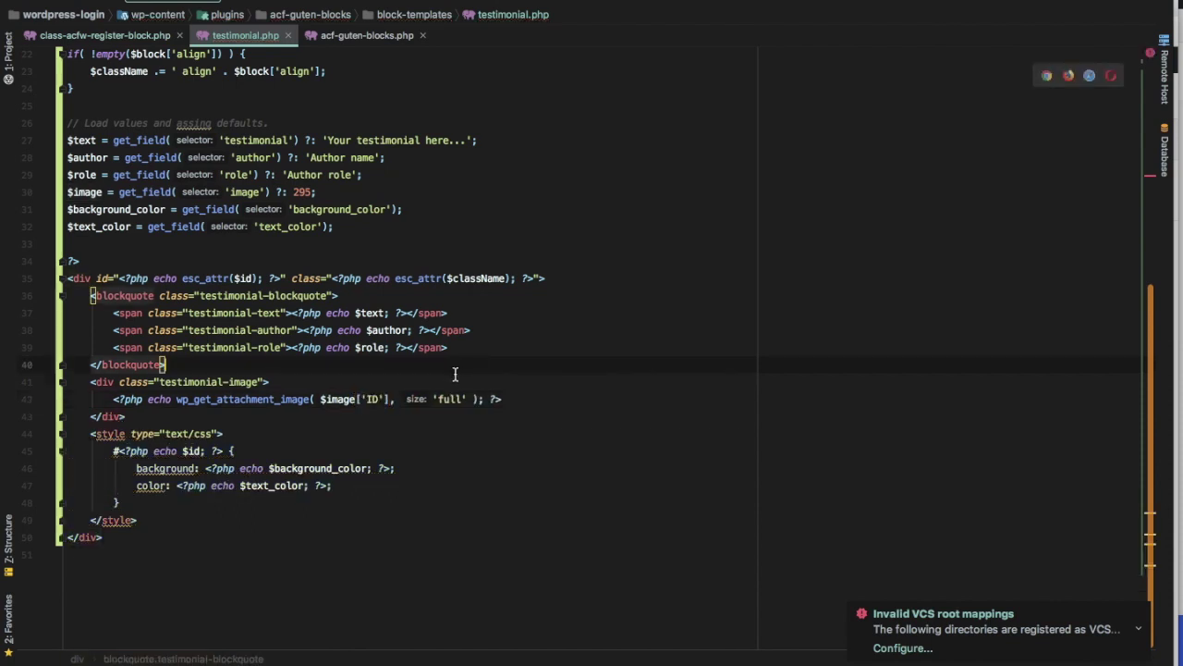
# Check the wp_get_attachment_image definition in media.php, then close it
pyautogui.keyDown('super'); pyautogui.click(282, 400); pyautogui.keyUp('super')
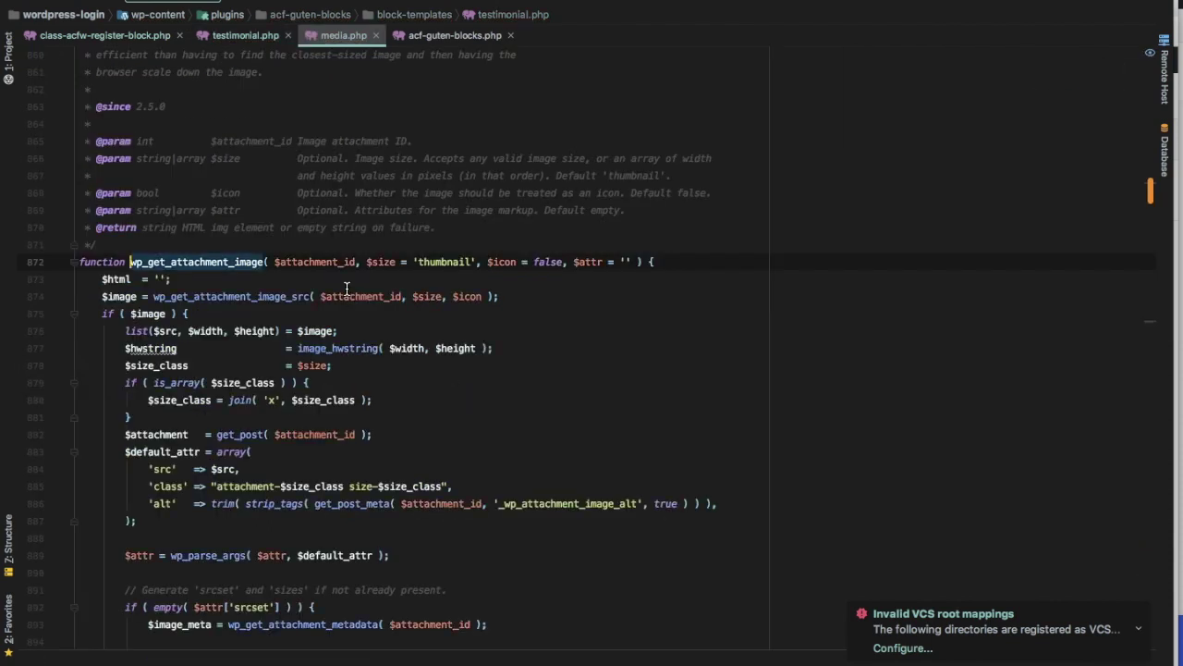
pyautogui.scroll(5, 351, 305)
pyautogui.press('super+w')
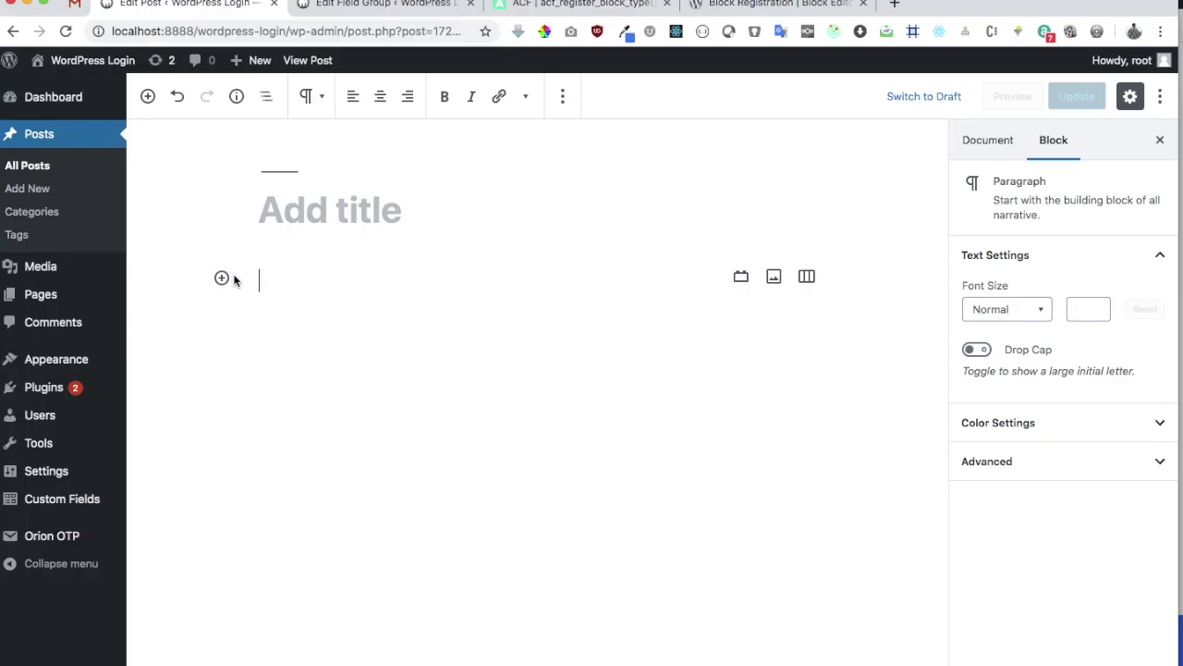
# Browse the Formatting blocks in the inserter and review the block registration class in PhpStorm
pyautogui.click(223, 279)
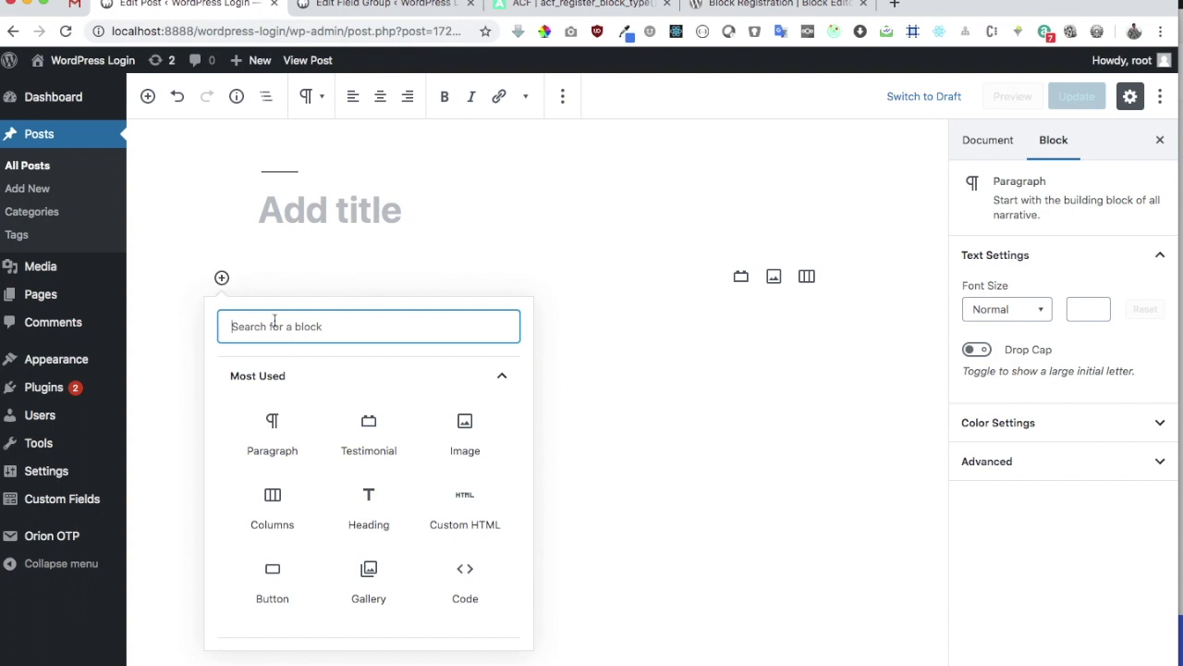
pyautogui.scroll(-5, 305, 450)
pyautogui.click(314, 513)
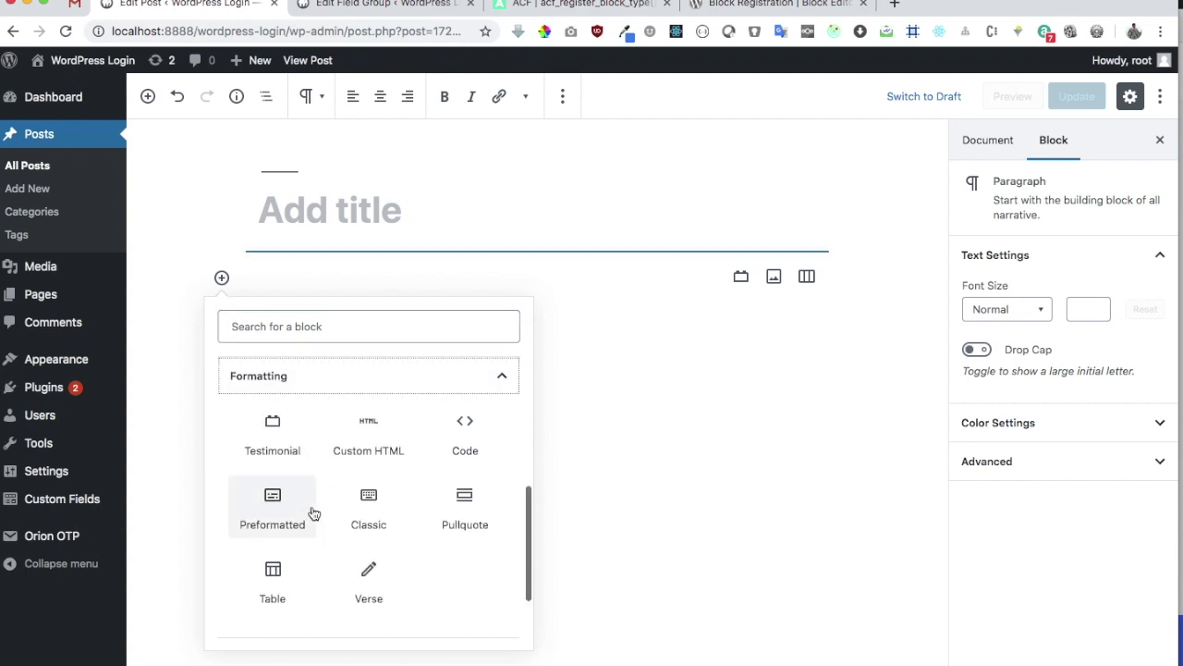
pyautogui.scroll(2, 312, 512)
pyautogui.moveTo(579, 658)
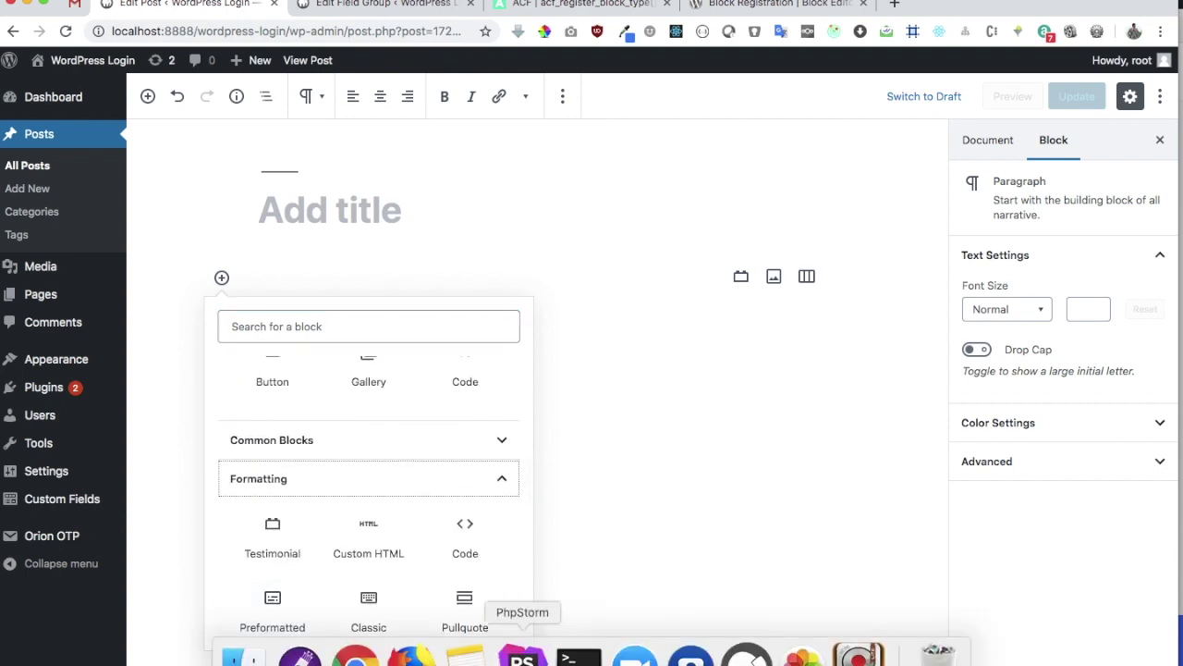
pyautogui.click(522, 658)
pyautogui.click(137, 37)
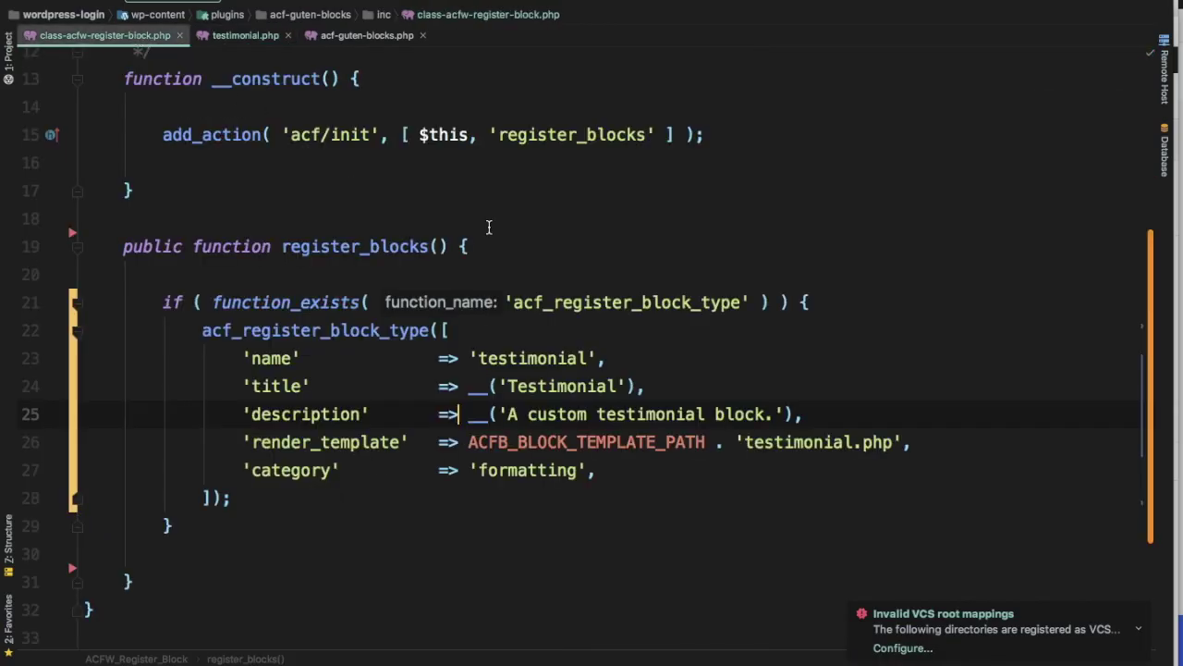
pyautogui.press('super+Tab')
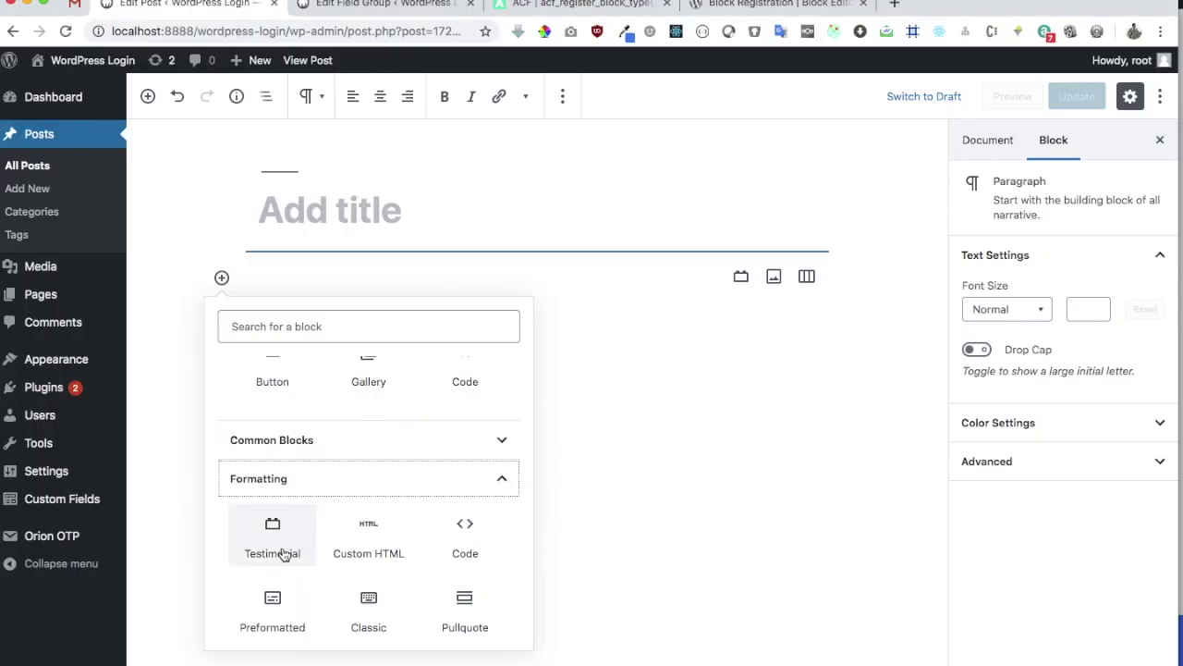
# Search the inserter for 'test' and add the Testimonial block to the post
pyautogui.click(332, 323)
pyautogui.write('test')
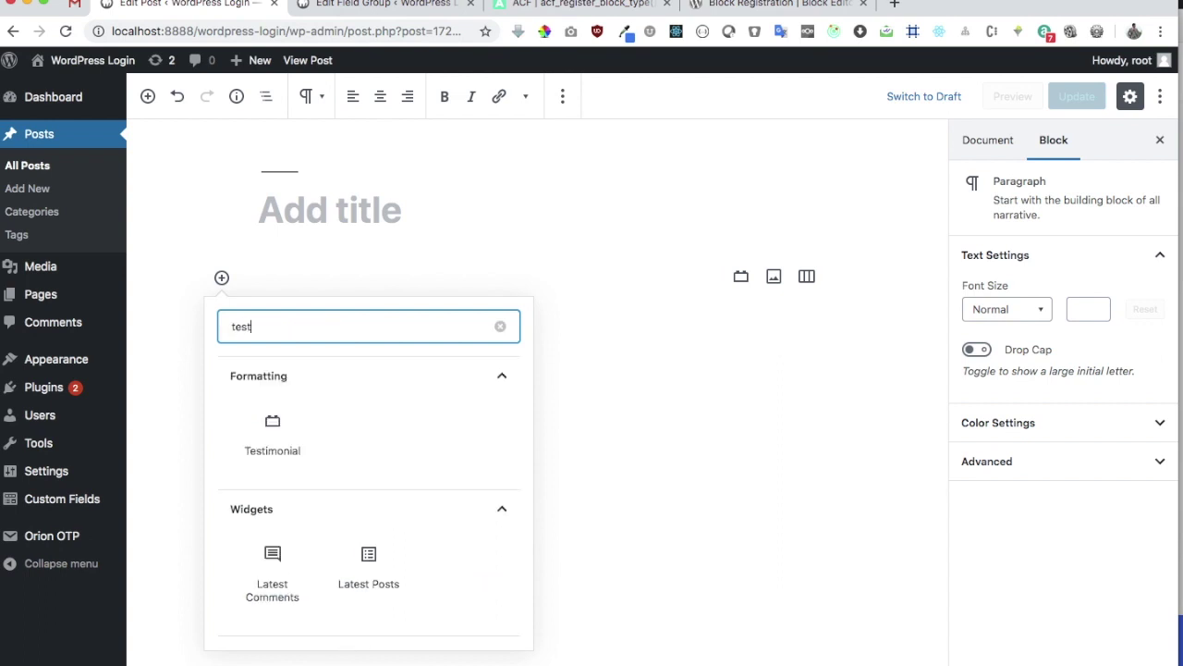
pyautogui.click(286, 434)
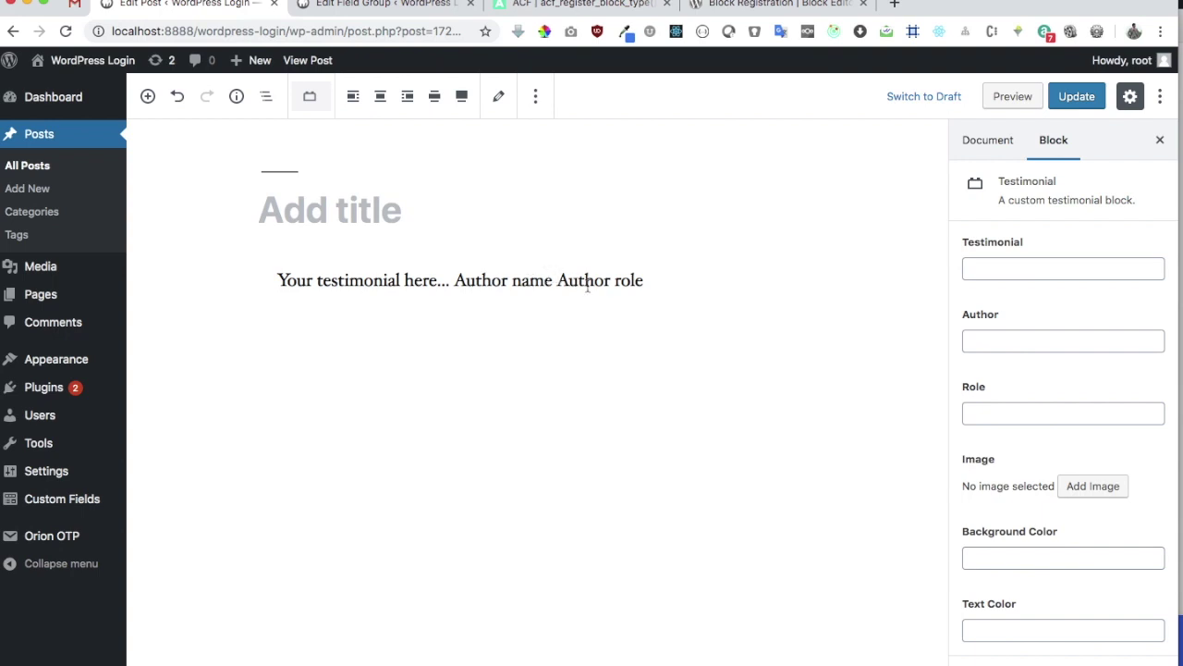
# Enter "This is my first Block using ACF" as the testimonial text
pyautogui.click(1021, 261)
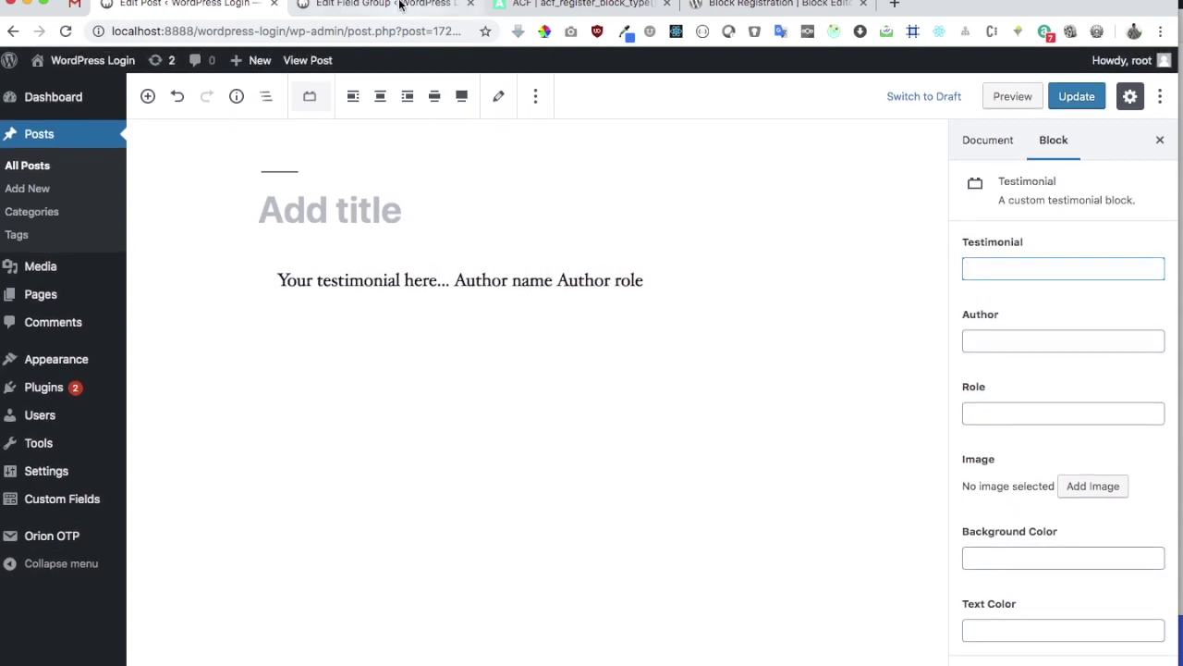
pyautogui.click(384, 4)
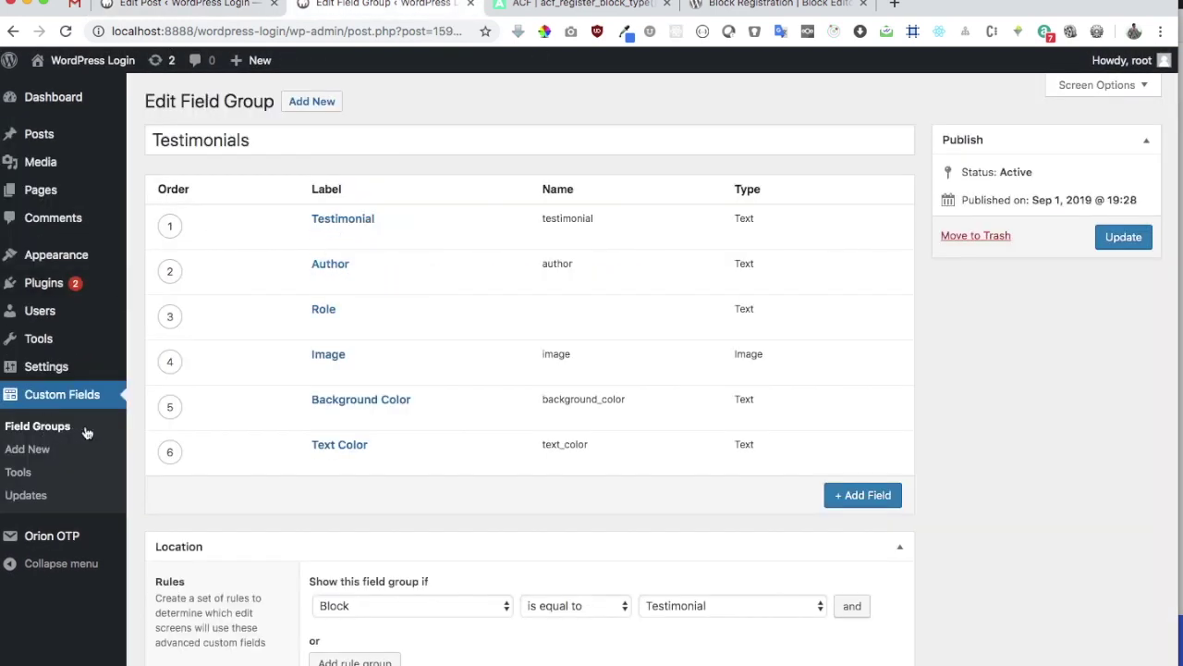
pyautogui.click(189, 6)
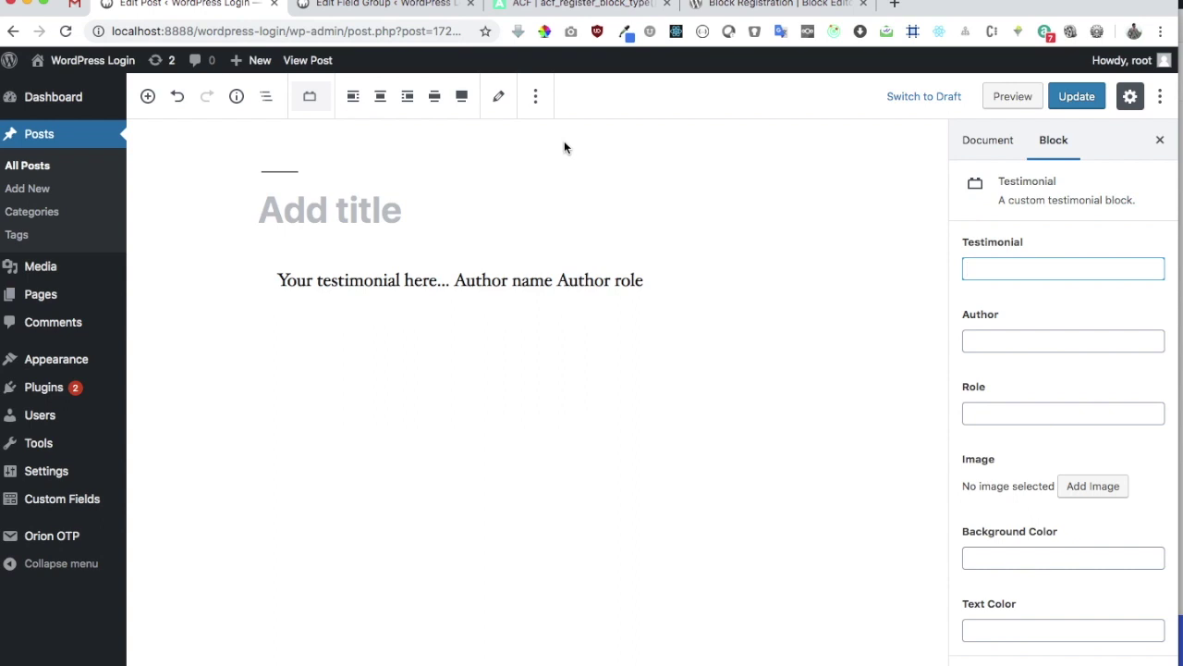
pyautogui.write('This is my first Block')
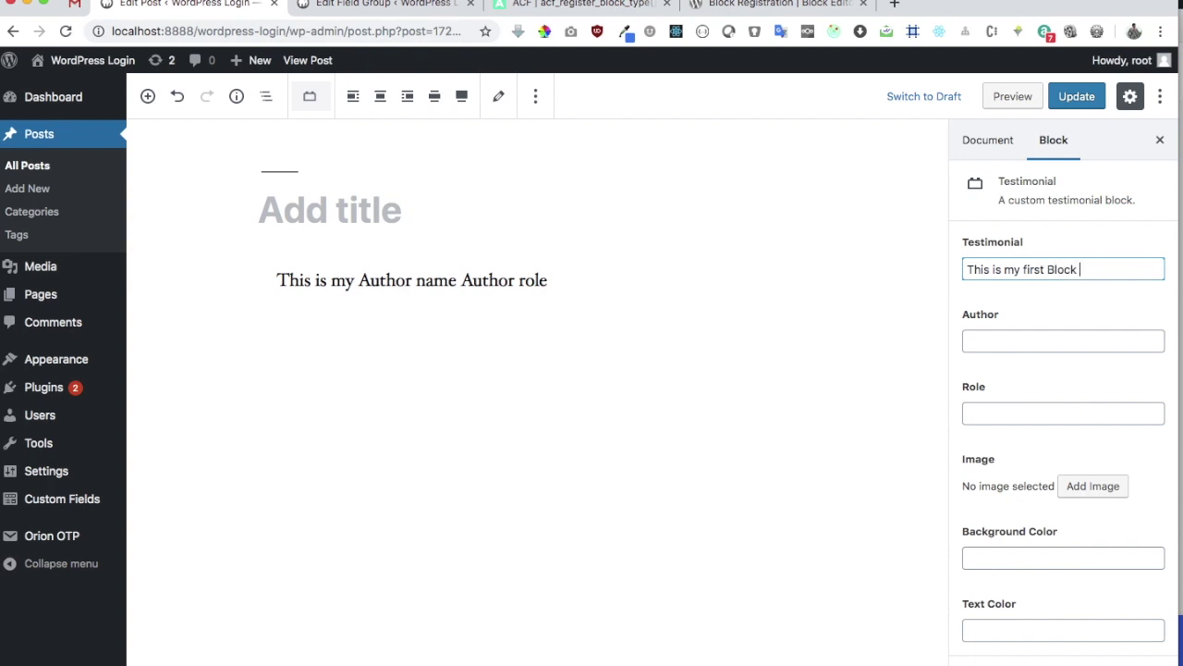
pyautogui.write(' using ACF')
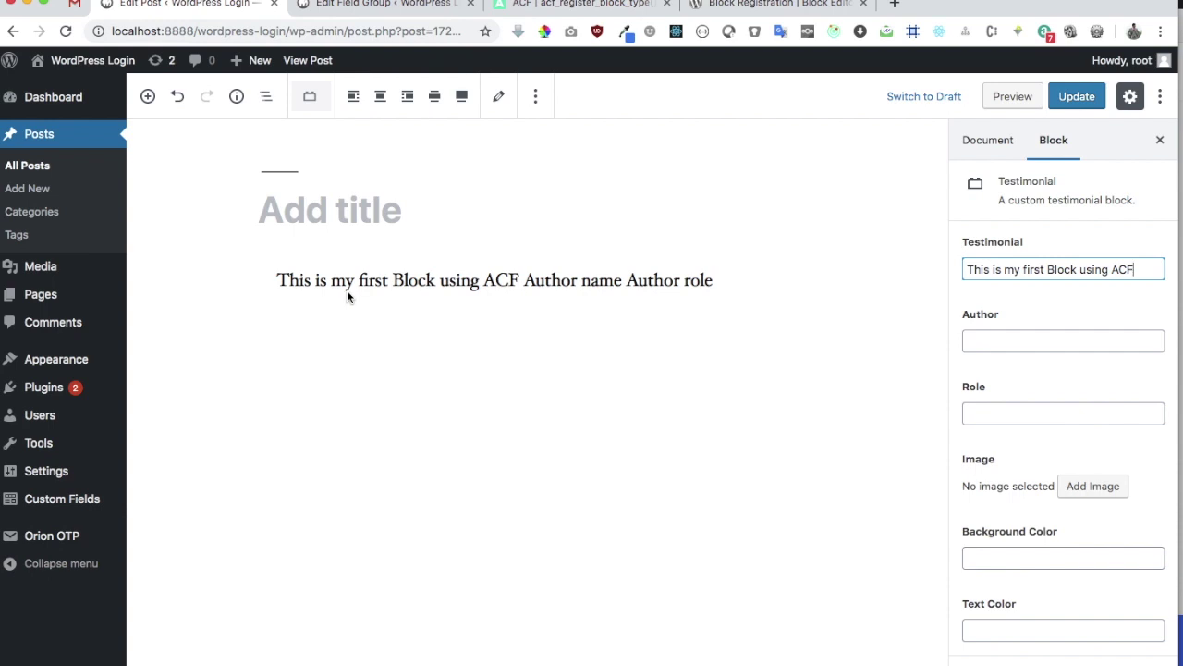
# Fill in the author's name and set the role to Author
pyautogui.click(985, 341)
pyautogui.click(1017, 414)
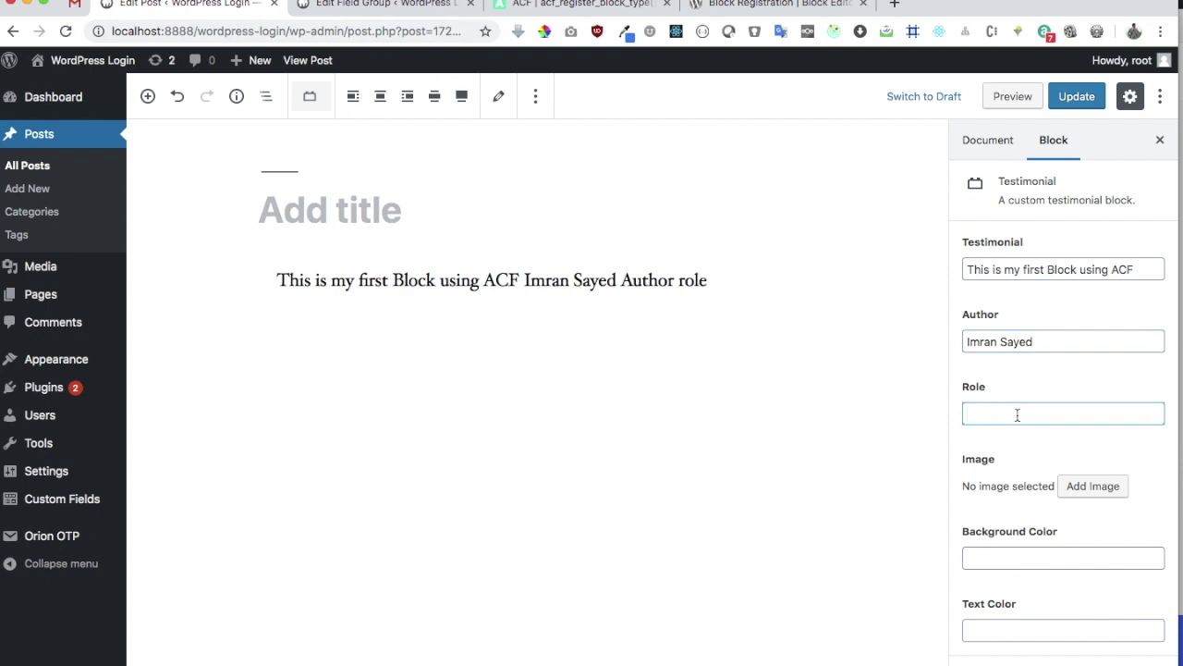
pyautogui.write('Author')
# Set city.jpg from the media library as the testimonial image
pyautogui.click(1119, 490)
pyautogui.click(88, 253)
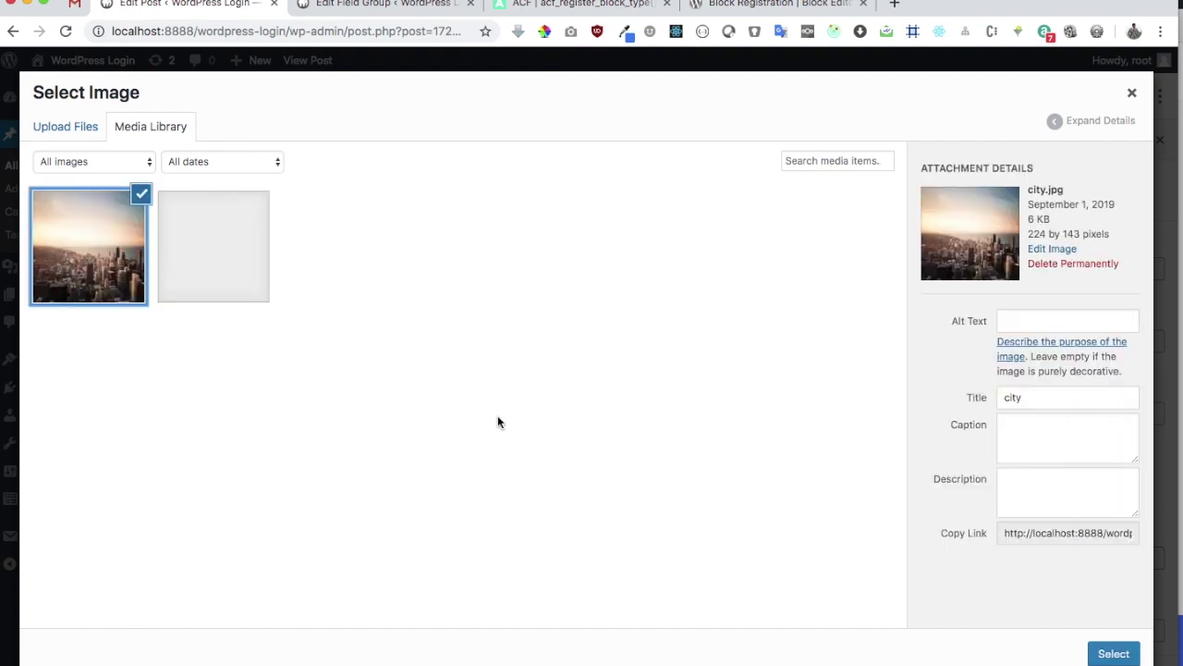
pyautogui.click(1112, 653)
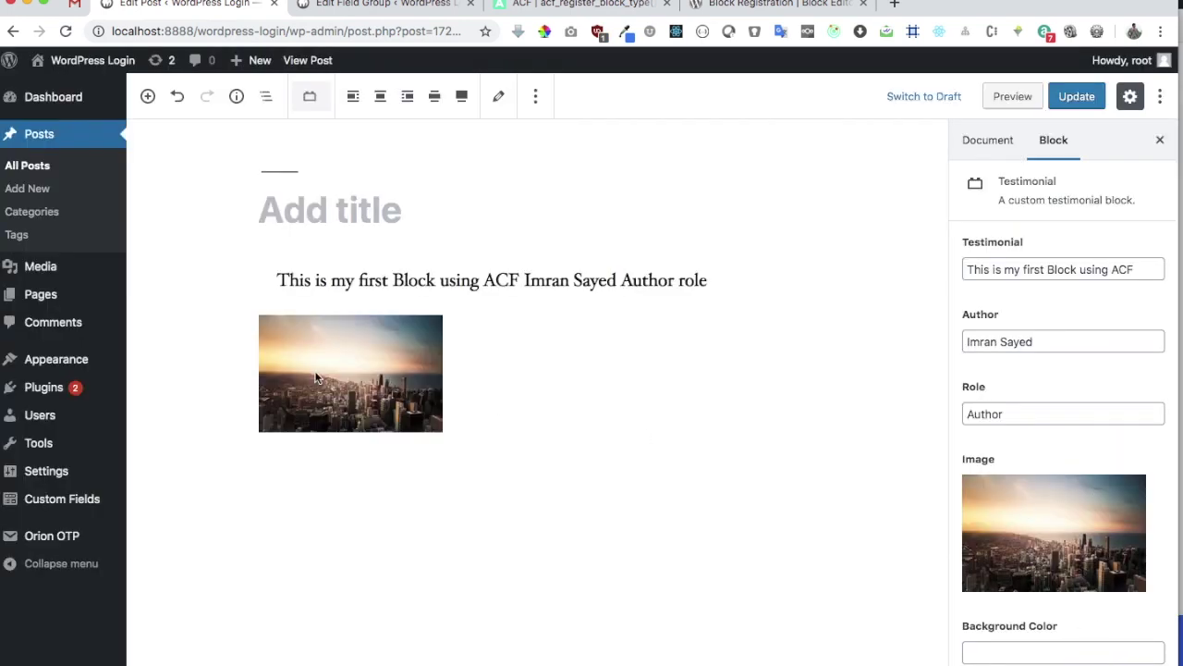
# Set the background colour to #000 and the text colour to #fff
pyautogui.scroll(-2, 1054, 623)
pyautogui.click(1023, 573)
pyautogui.write('#000')
pyautogui.click(1012, 637)
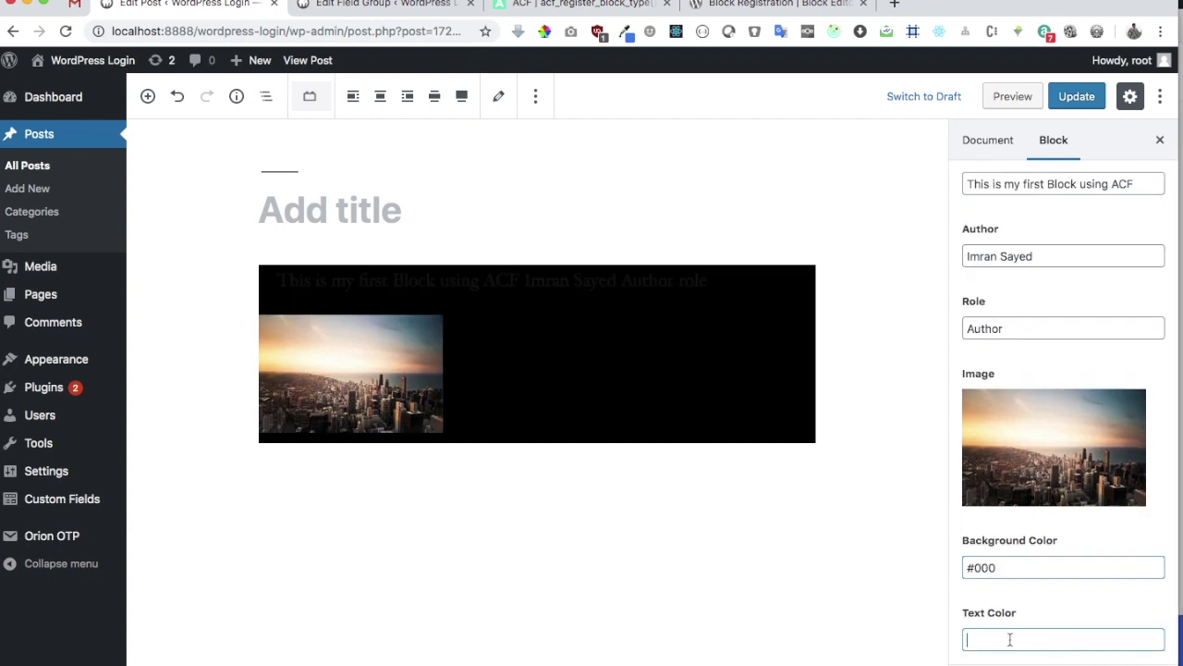
pyautogui.write('#fff')
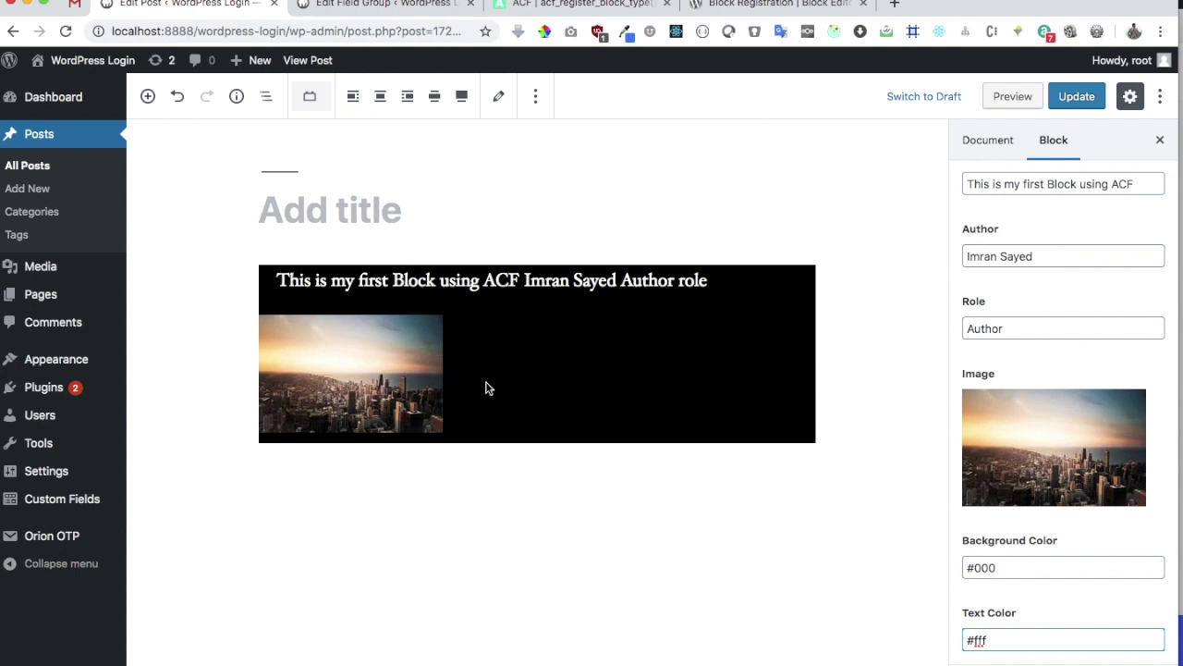
# Update the post, check the black testimonial on the live page in a new tab, and return to the editor
pyautogui.click(1073, 104)
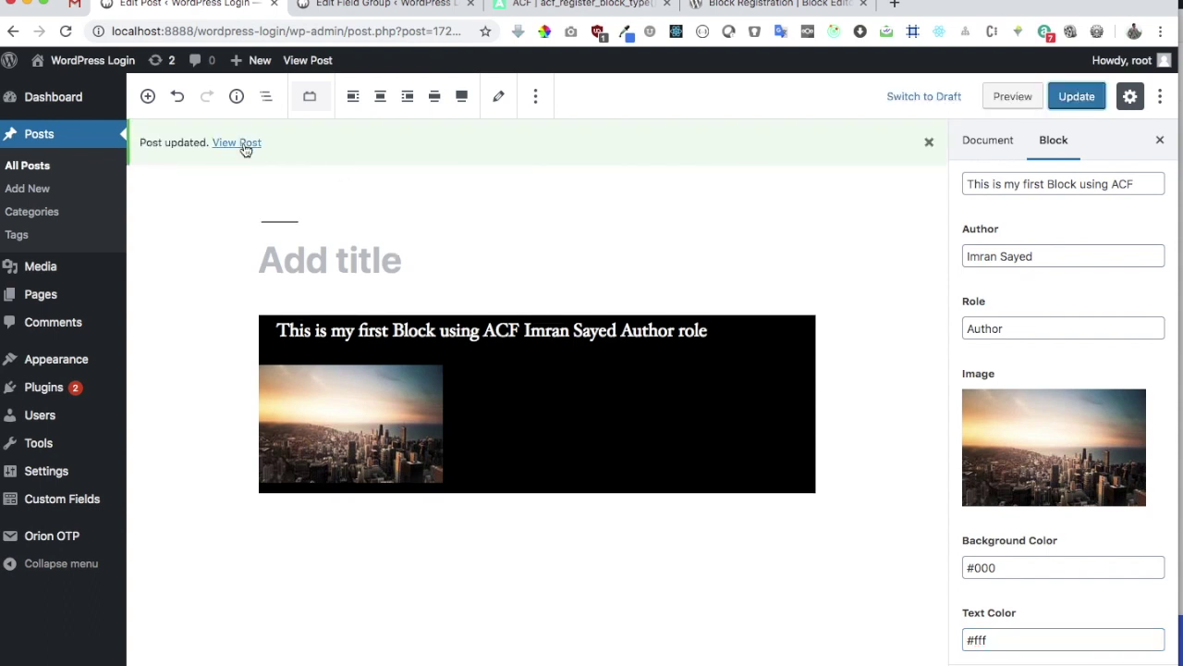
pyautogui.rightClick(245, 150)
pyautogui.click(267, 152)
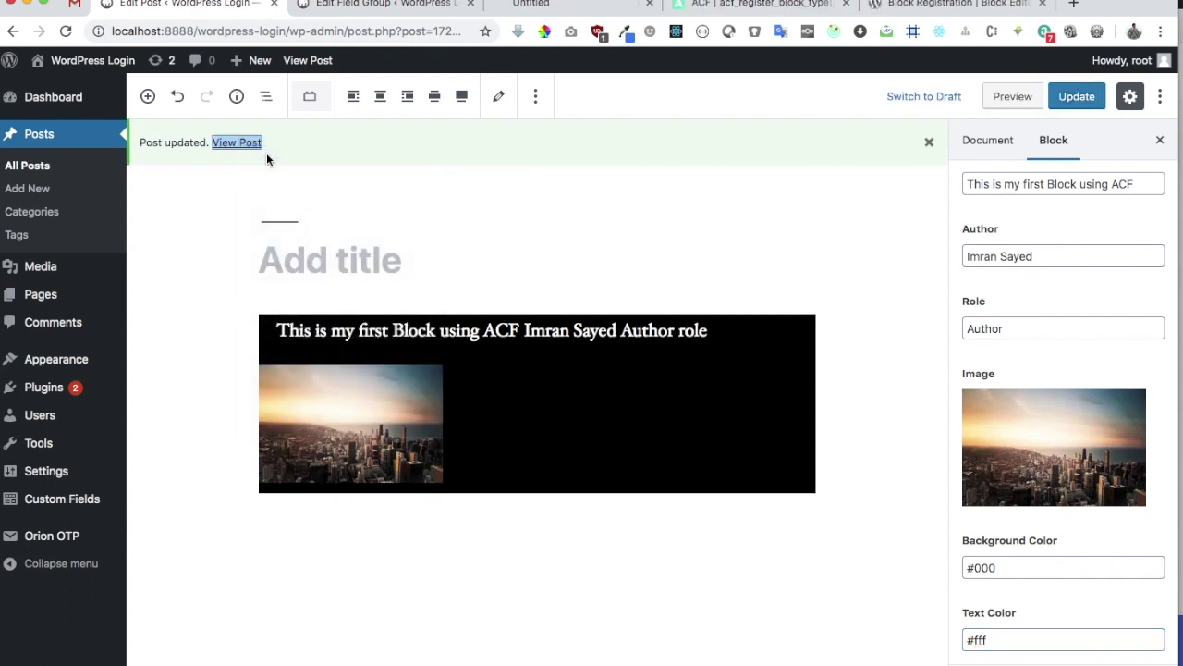
pyautogui.click(546, 10)
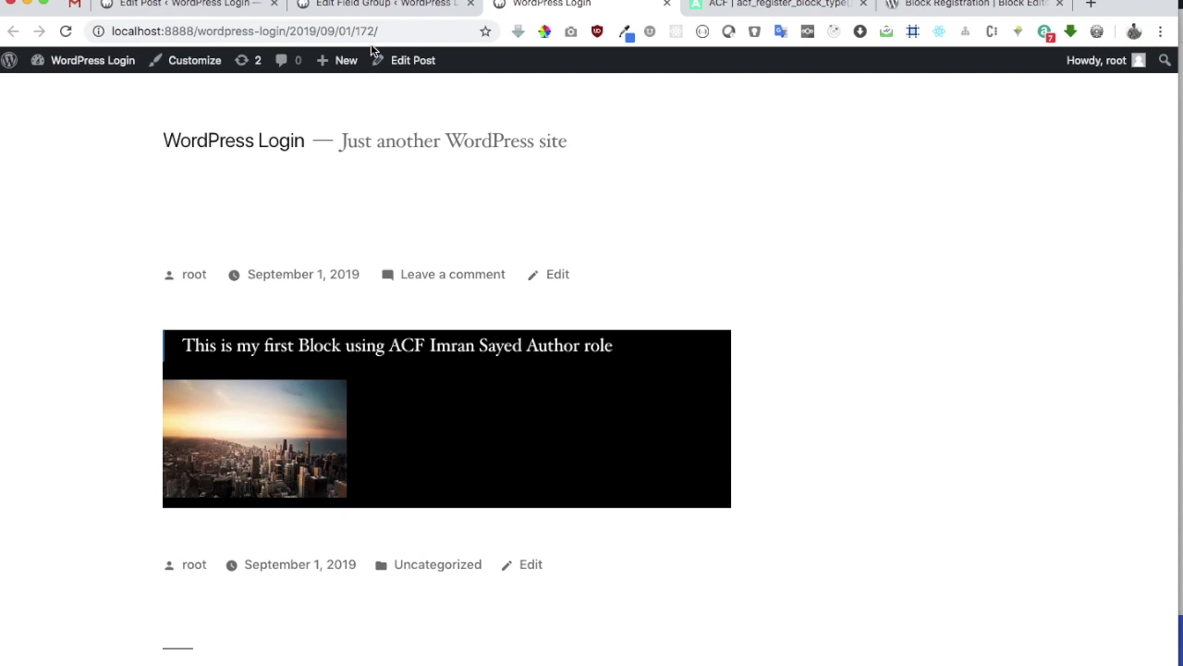
pyautogui.click(242, 7)
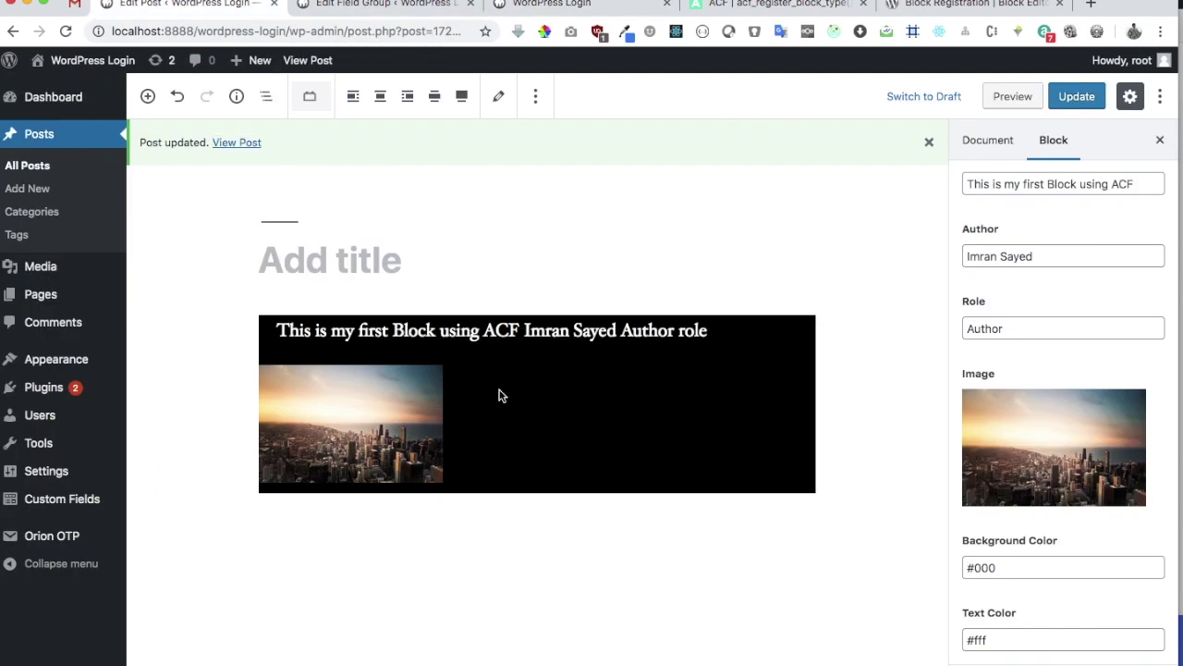
# Review testimonial.php in PhpStorm, checking the colour style block and the role span on line 41
pyautogui.press('super+Tab')
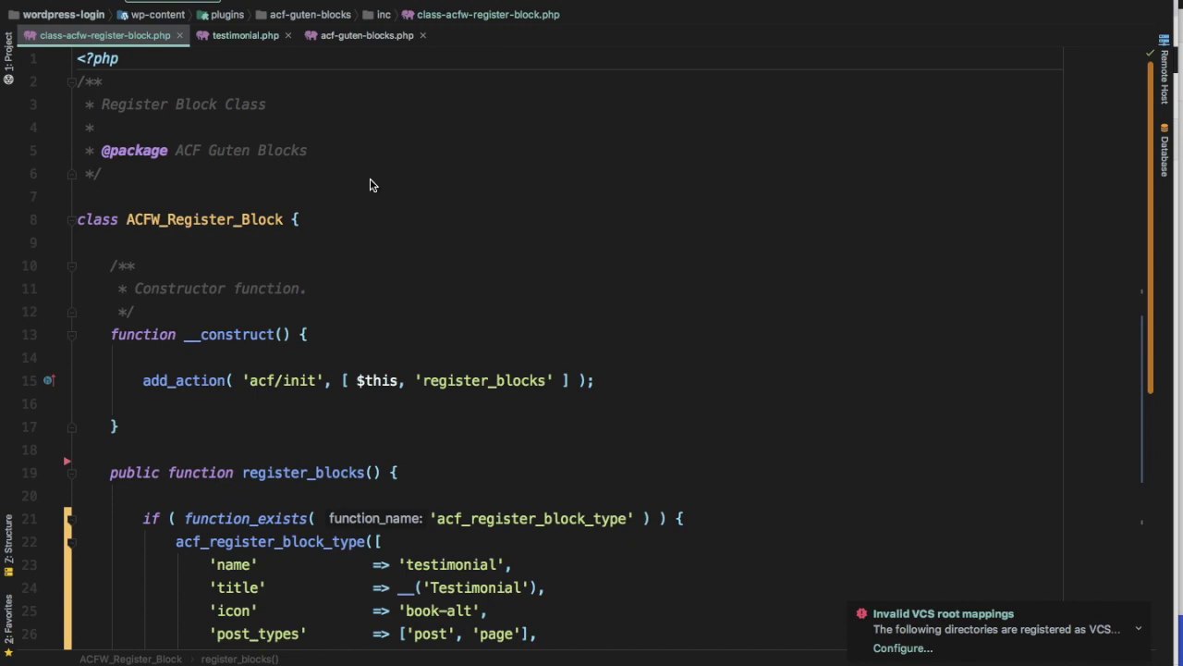
pyautogui.click(245, 35)
pyautogui.scroll(15, 376, 286)
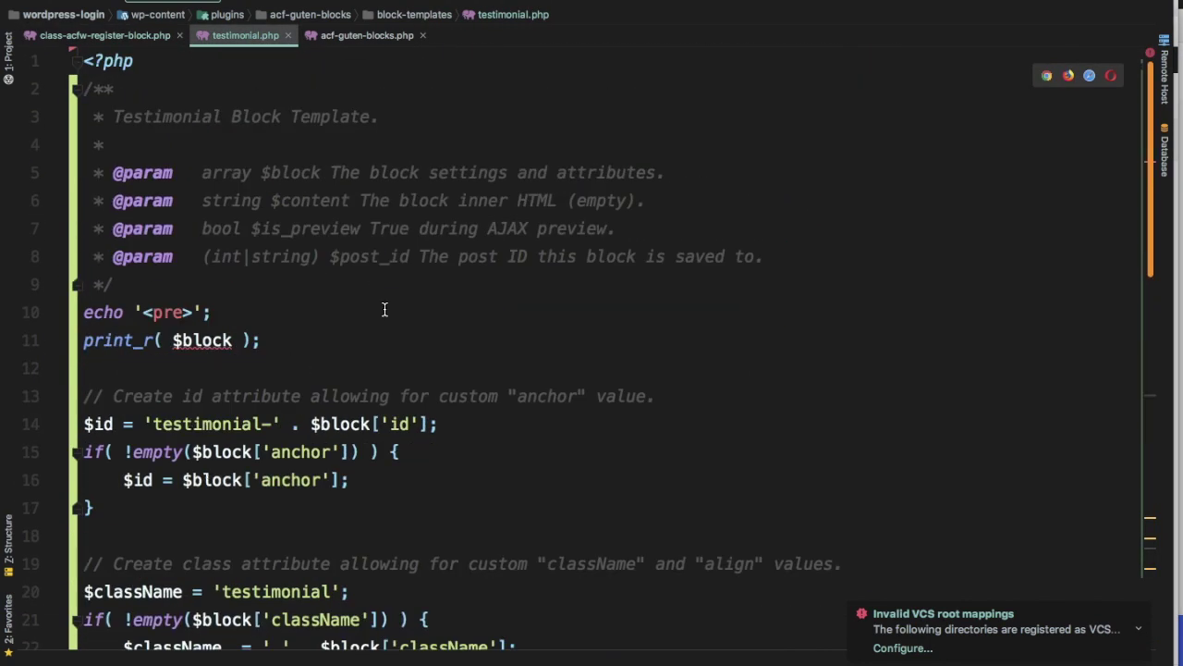
pyautogui.scroll(-15, 384, 309)
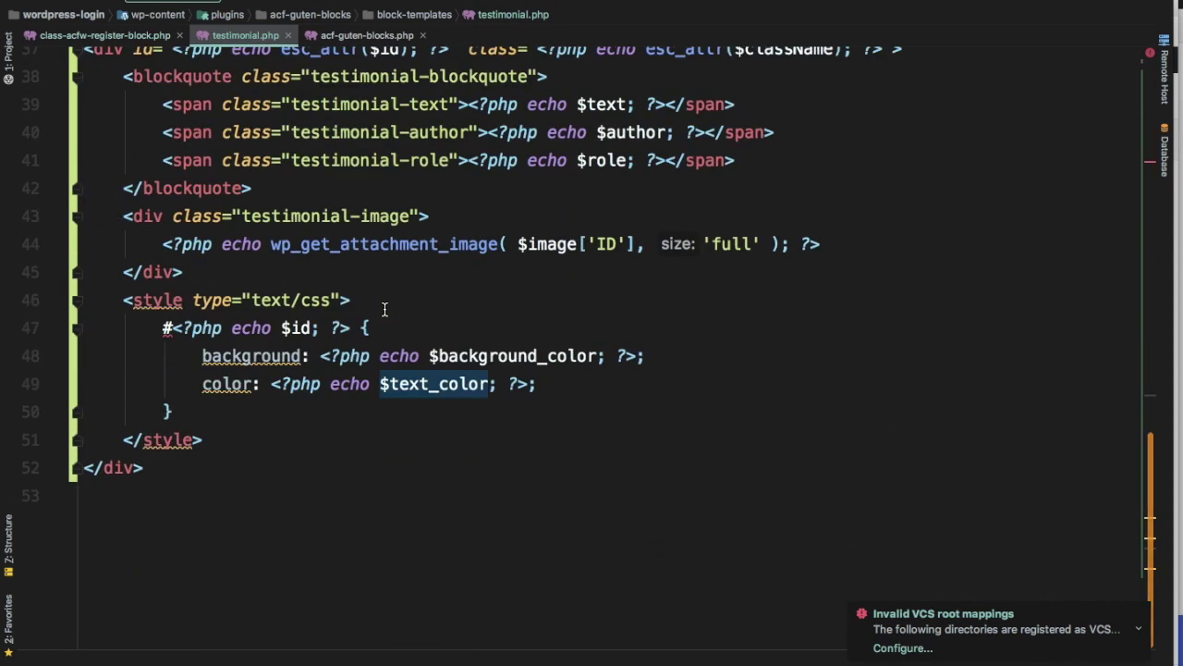
pyautogui.click(704, 163)
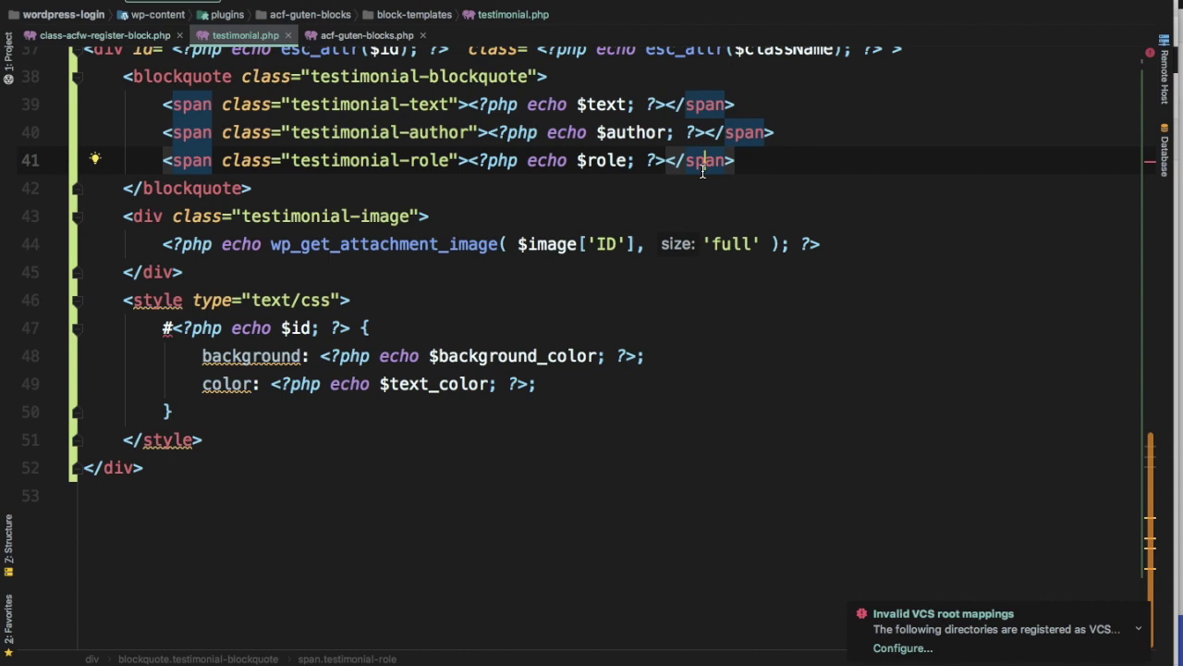
pyautogui.click(693, 1)
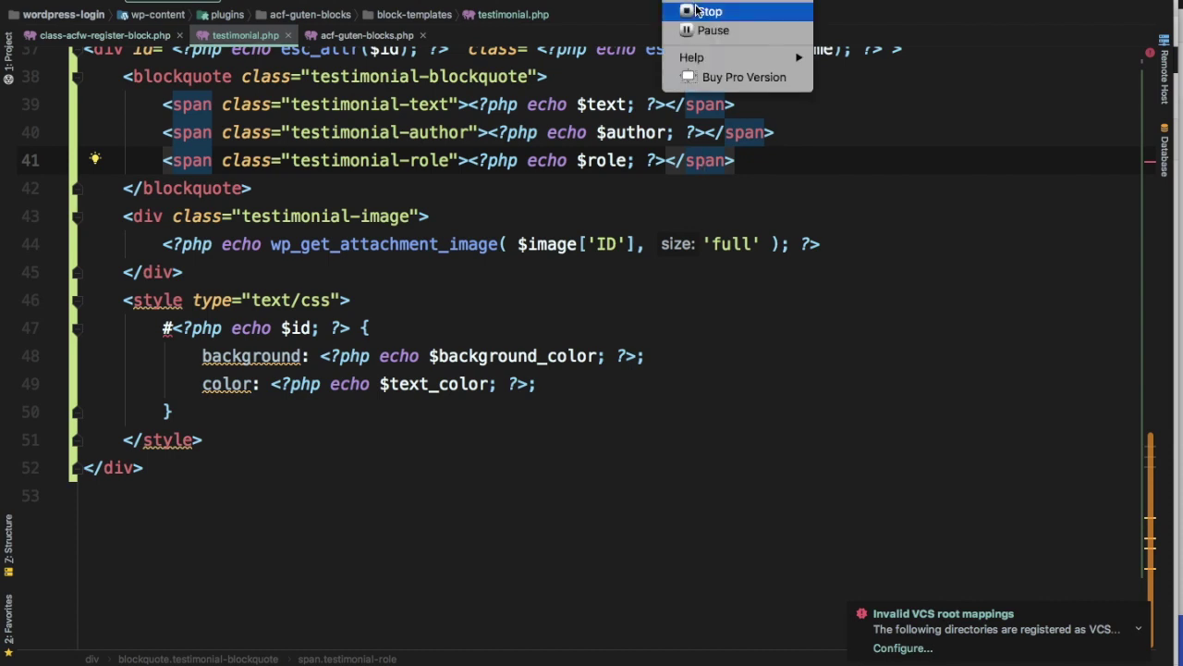